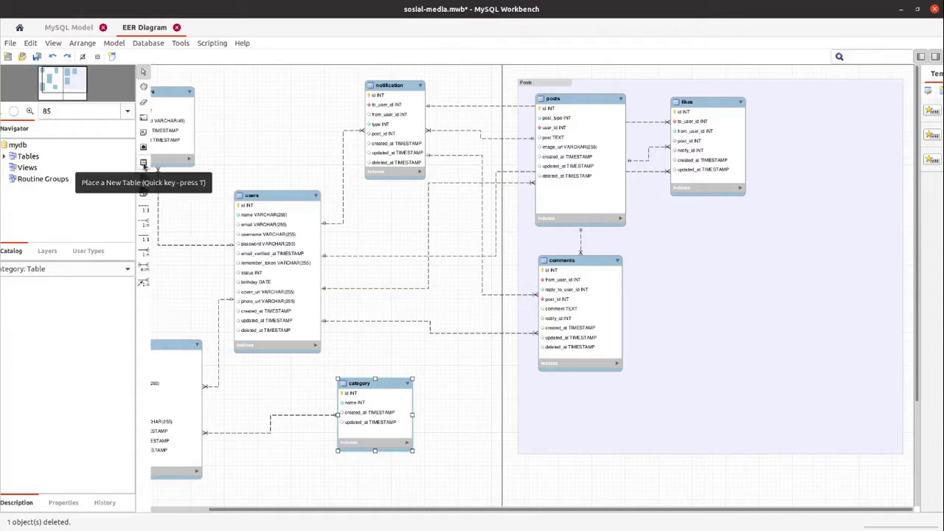
# Place a new table inside the Posts layer below the likes table and open it for editing.
pyautogui.click(145, 165)
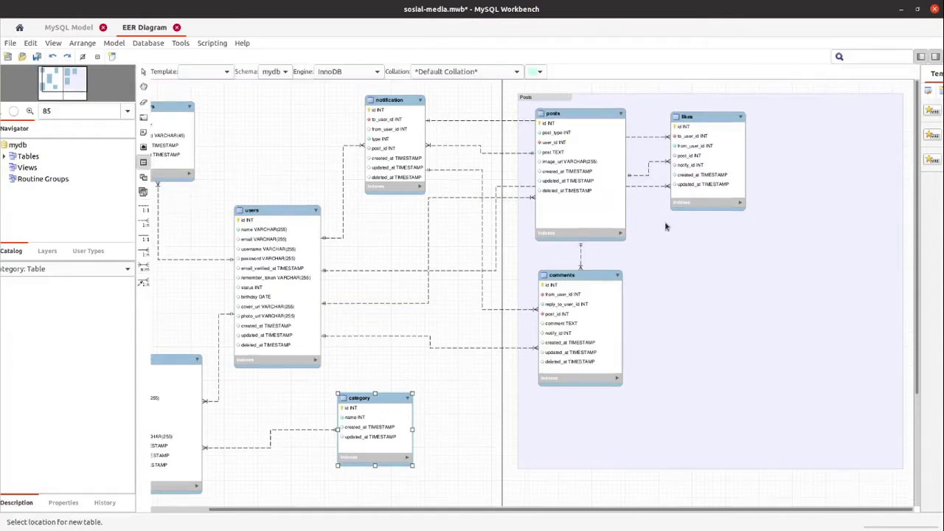
pyautogui.click(677, 247)
pyautogui.doubleClick(695, 238)
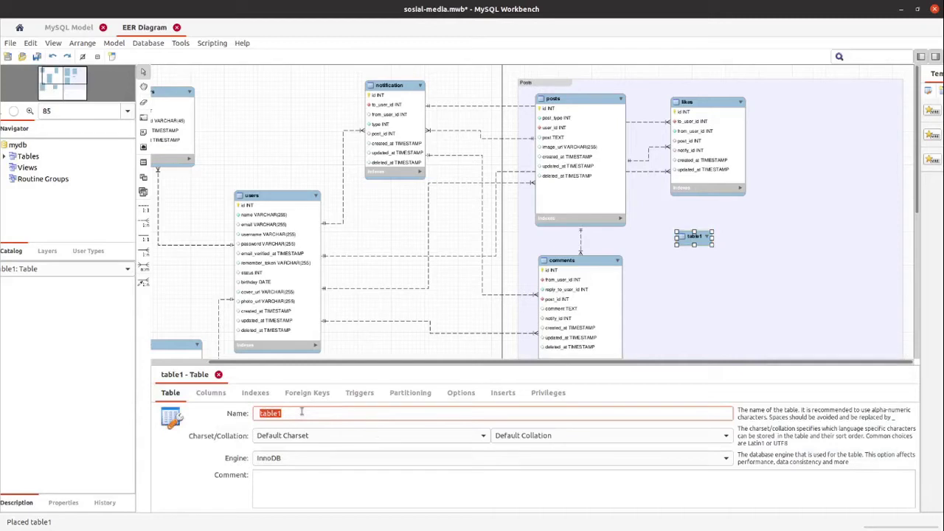
# Name the new table post_assets.
pyautogui.write('poast')
pyautogui.press('BackSpace')
pyautogui.press('BackSpace')
pyautogui.press('BackSpace')
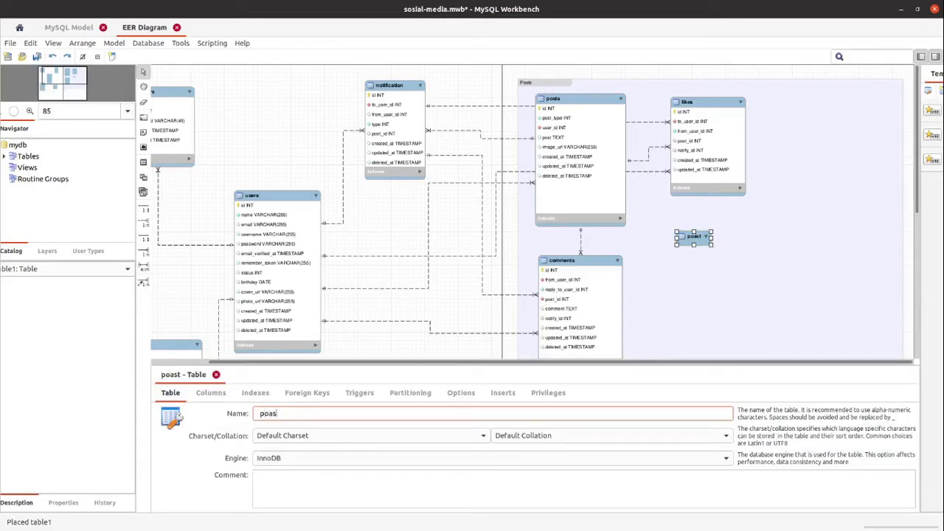
pyautogui.write('st')
pyautogui.press('Return')
pyautogui.write('_assets')
pyautogui.press('BackSpace')
pyautogui.press('BackSpace')
pyautogui.press('BackSpace')
pyautogui.press('BackSpace')
pyautogui.press('BackSpace')
pyautogui.press('BackSpace')
pyautogui.press('BackSpace')
pyautogui.press('End')
pyautogui.write('_assets')
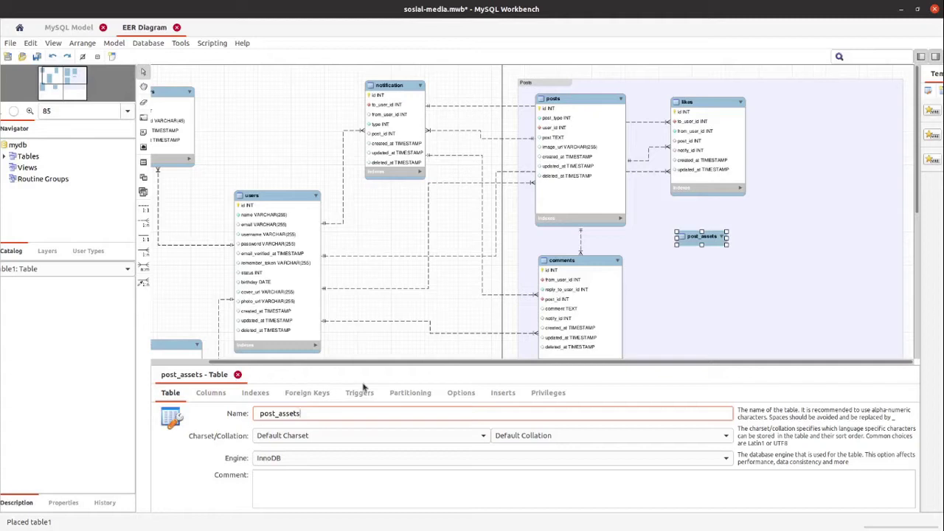
# Add an id column of type INT to post_assets as an auto-incrementing, not-null primary key.
pyautogui.click(214, 395)
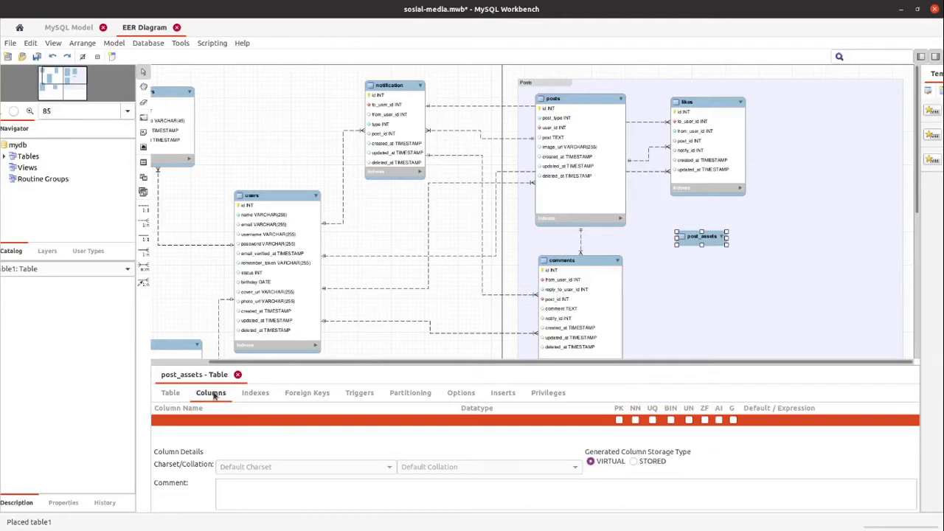
pyautogui.click(219, 421)
pyautogui.hotkey('ctrl', 'a')
pyautogui.write('id')
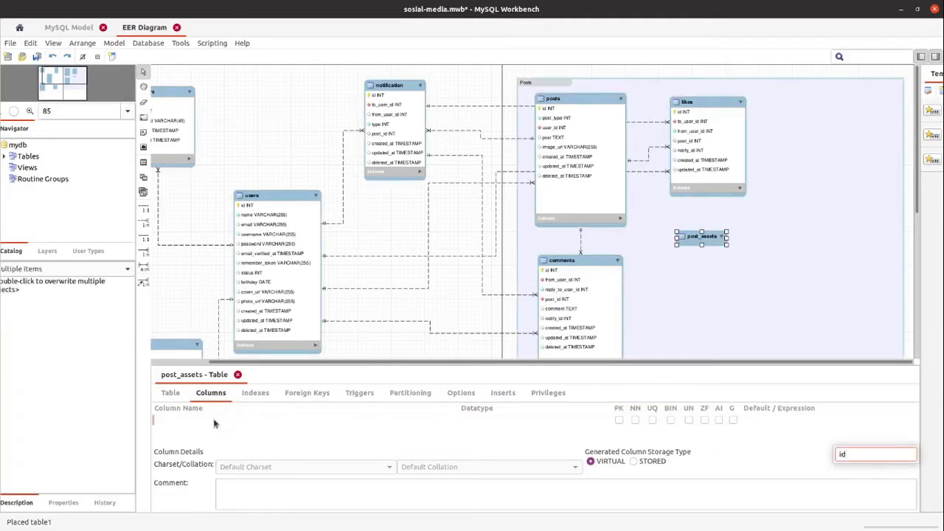
pyautogui.click(219, 420)
pyautogui.write('id')
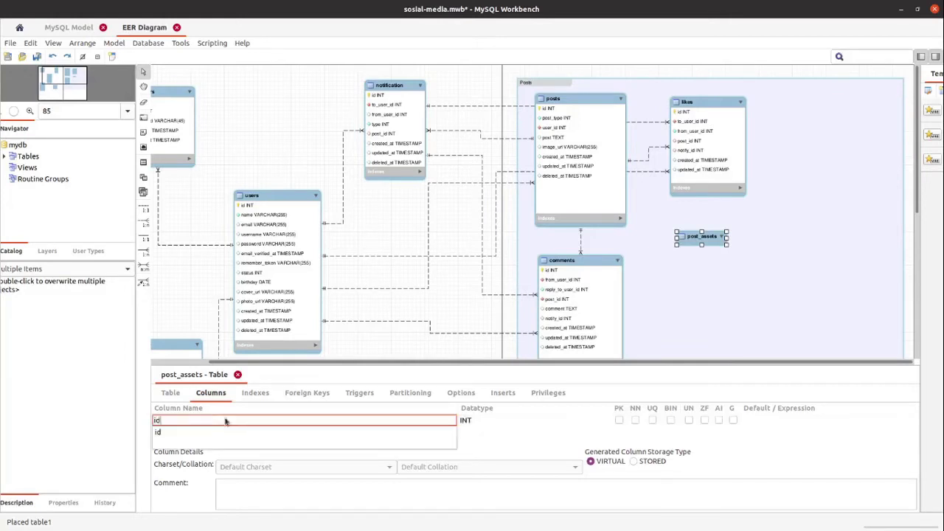
pyautogui.press('Return')
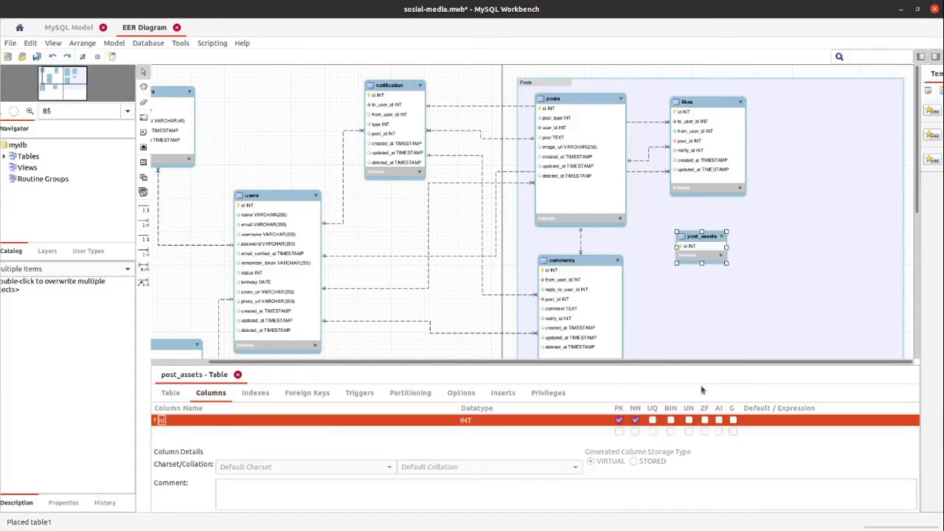
pyautogui.click(719, 380)
# Add a user_id column to post_assets with datatype INT.
pyautogui.click(188, 395)
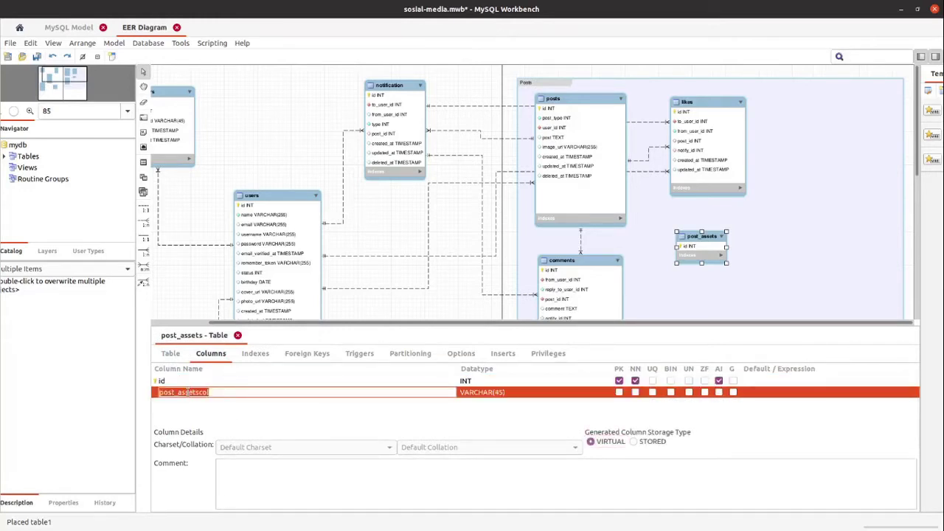
pyautogui.write('user')
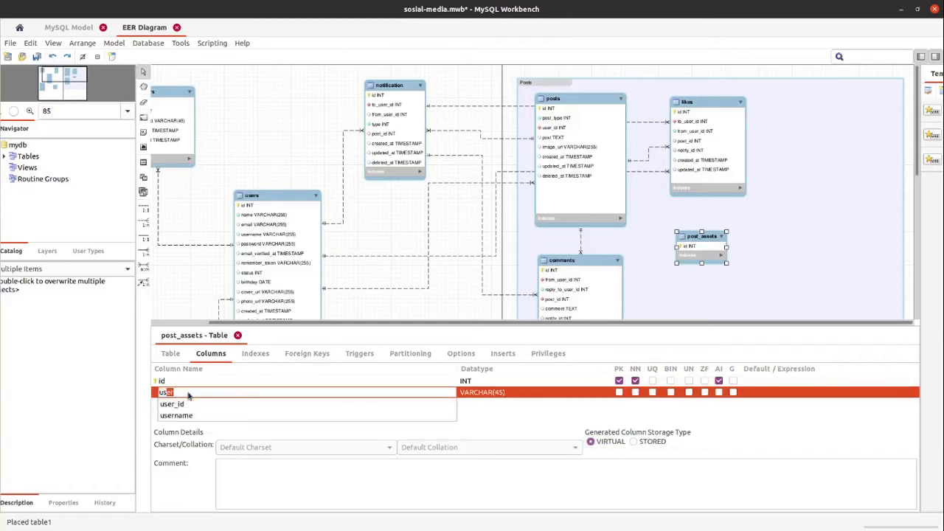
pyautogui.write('_id')
pyautogui.click(185, 406)
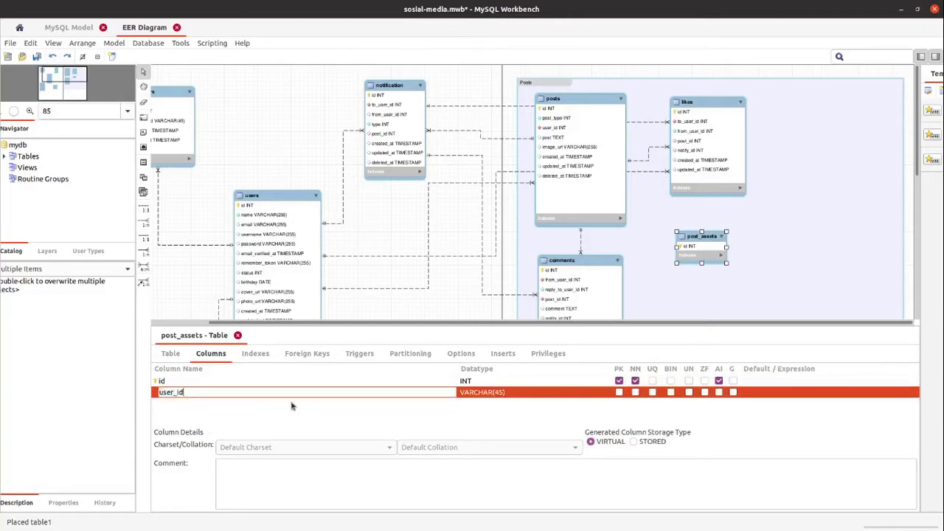
pyautogui.click(487, 393)
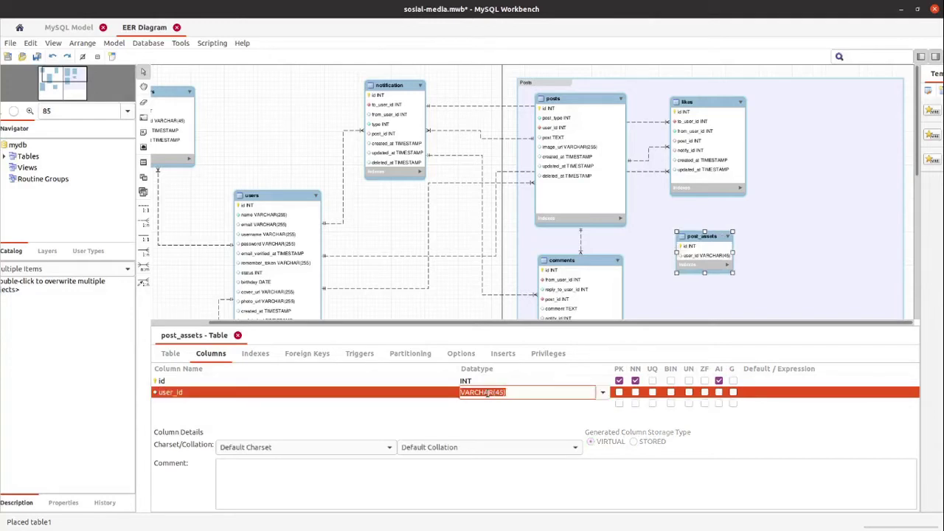
pyautogui.write('INT')
pyautogui.press('Return')
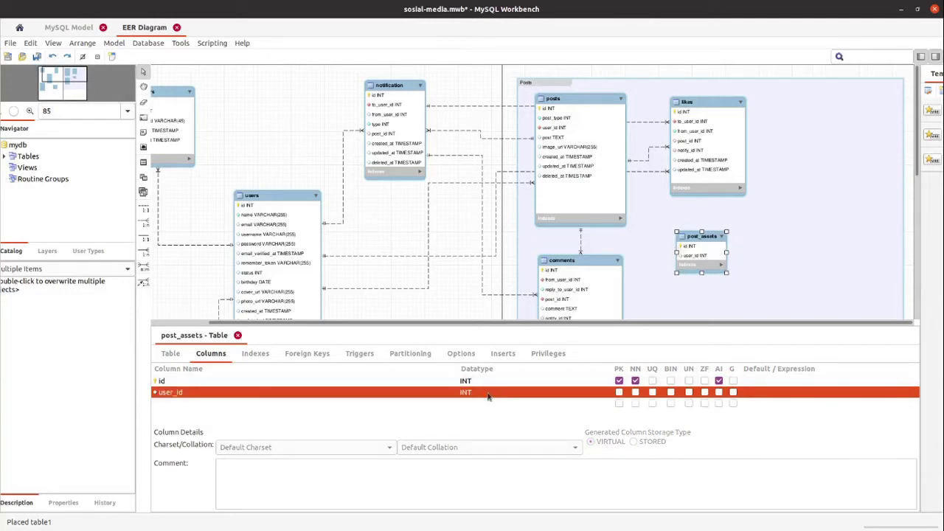
# Add a post_id column with datatype INT to post_assets and mark both post_id and user_id as not null.
pyautogui.click(169, 403)
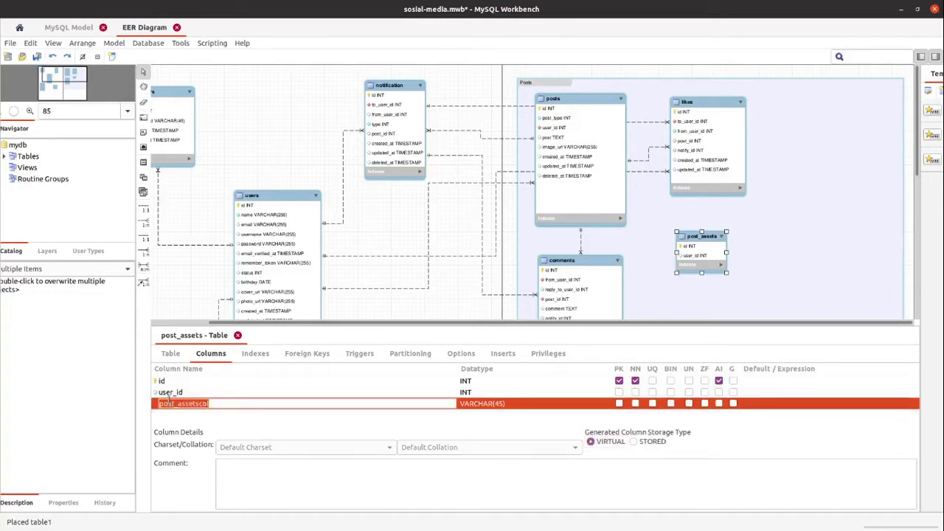
pyautogui.write('pos')
pyautogui.click(173, 426)
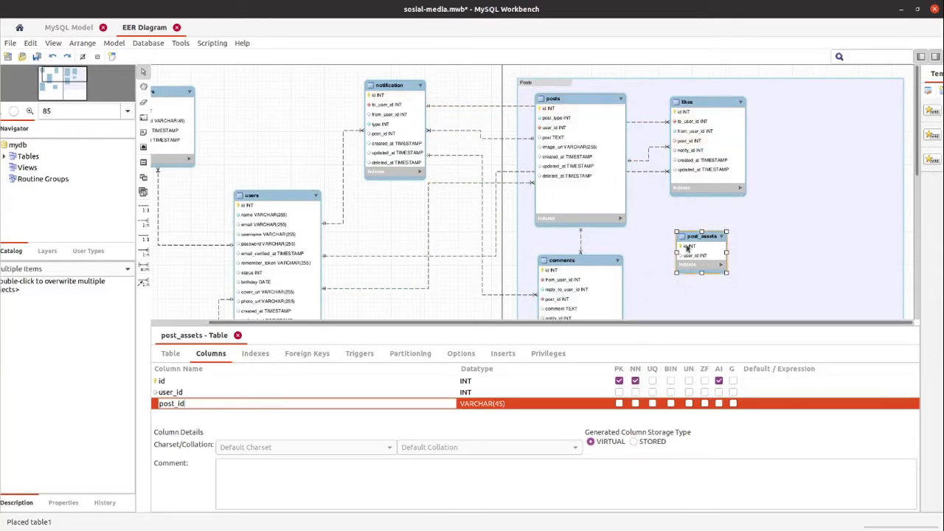
pyautogui.click(193, 415)
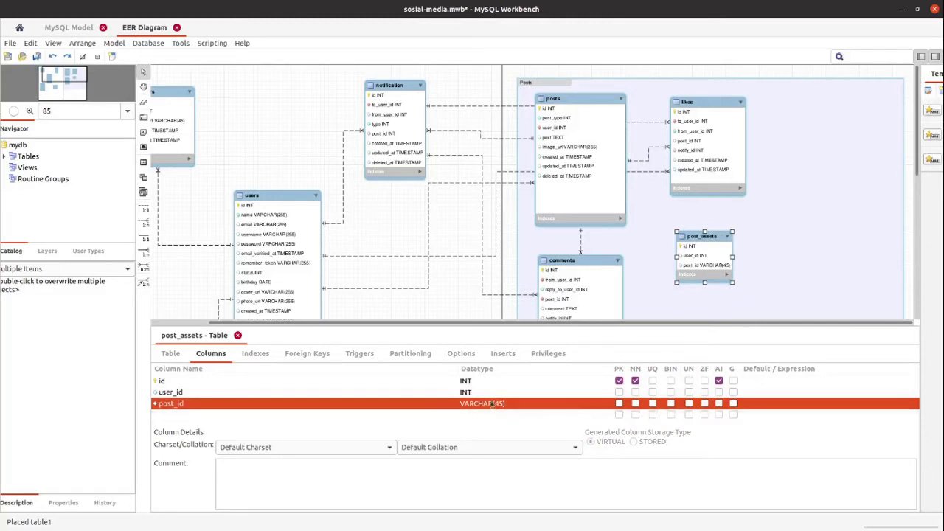
pyautogui.press('Up')
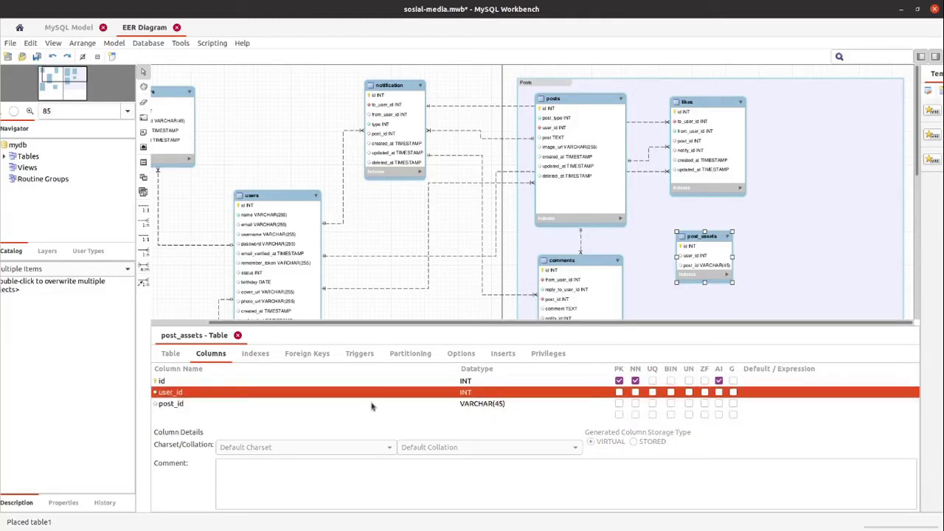
pyautogui.click(441, 411)
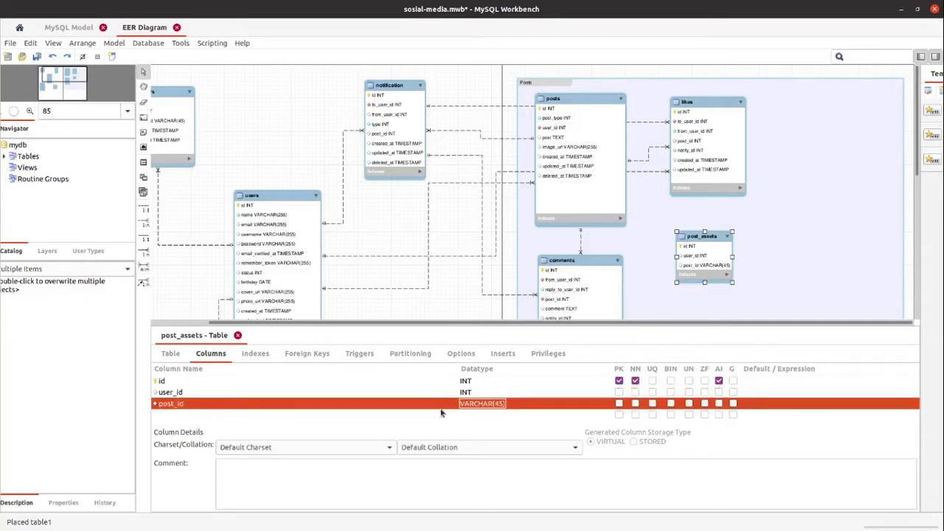
pyautogui.click(478, 403)
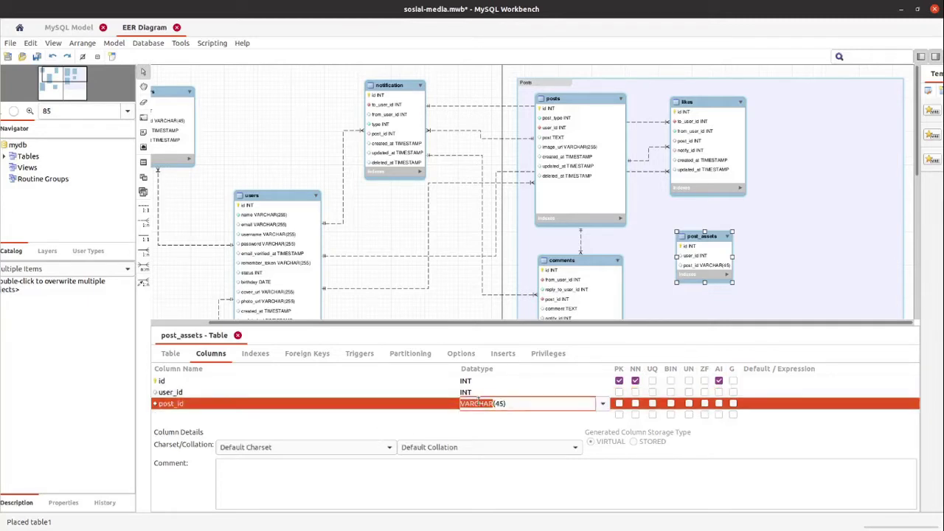
pyautogui.write('INT')
pyautogui.press('End')
pyautogui.press('Return')
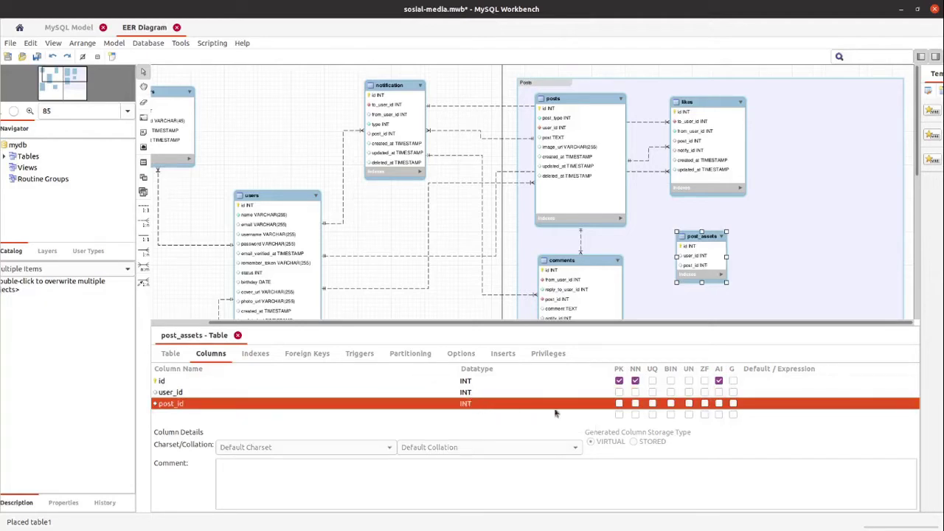
pyautogui.click(636, 403)
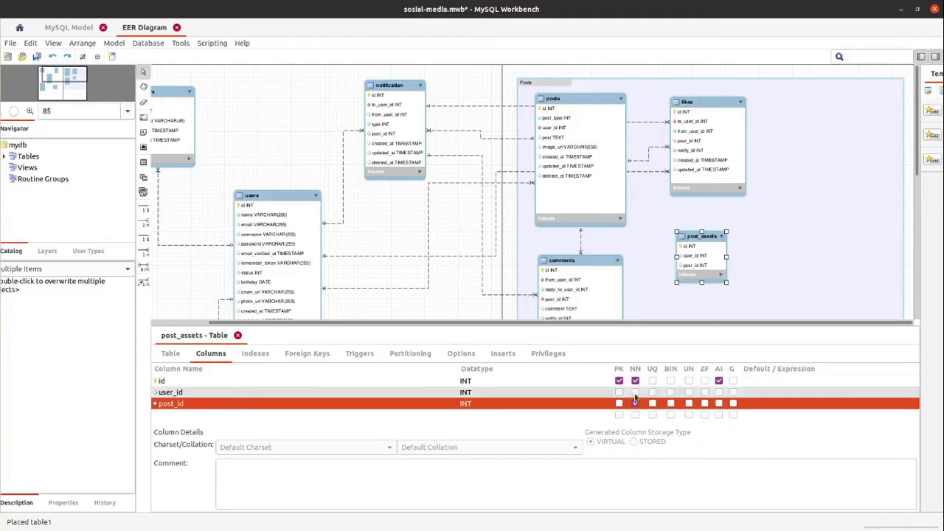
pyautogui.click(636, 393)
# Add a type column to post_assets with datatype INT.
pyautogui.click(171, 416)
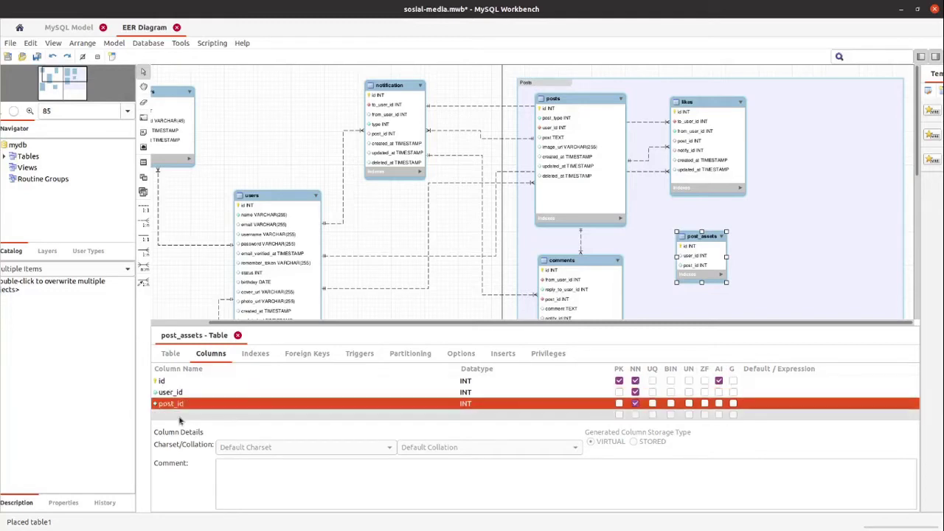
pyautogui.click(177, 415)
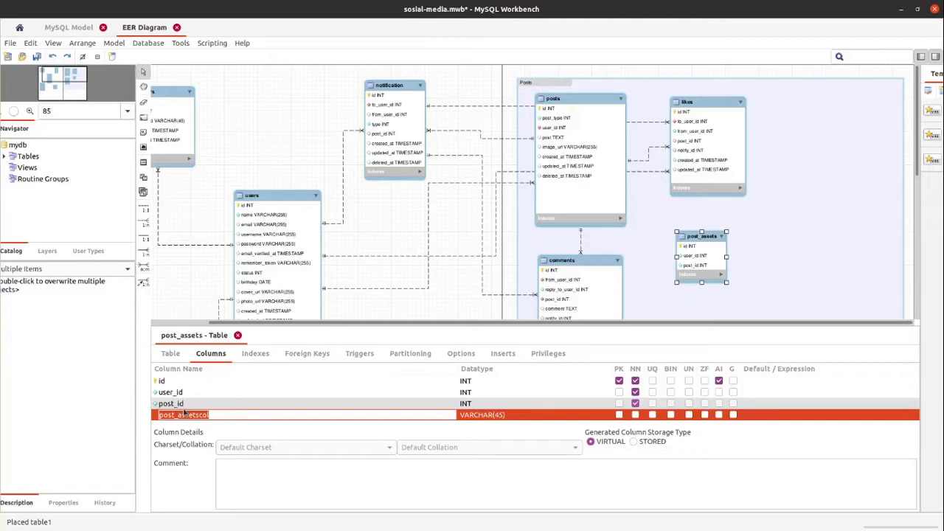
pyautogui.write('tye')
pyautogui.press('BackSpace')
pyautogui.write('pe')
pyautogui.press('Return')
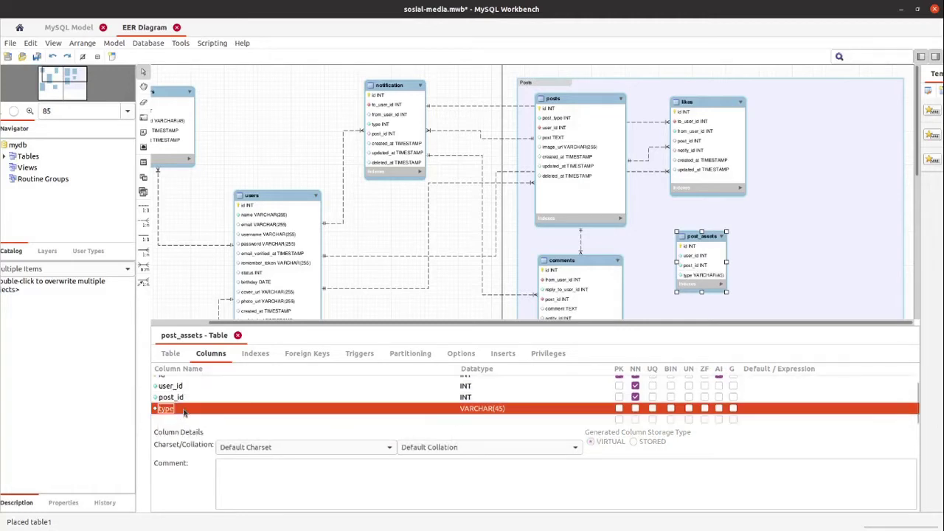
pyautogui.click(483, 416)
pyautogui.write('INT')
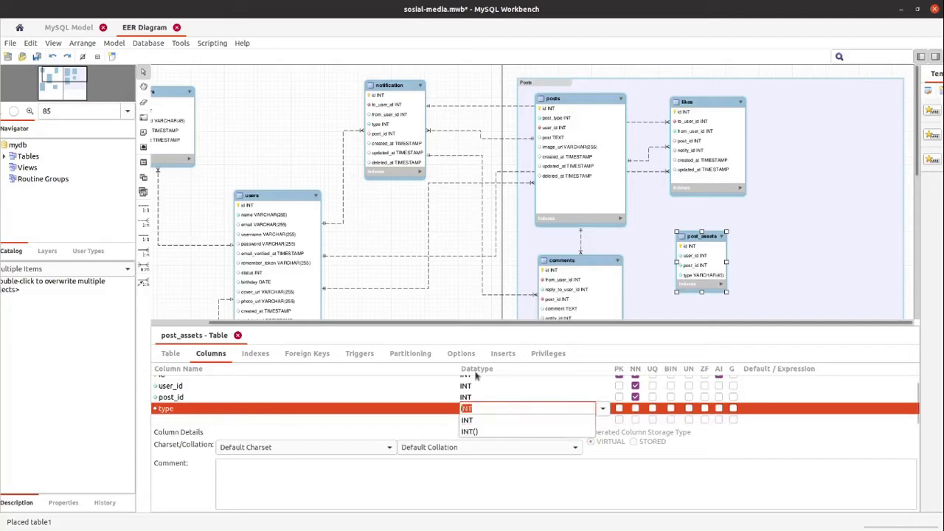
pyautogui.press('Return')
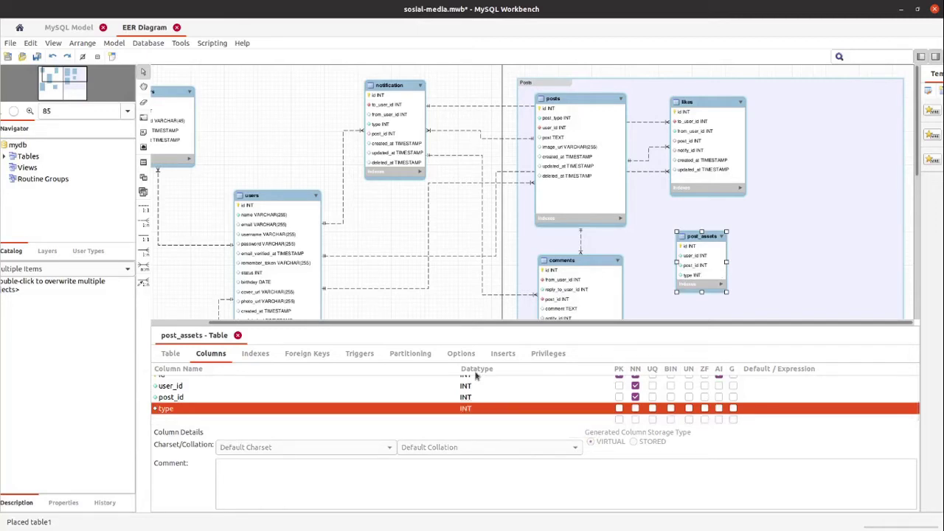
# Add a value column to post_assets with datatype VARCHAR(255).
pyautogui.click(323, 420)
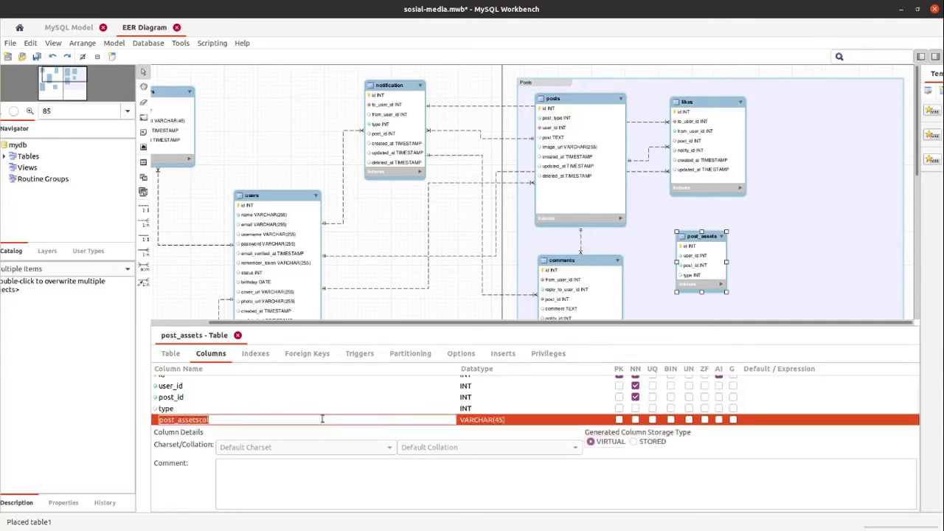
pyautogui.write('value')
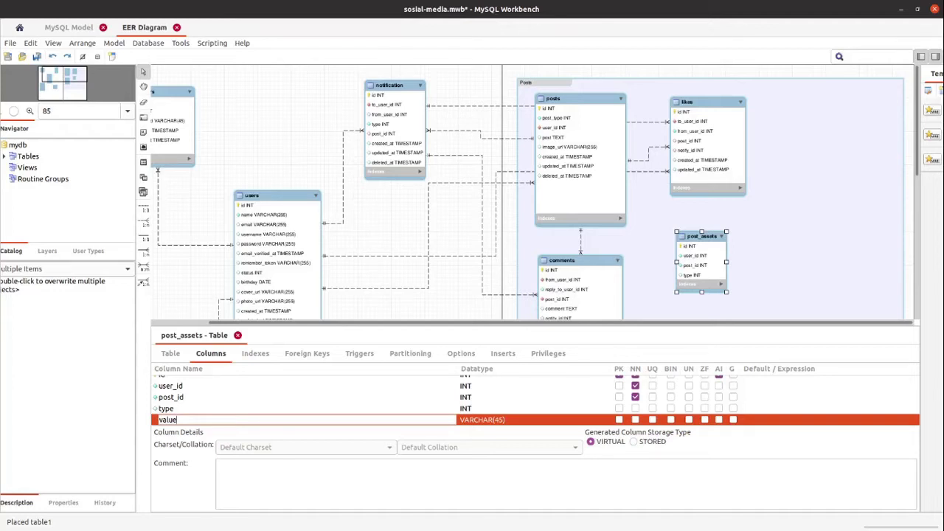
pyautogui.press('Return')
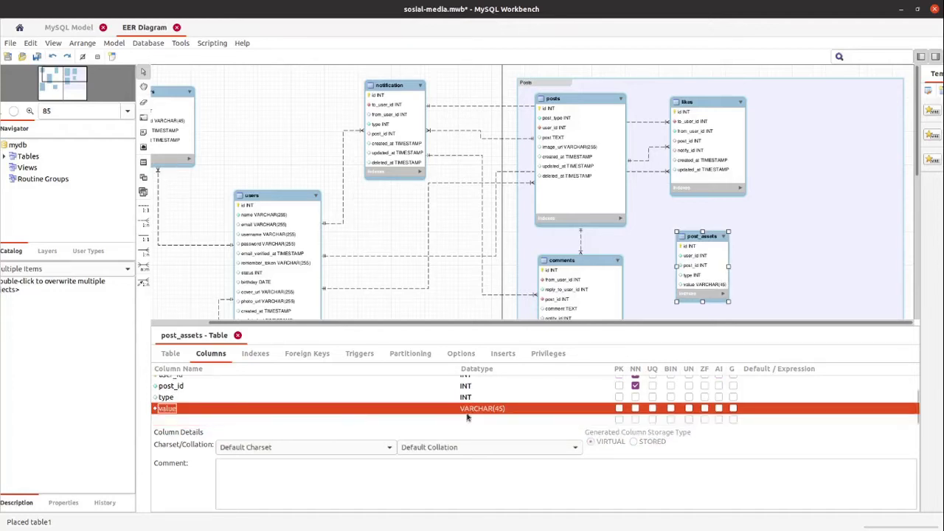
pyautogui.click(483, 413)
pyautogui.doubleClick(499, 409)
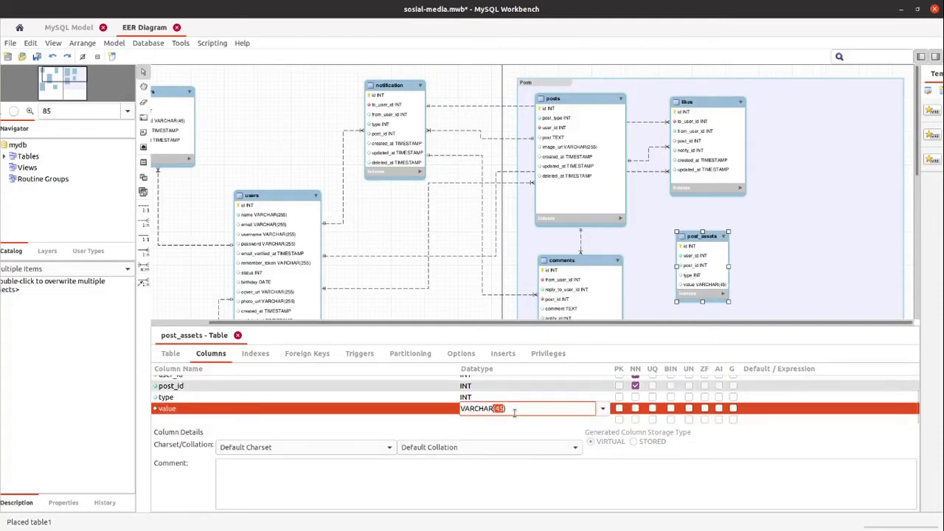
pyautogui.click(514, 413)
pyautogui.write('255')
pyautogui.press('Return')
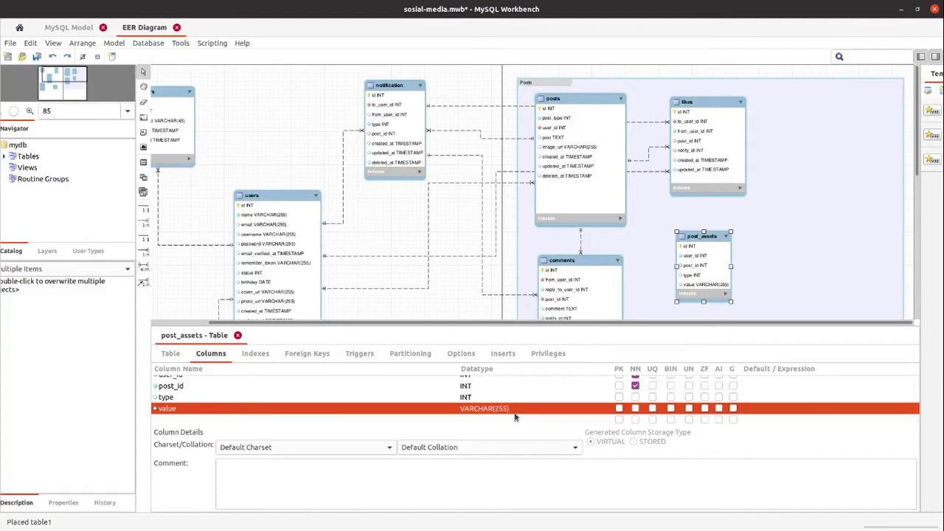
# Add created_at and updated_at columns to post_assets below the value column.
pyautogui.click(322, 419)
pyautogui.write('created_at')
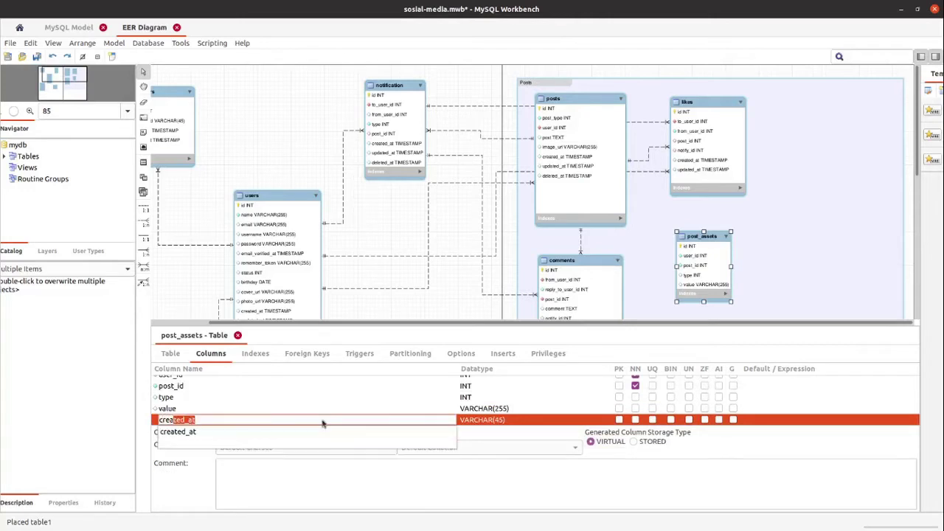
pyautogui.press('Return')
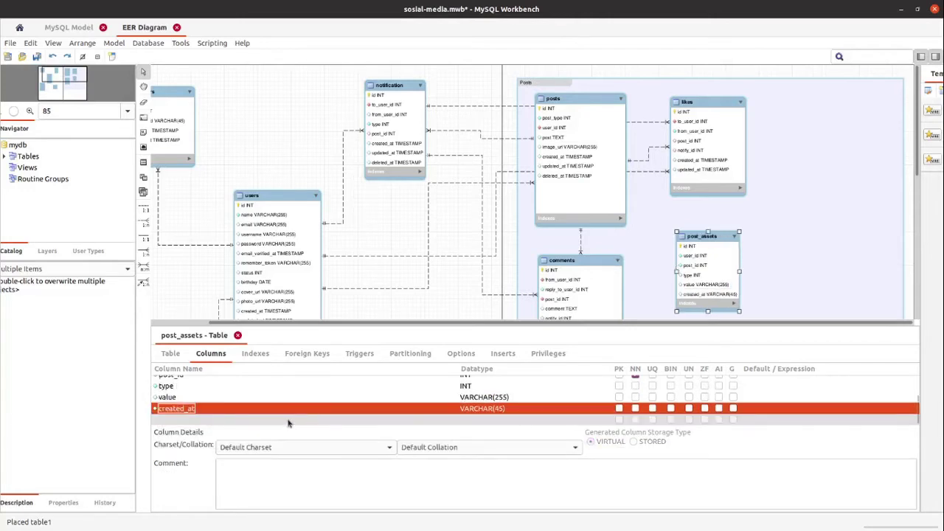
pyautogui.click(288, 421)
pyautogui.write('updated_at')
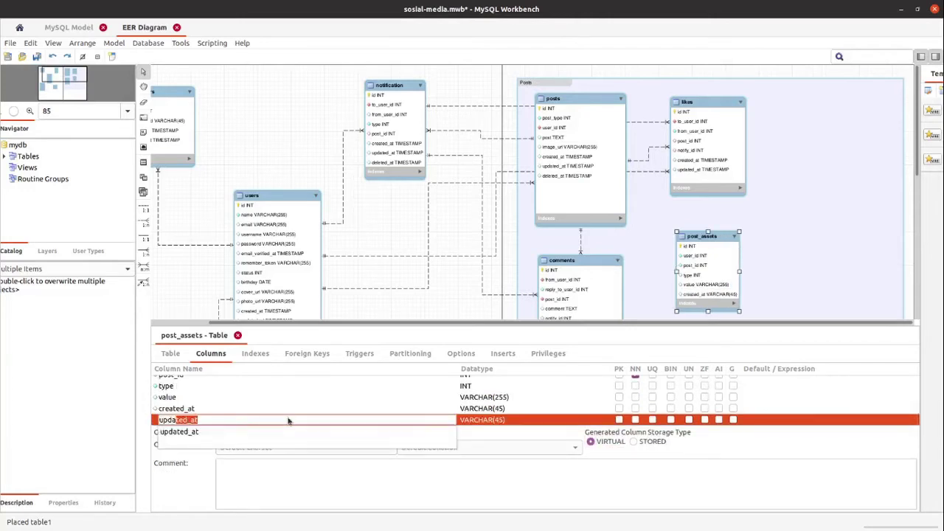
pyautogui.press('Return')
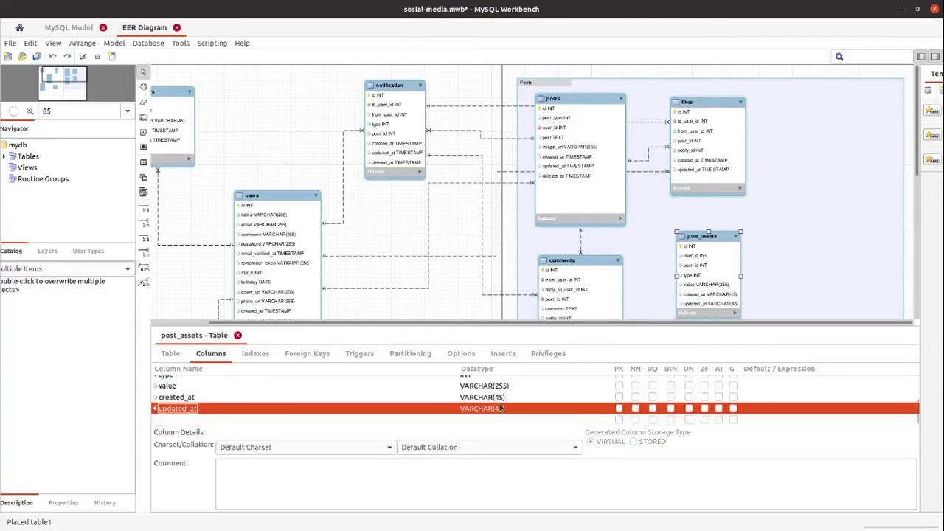
# Set the datatype of the updated_at and created_at columns in post_assets to TIMESTAMP.
pyautogui.doubleClick(501, 408)
pyautogui.write('T')
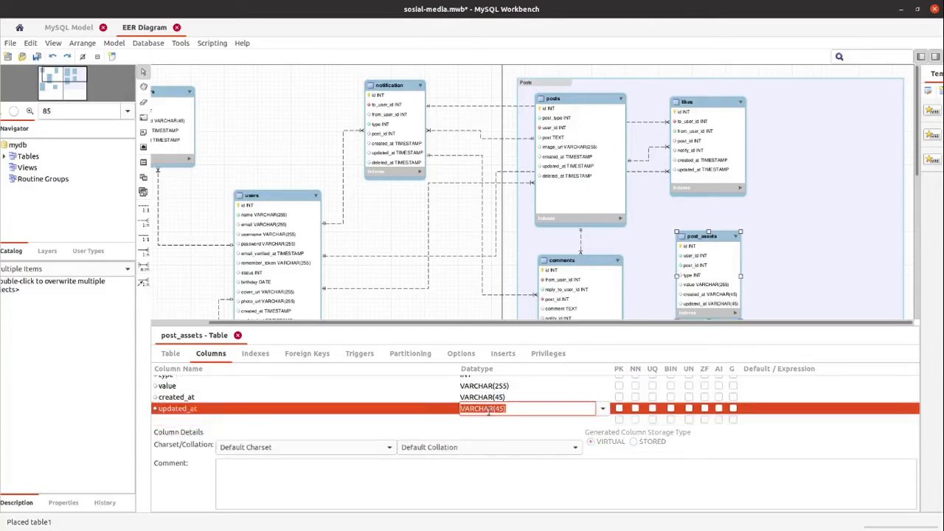
pyautogui.write('IMESTAMP(')
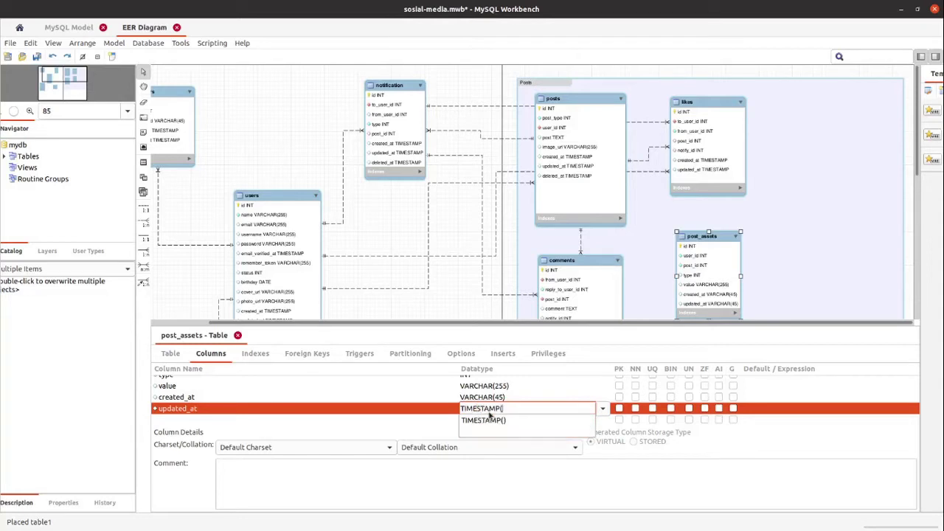
pyautogui.press('Return')
pyautogui.doubleClick(488, 397)
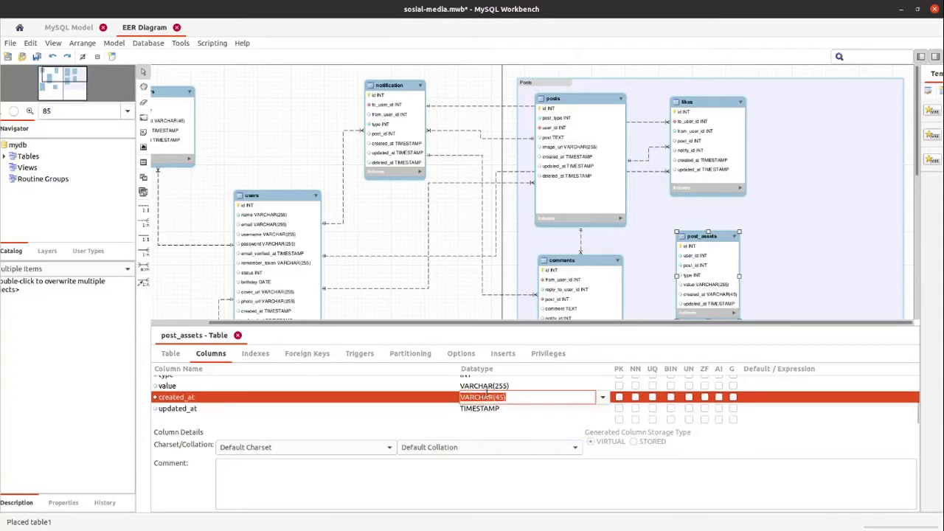
pyautogui.write('TI')
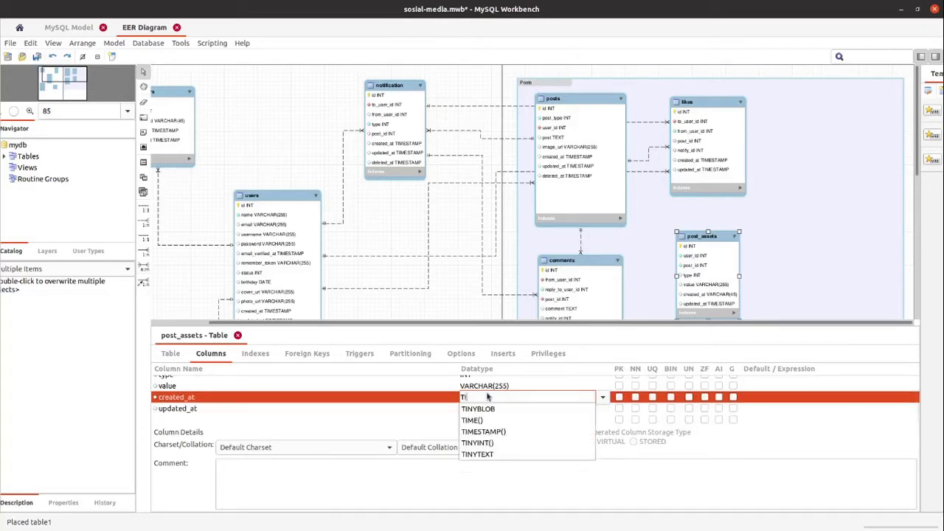
pyautogui.press('Down')
pyautogui.press('Down')
pyautogui.press('Down')
pyautogui.press('Return')
pyautogui.press('Return')
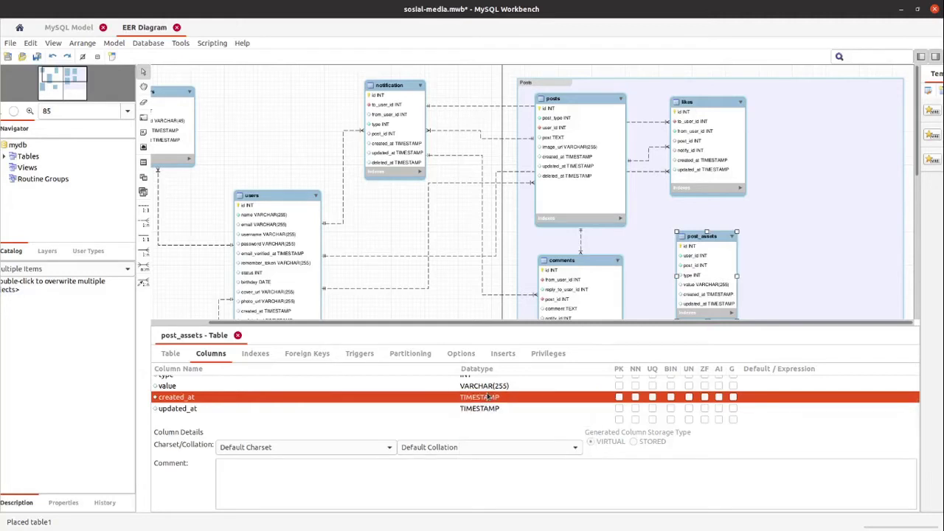
# Mark the type column of post_assets as not null.
pyautogui.scroll(3, 484, 406)
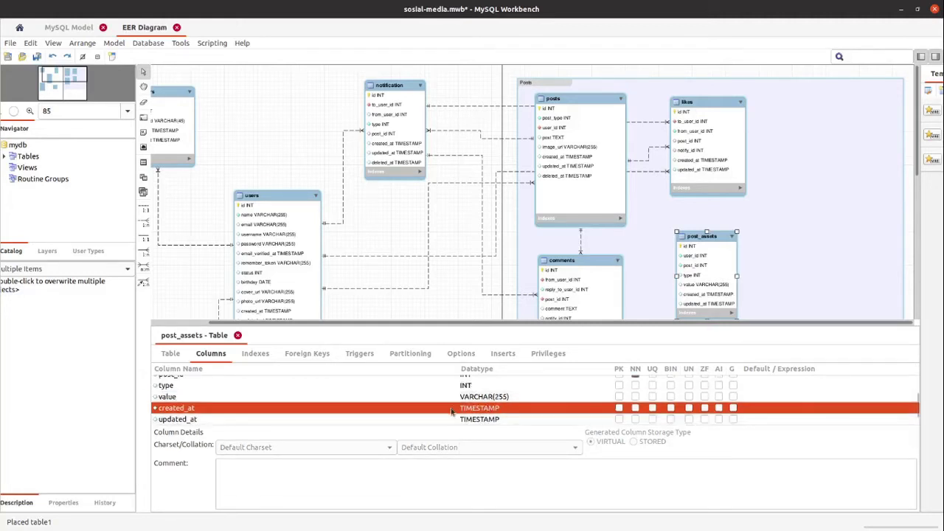
pyautogui.scroll(-2, 552, 410)
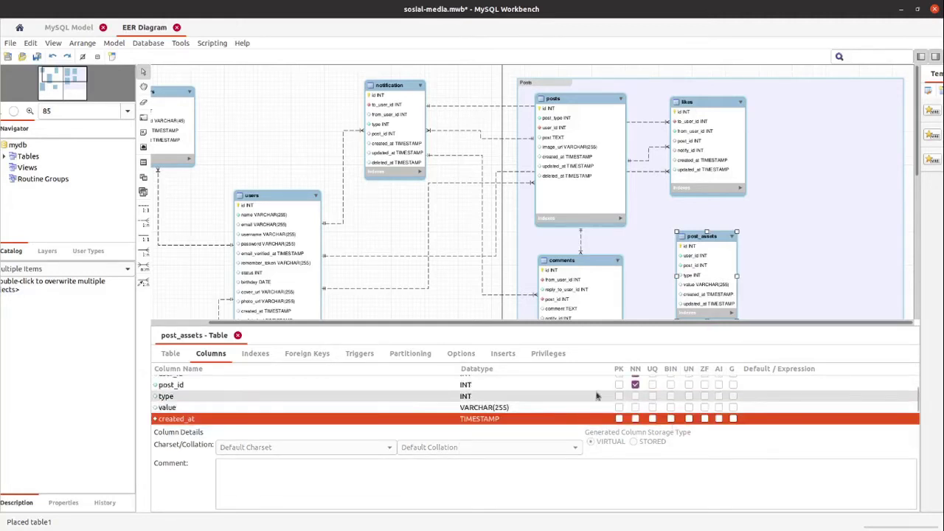
pyautogui.click(636, 397)
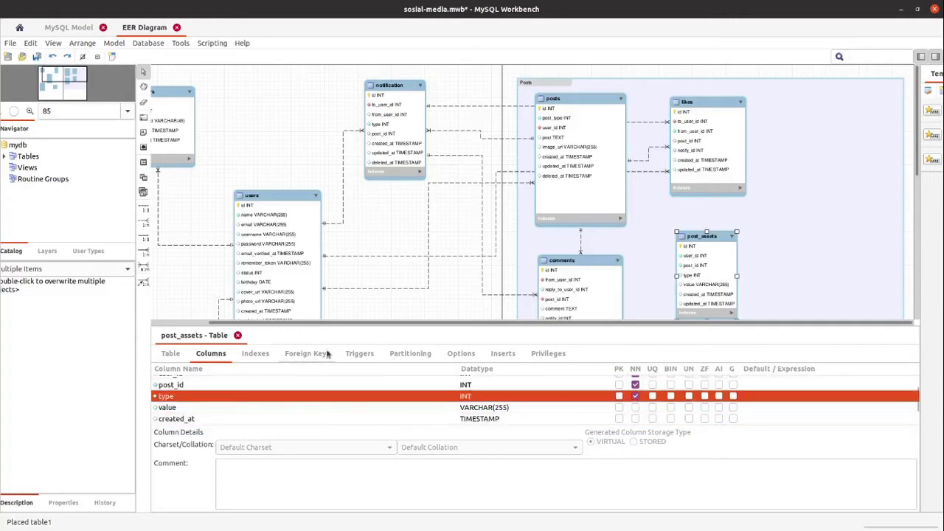
# Add a foreign key named fk_post_assets_users to post_assets, referencing the mydb.users table.
pyautogui.click(300, 355)
pyautogui.click(224, 379)
pyautogui.click(200, 380)
pyautogui.press('End')
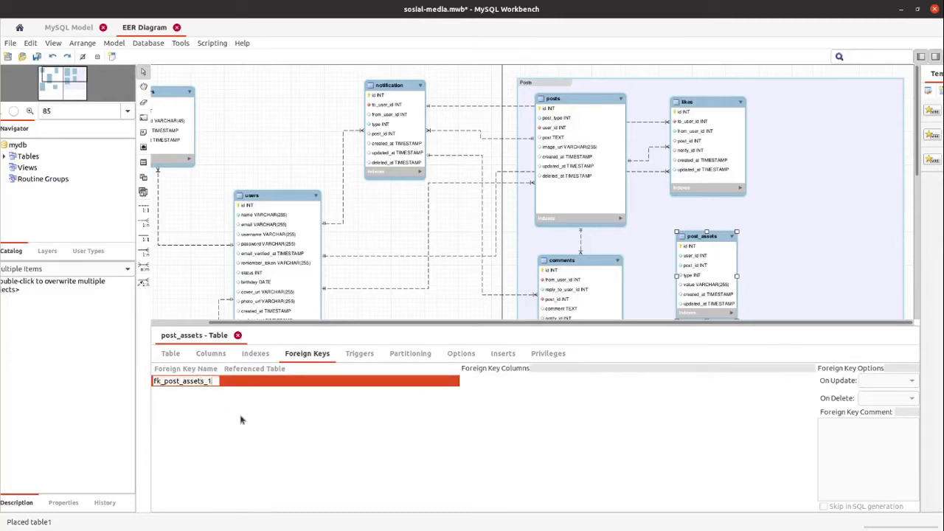
pyautogui.press('BackSpace')
pyautogui.write('rs')
pyautogui.press('Return')
pyautogui.click(272, 380)
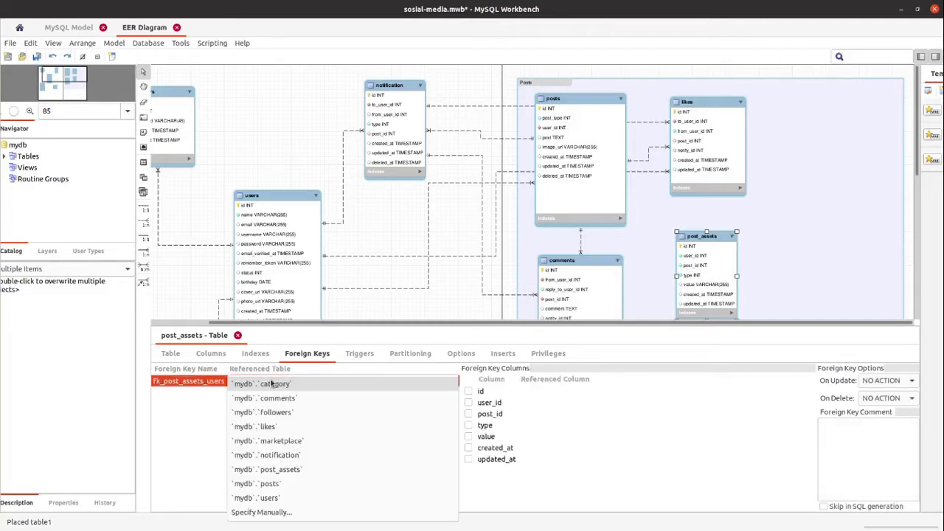
pyautogui.click(287, 498)
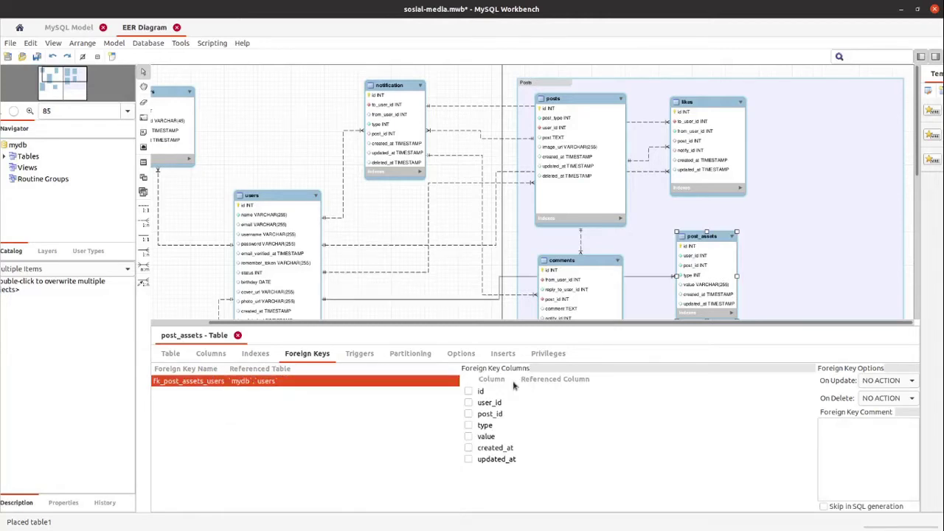
# Map the user_id column to the referenced id column in the fk_post_assets_users foreign key.
pyautogui.click(469, 402)
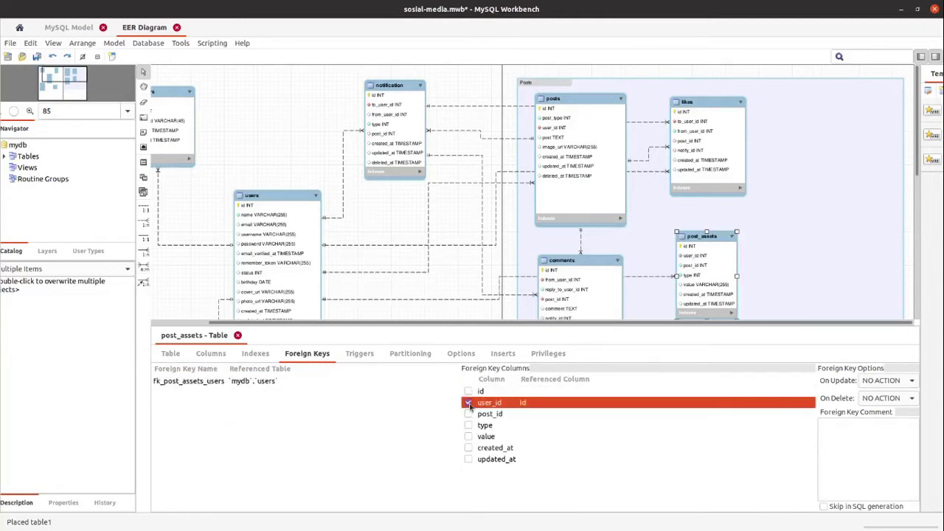
pyautogui.click(544, 404)
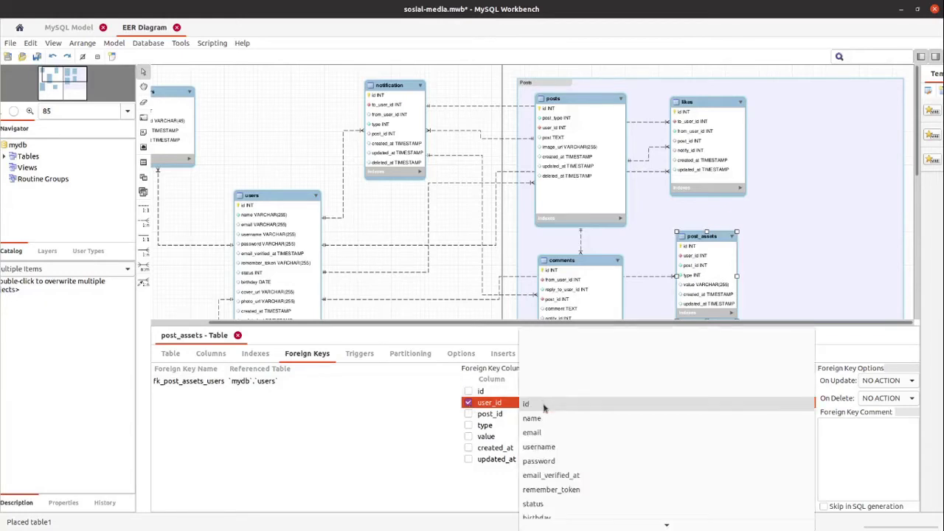
pyautogui.click(544, 404)
# Add a second foreign key named fk_post_assets_posts to post_assets, referencing the mydb.posts table.
pyautogui.click(196, 393)
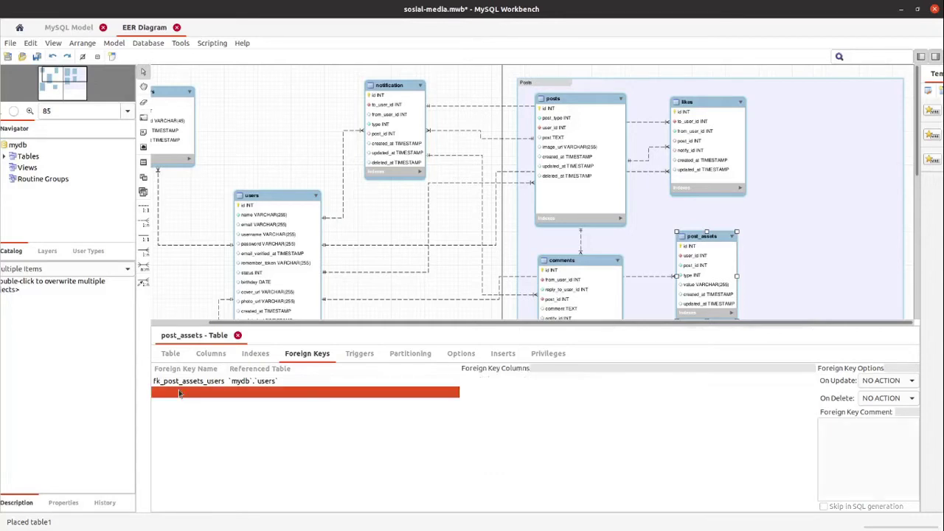
pyautogui.press('End')
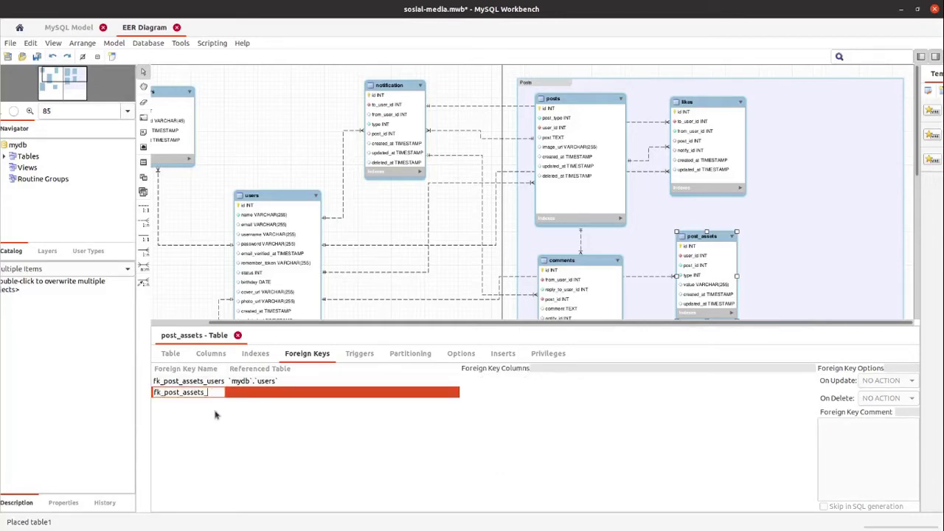
pyautogui.write('posts')
pyautogui.press('Return')
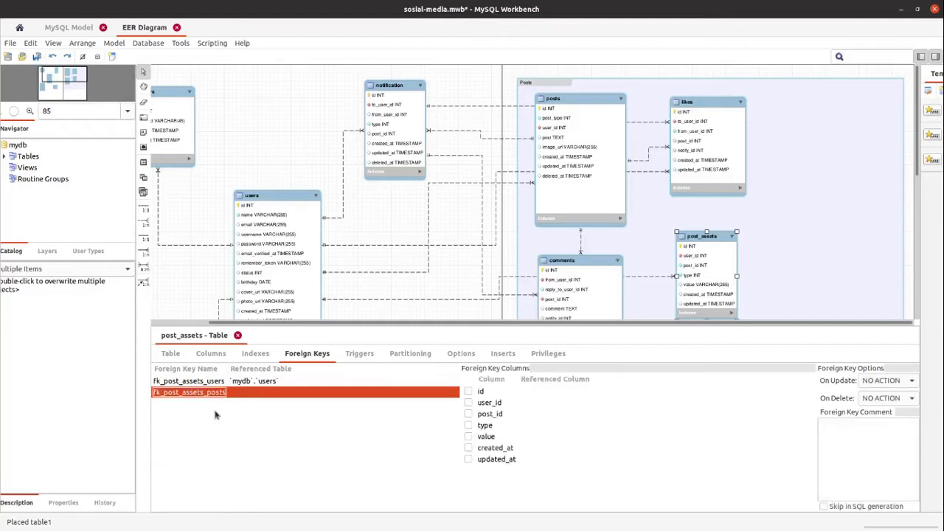
pyautogui.click(259, 396)
pyautogui.click(262, 496)
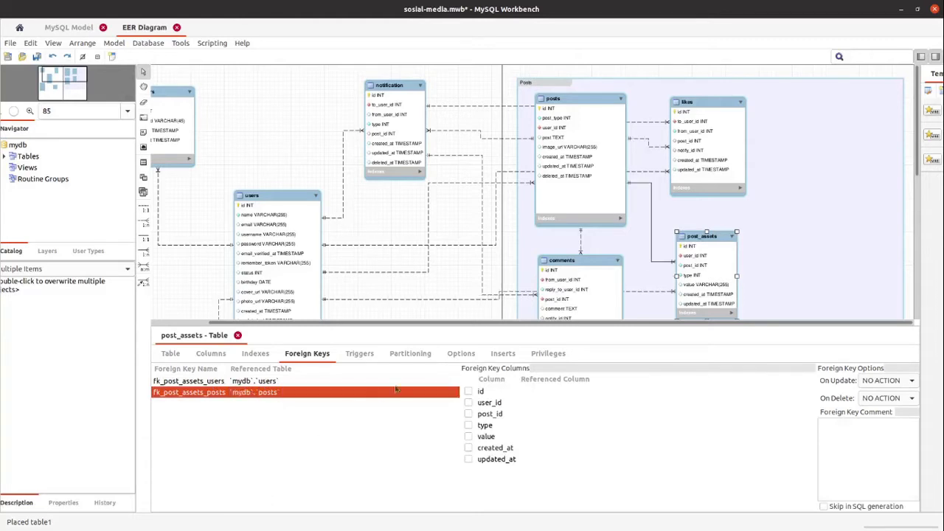
# Map the post_id column to the referenced id column in the fk_post_assets_posts foreign key.
pyautogui.click(469, 414)
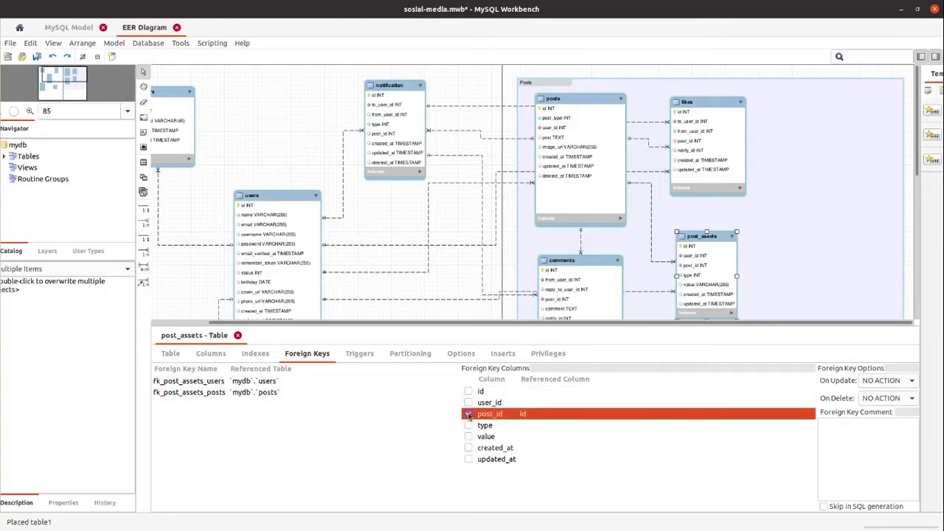
pyautogui.click(536, 419)
pyautogui.click(537, 418)
pyautogui.click(340, 432)
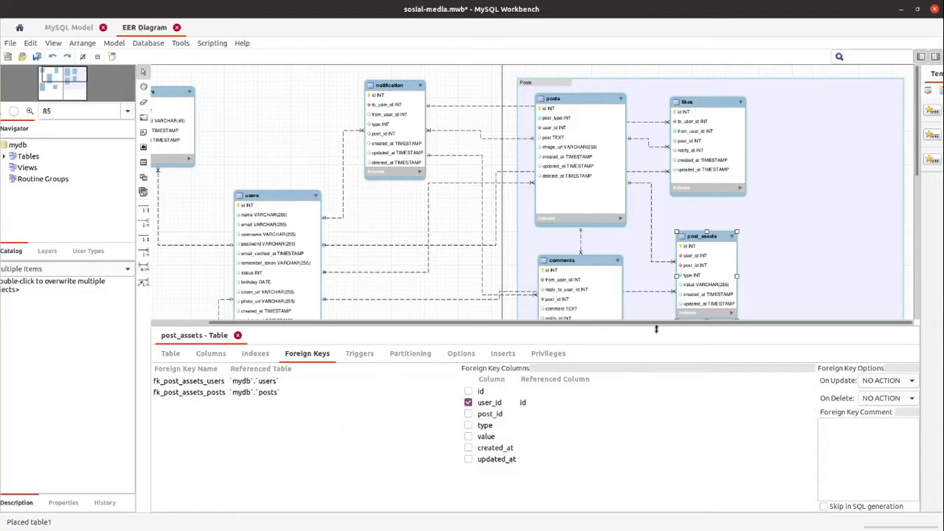
# Widen the post_assets table, align it beneath the likes table in the diagram, and save the model.
pyautogui.moveTo(657, 326); pyautogui.dragTo(656, 377)
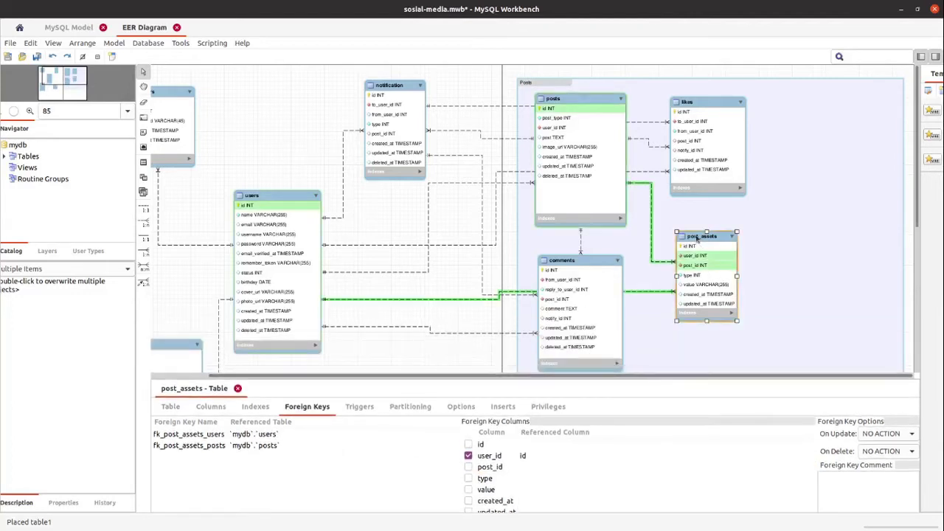
pyautogui.click(763, 236)
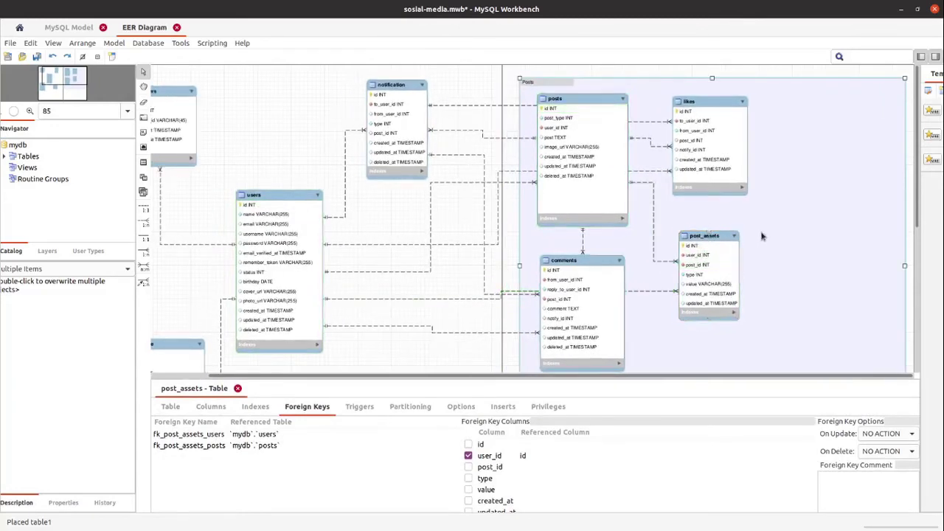
pyautogui.click(705, 238)
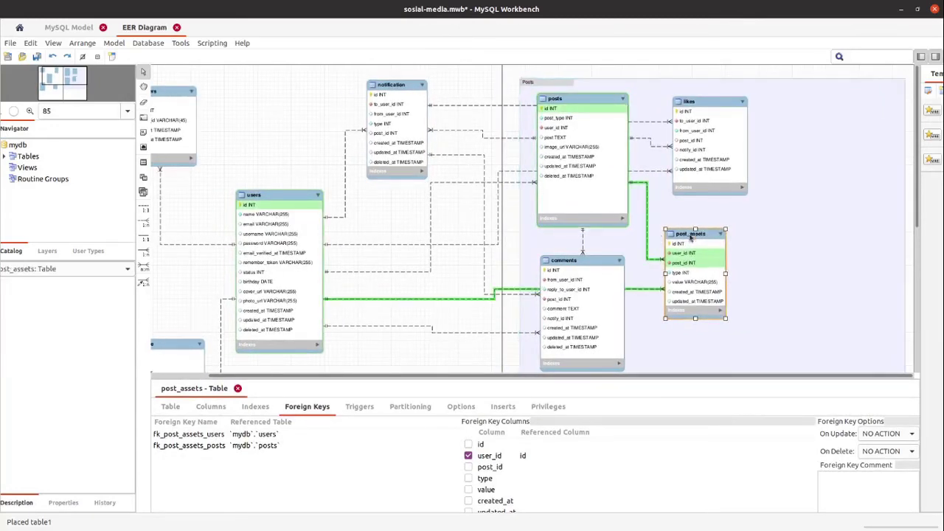
pyautogui.moveTo(704, 239); pyautogui.dragTo(709, 242)
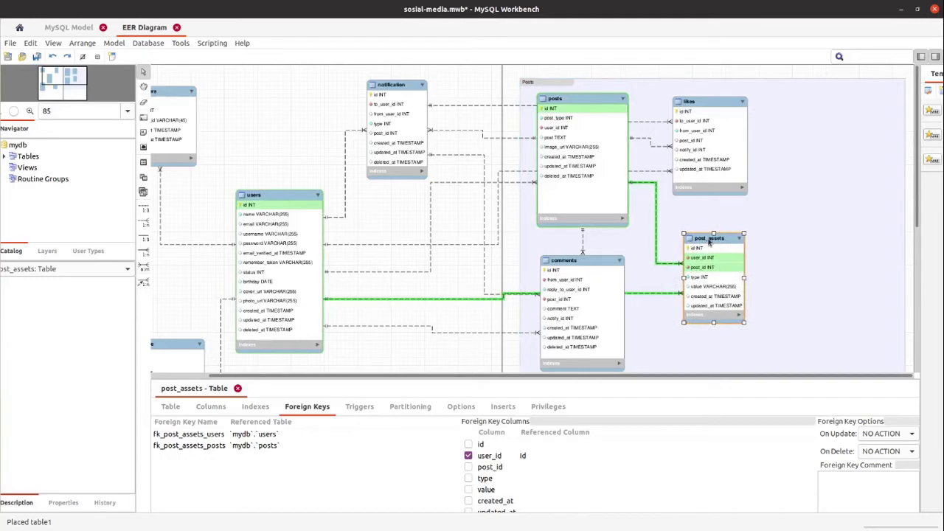
pyautogui.scroll(-3, 729, 274)
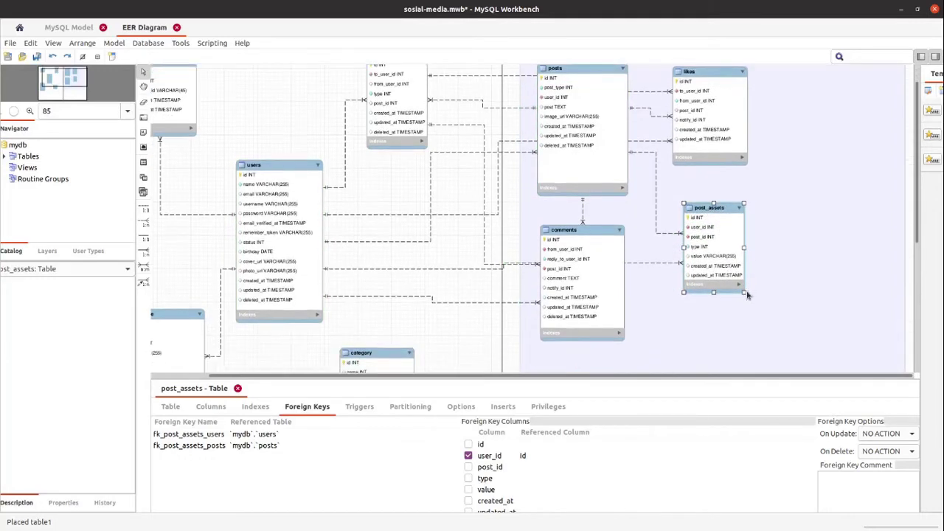
pyautogui.moveTo(745, 294); pyautogui.dragTo(771, 298)
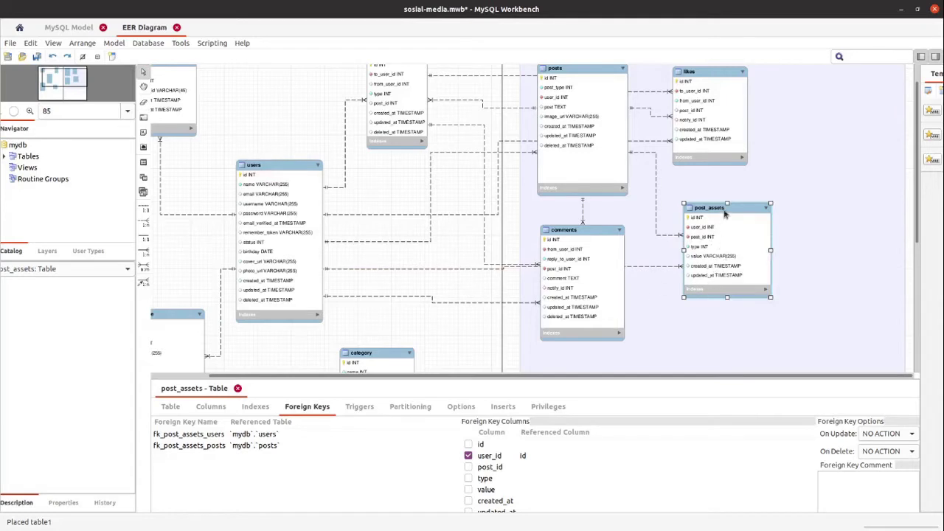
pyautogui.moveTo(724, 214)
pyautogui.mouseDown()
pyautogui.moveTo(705, 215)
pyautogui.moveTo(713, 214)
pyautogui.mouseUp()
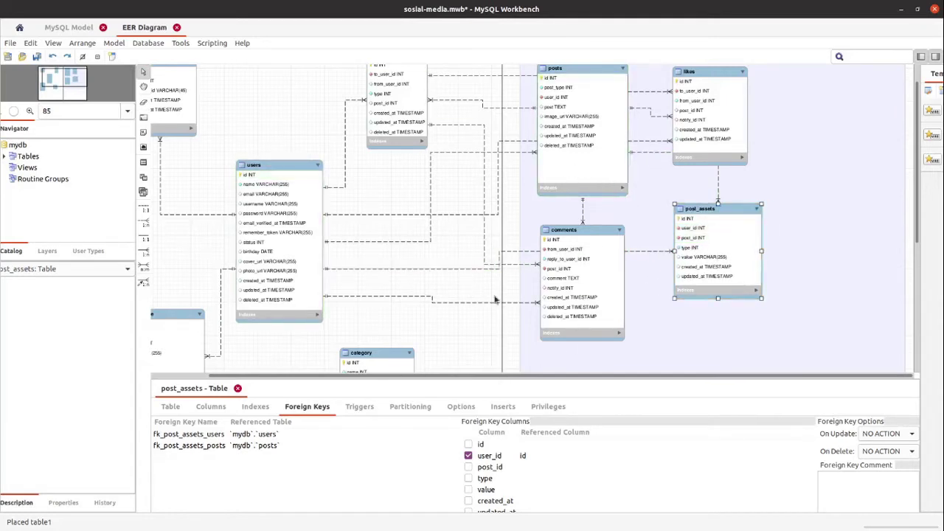
pyautogui.hotkey('ctrl', 's')
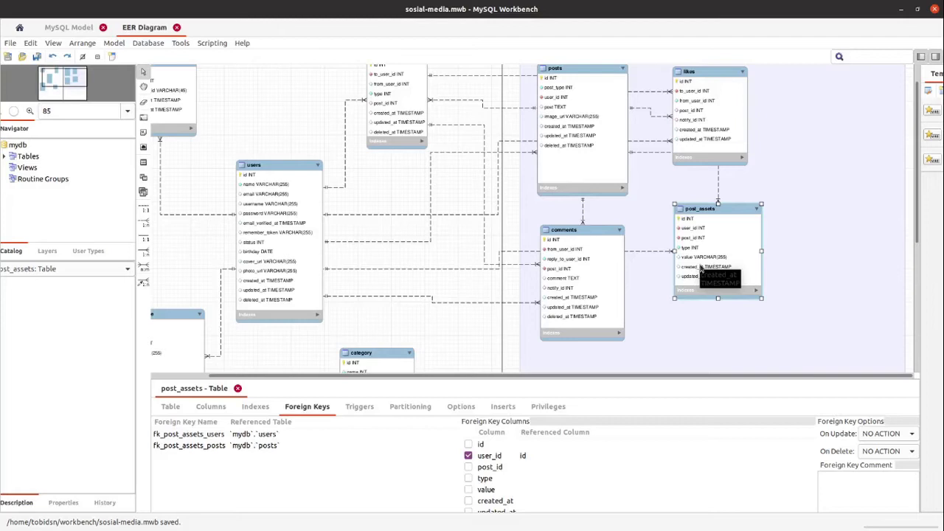
# Close the post_assets editor and place a new table in the Posts layer just below the comments table.
pyautogui.scroll(-3, 642, 254)
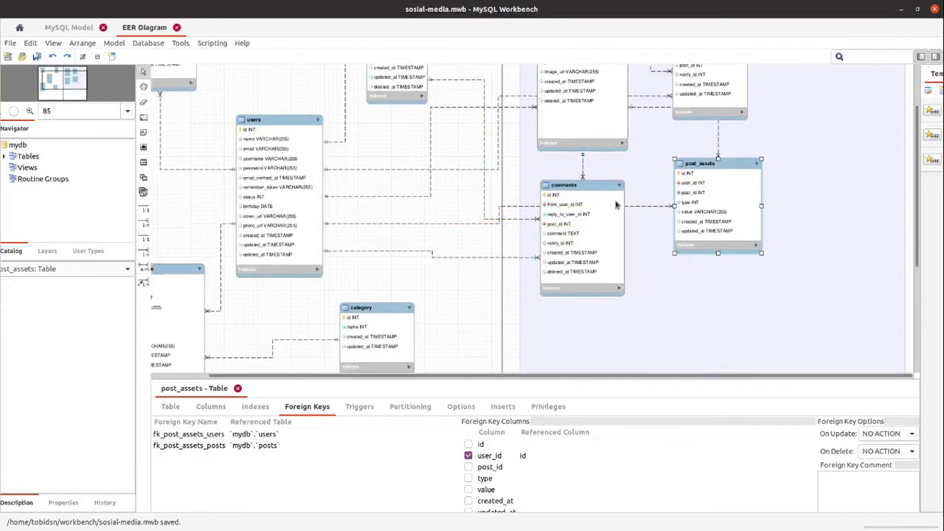
pyautogui.scroll(-2, 618, 206)
pyautogui.click(238, 388)
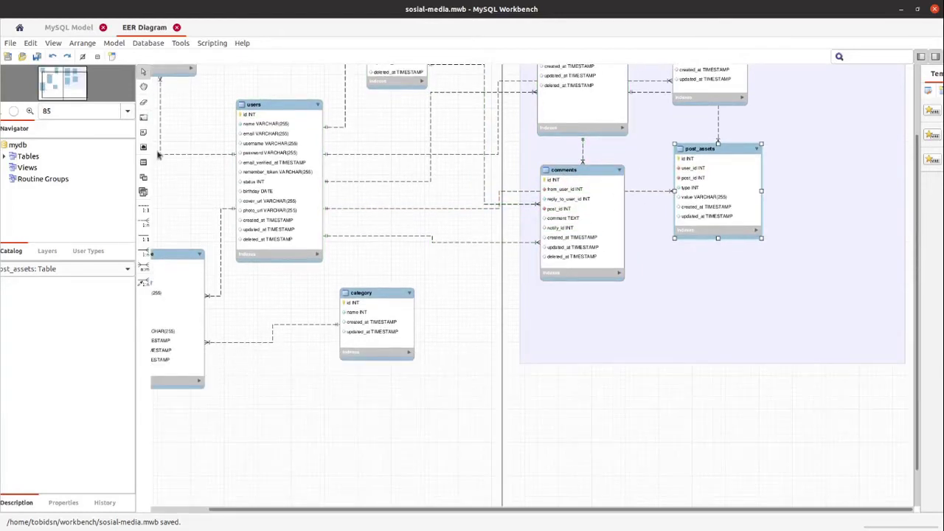
pyautogui.click(143, 162)
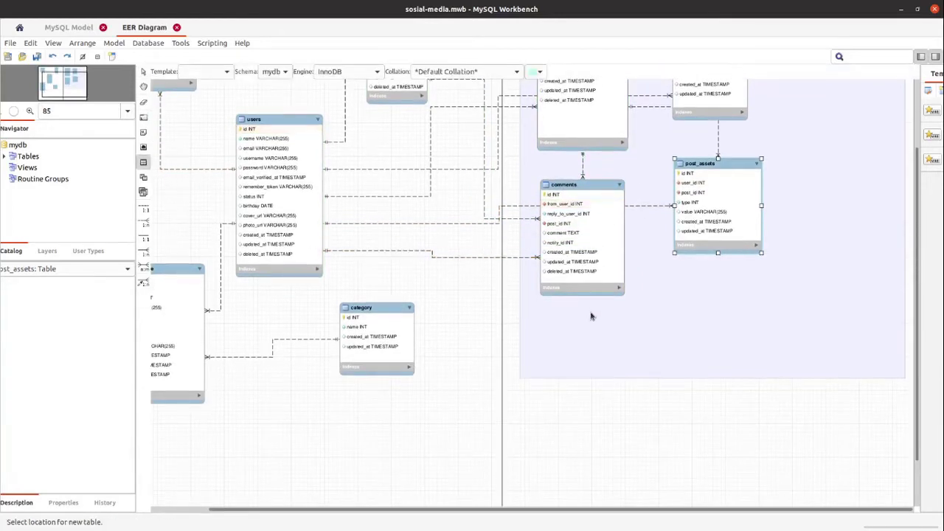
pyautogui.click(568, 323)
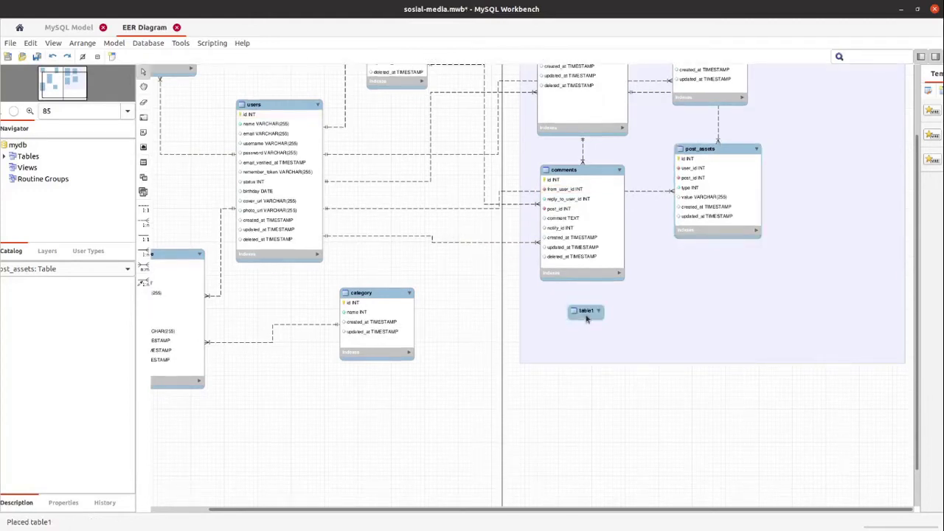
pyautogui.moveTo(554, 314); pyautogui.dragTo(561, 313)
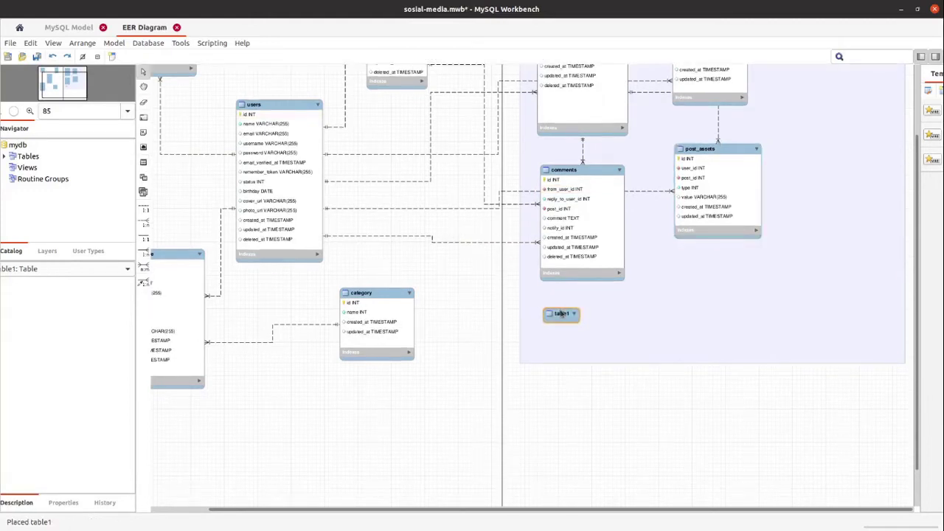
# Open the new table below comments for editing and name it comment_likes.
pyautogui.doubleClick(562, 314)
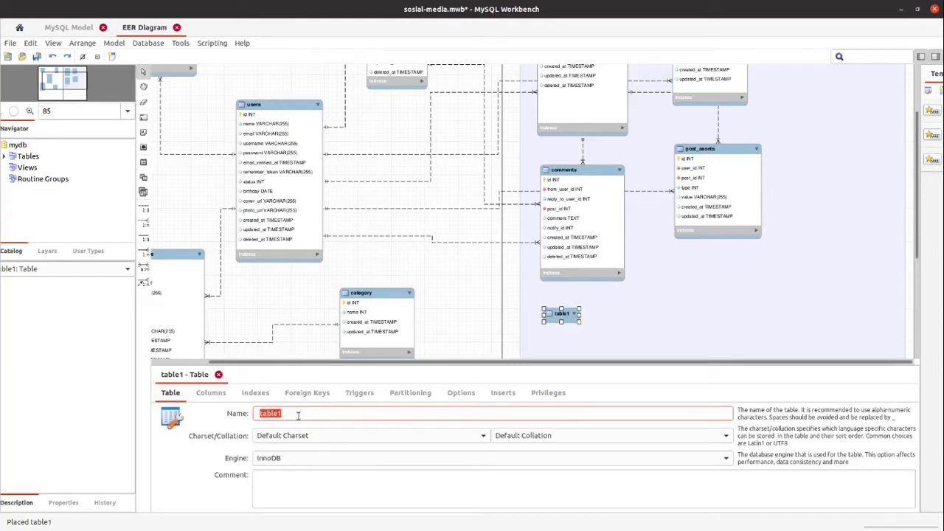
pyautogui.write('co')
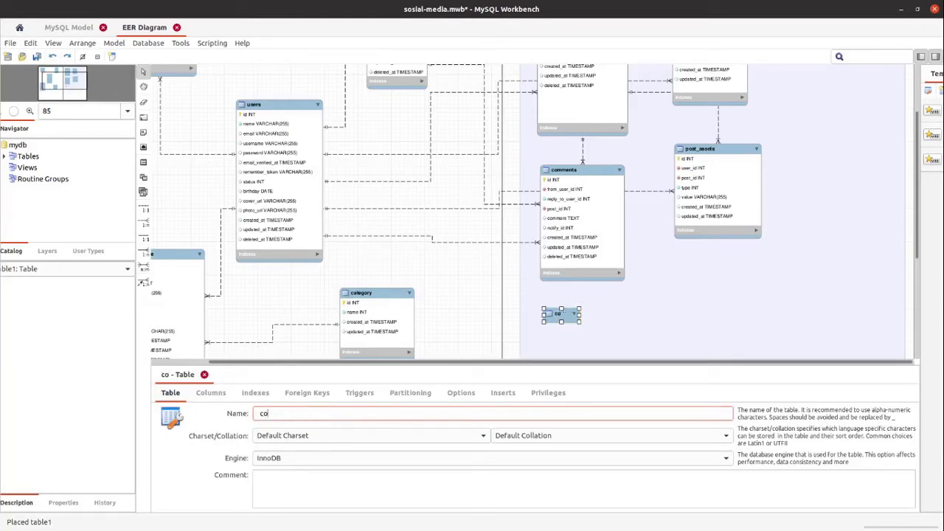
pyautogui.write('mment_likes')
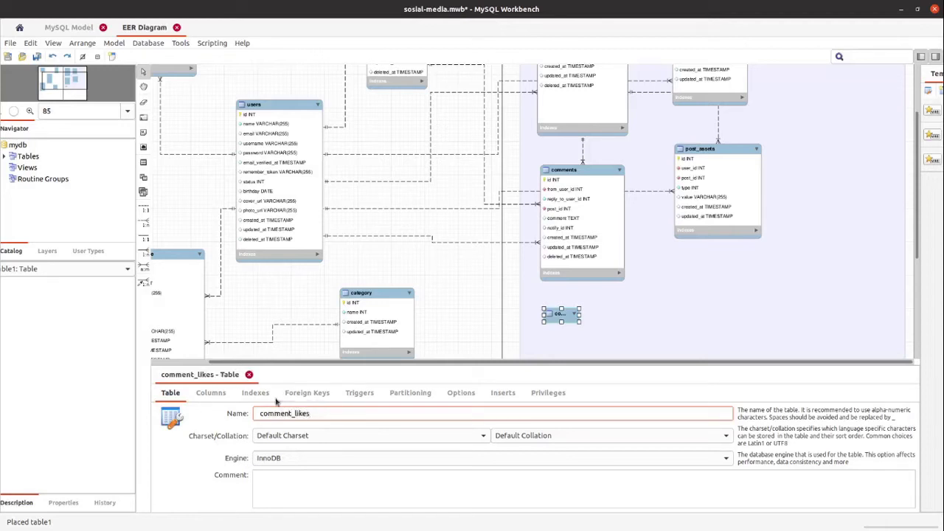
# Add an id column of type INT to comment_likes as a primary key, not null and auto-increment.
pyautogui.click(212, 393)
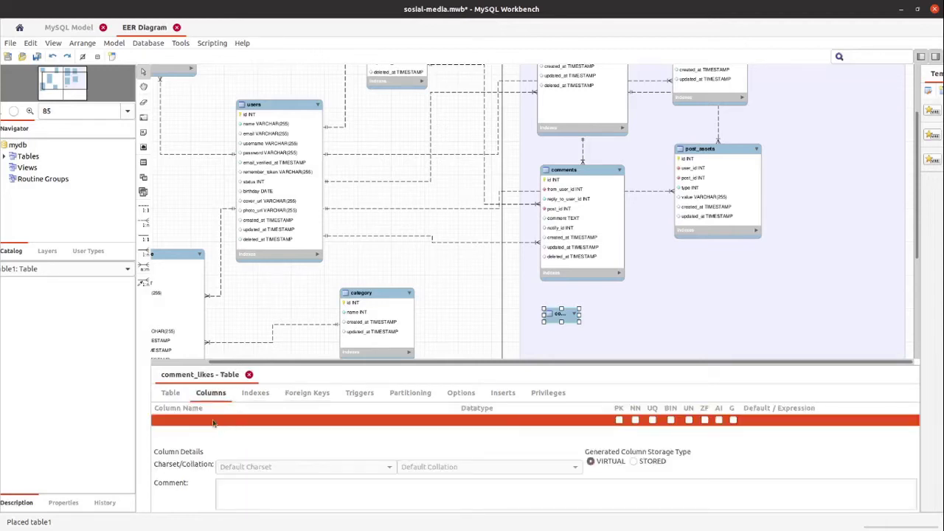
pyautogui.doubleClick(215, 420)
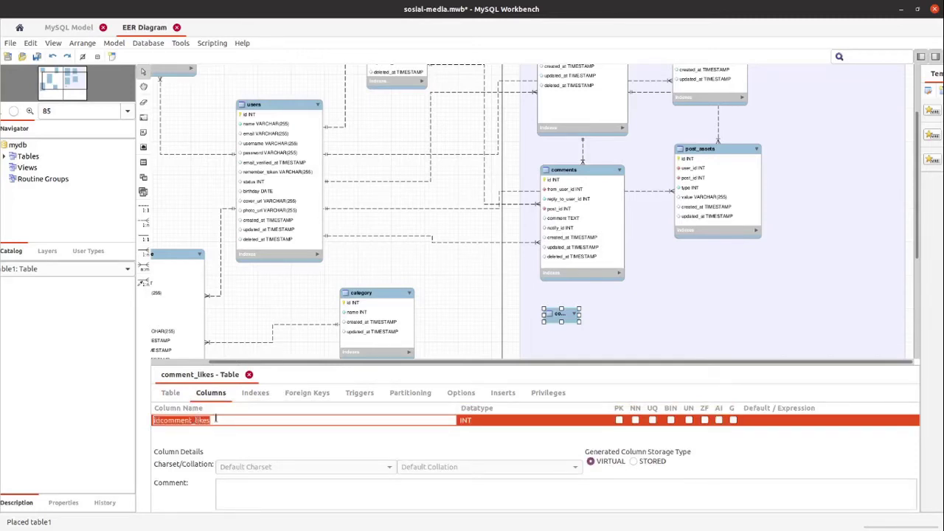
pyautogui.write('id')
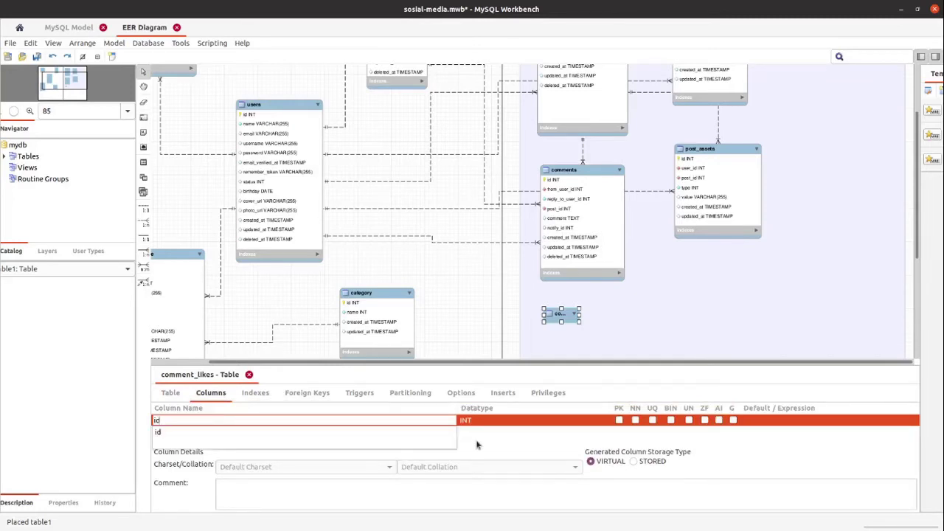
pyautogui.press('Return')
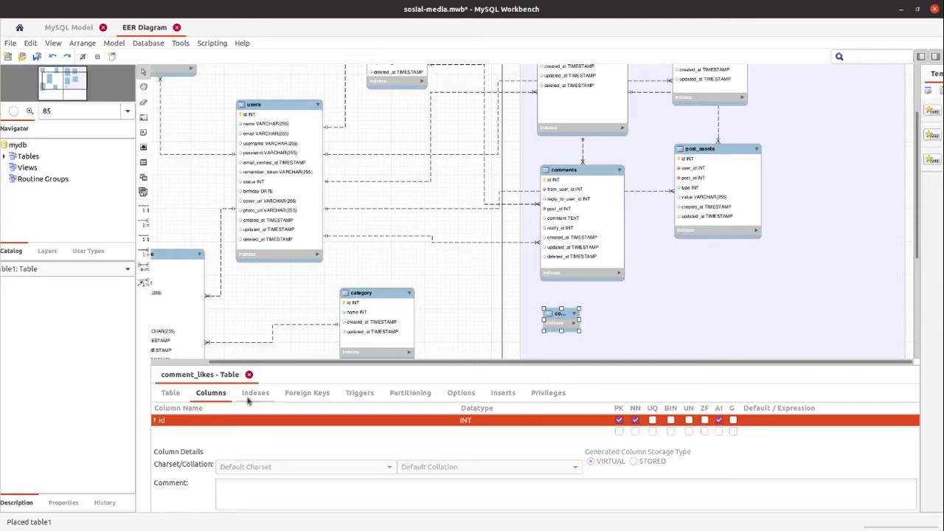
# Add a from_user_id column to comment_likes with datatype INT and make it not null.
pyautogui.doubleClick(184, 432)
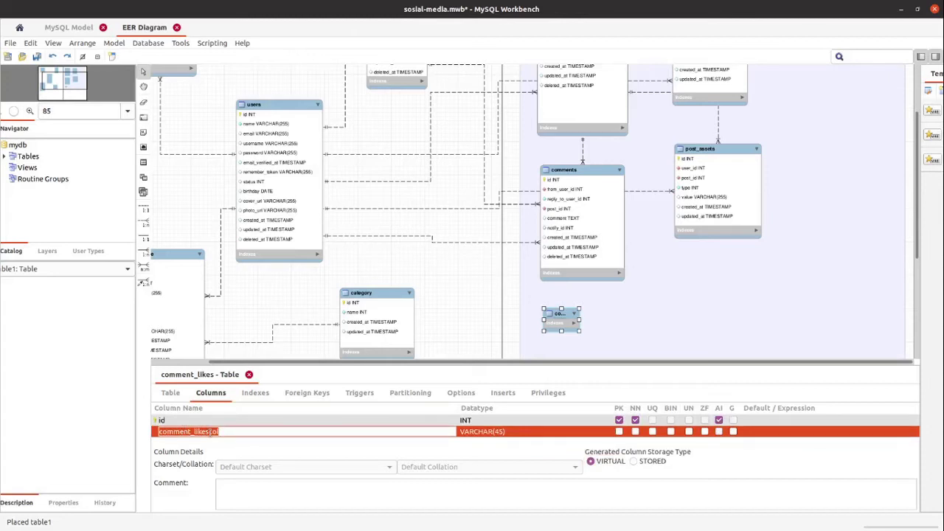
pyautogui.write('from_user_id')
pyautogui.press('Return')
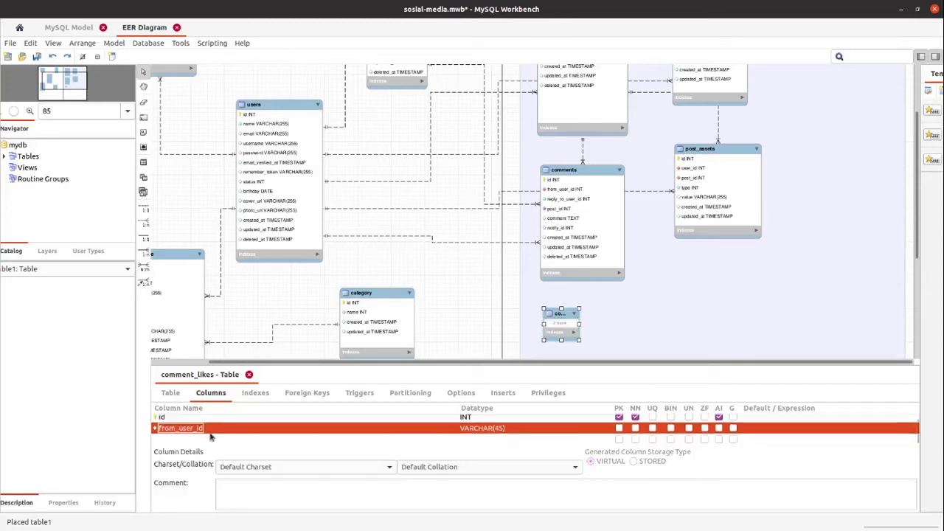
pyautogui.doubleClick(486, 430)
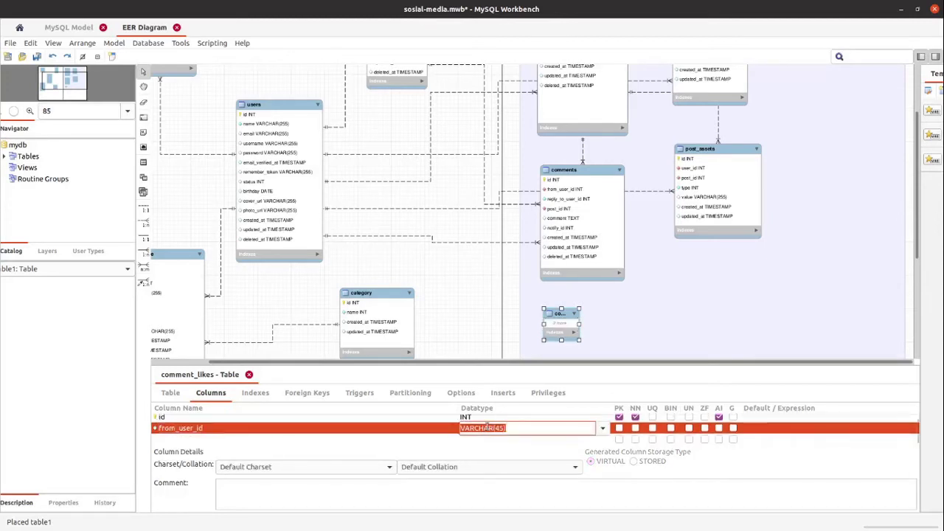
pyautogui.write('INT')
pyautogui.press('Return')
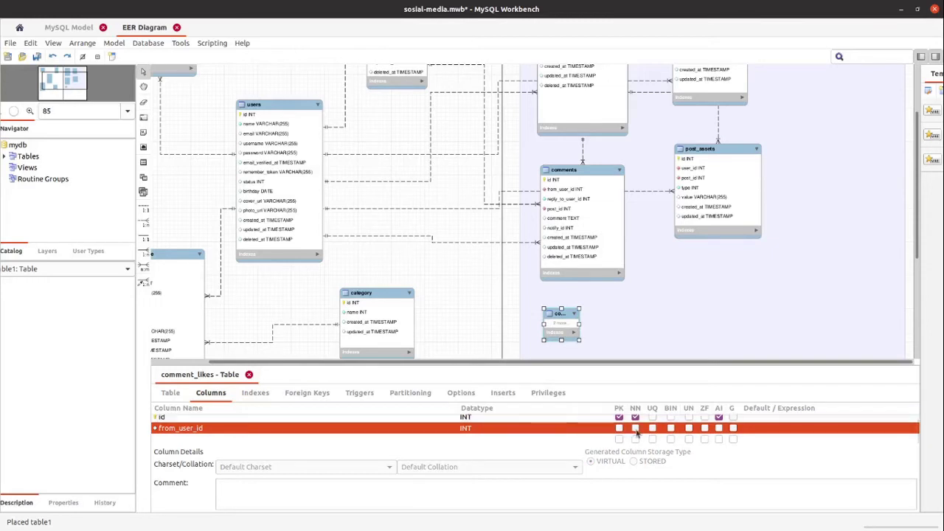
# Add a to_user_id column to comment_likes with datatype INT and make it not null.
pyautogui.click(190, 439)
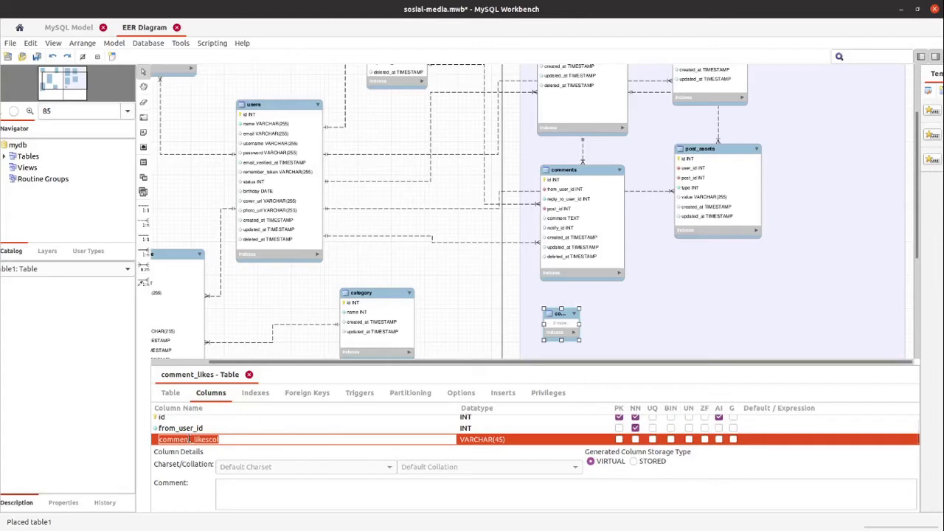
pyautogui.write('to_user_id')
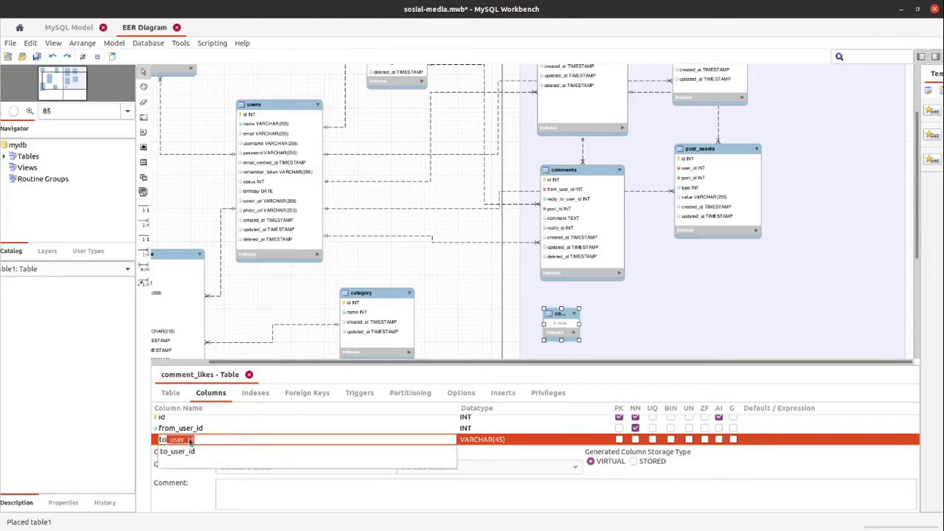
pyautogui.press('Return')
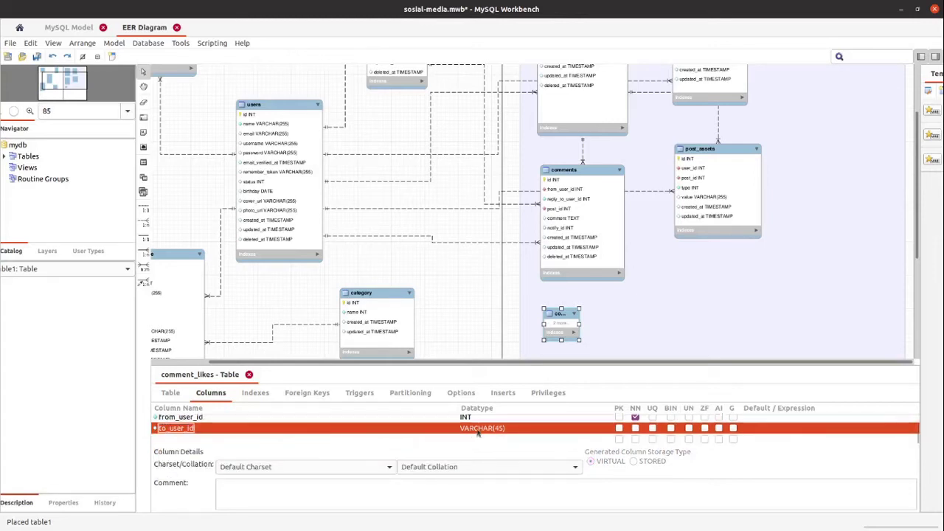
pyautogui.click(482, 428)
pyautogui.write('INT')
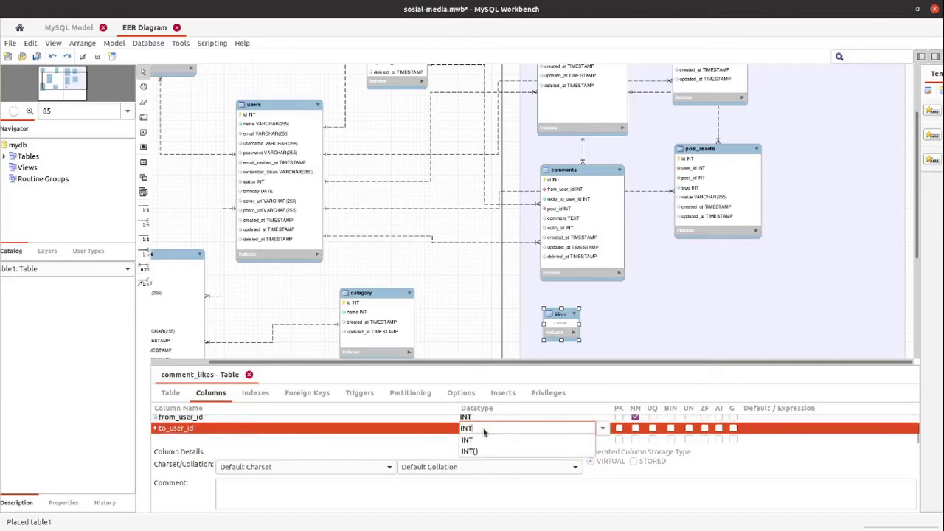
pyautogui.press('Return')
pyautogui.press('Return')
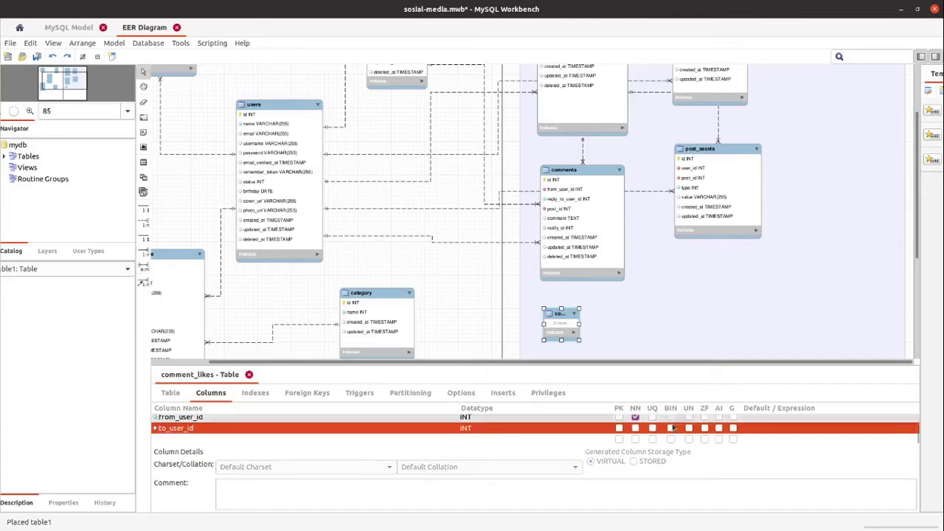
pyautogui.click(635, 428)
# Add a post_id column to comment_likes with datatype INT and make it not null.
pyautogui.click(188, 440)
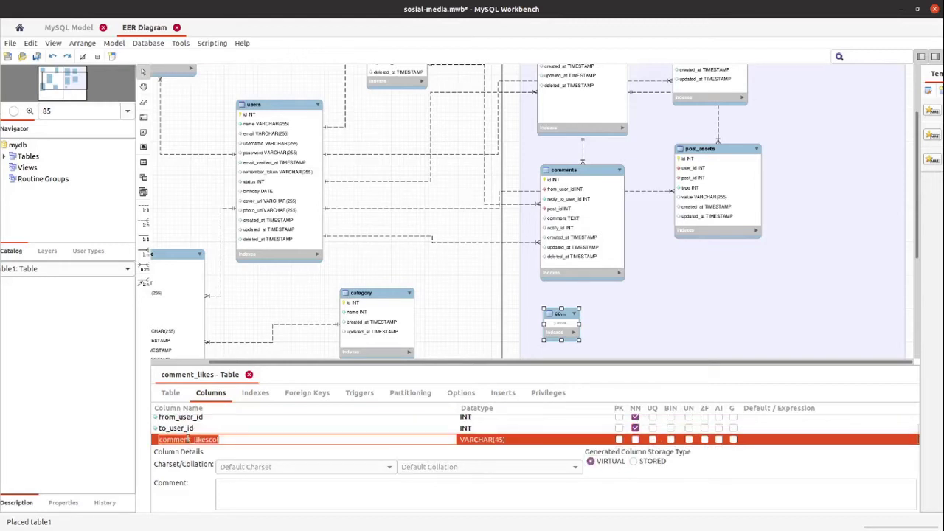
pyautogui.write('post')
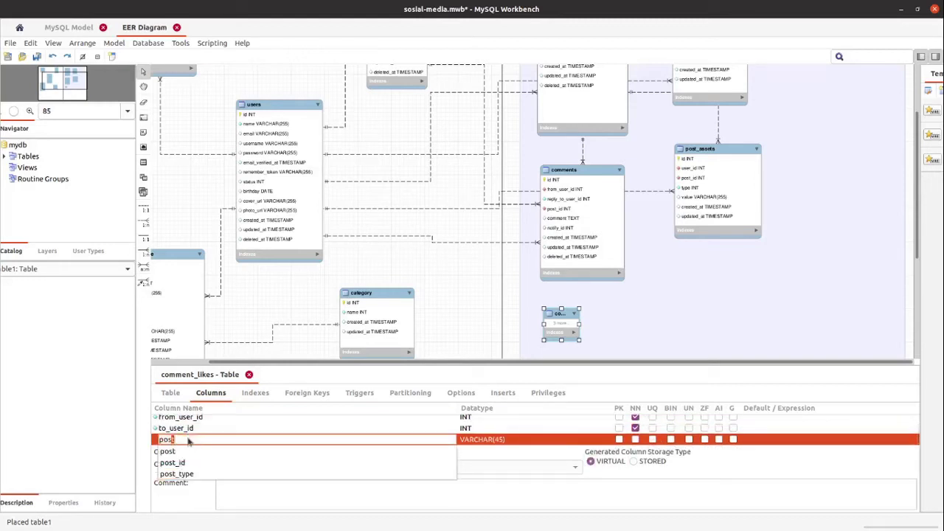
pyautogui.write('_id')
pyautogui.press('Return')
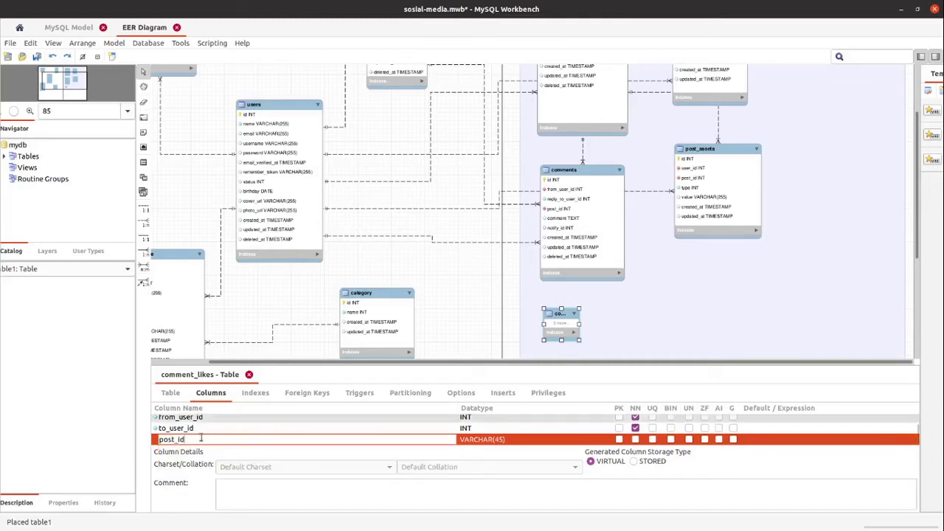
pyautogui.click(489, 445)
pyautogui.click(486, 428)
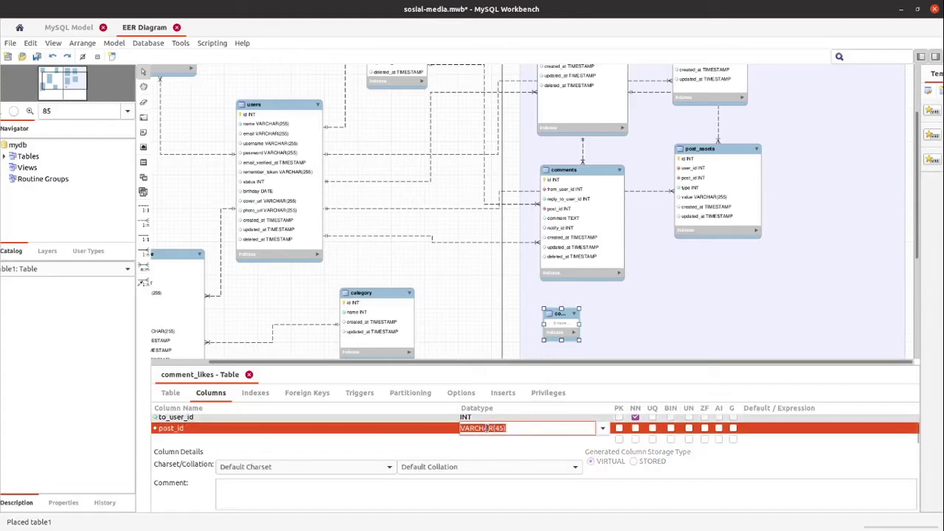
pyautogui.write('INT')
pyautogui.press('Return')
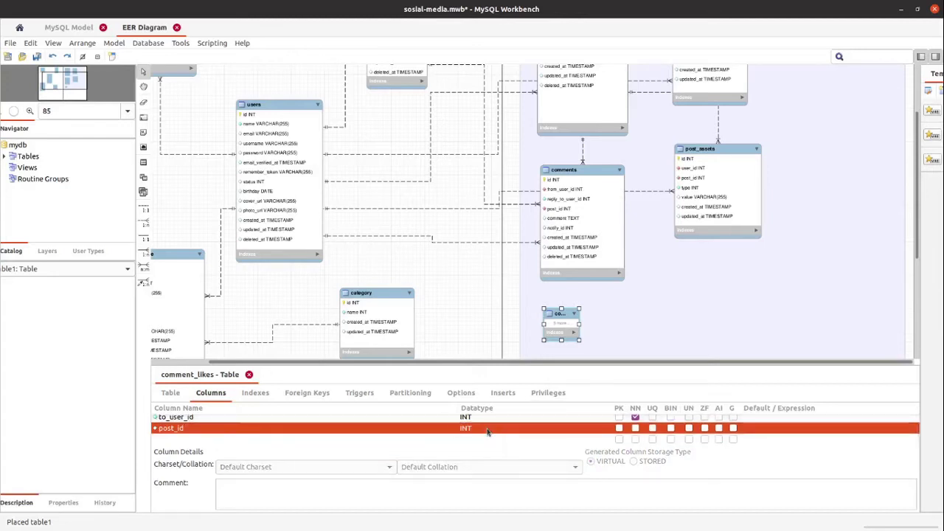
pyautogui.click(636, 427)
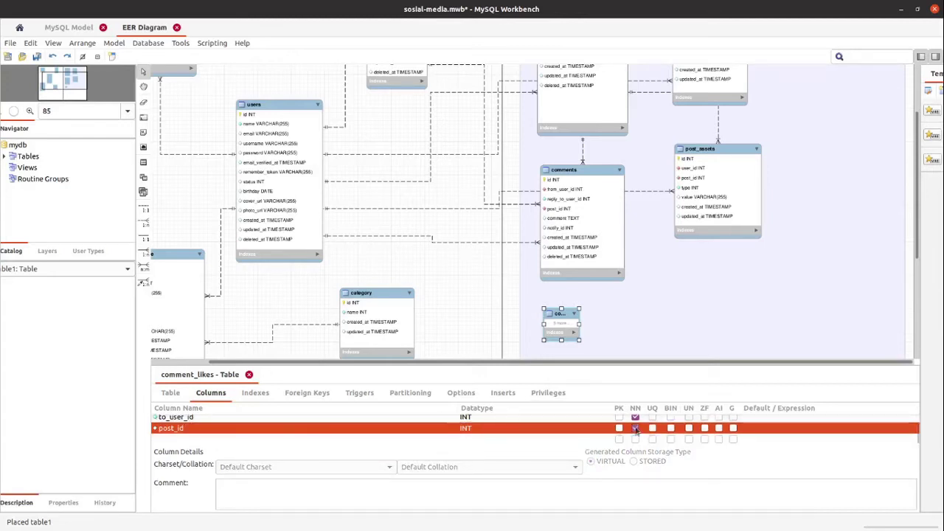
# Add a notify_id column to comment_likes with datatype INT and make it not null.
pyautogui.click(181, 440)
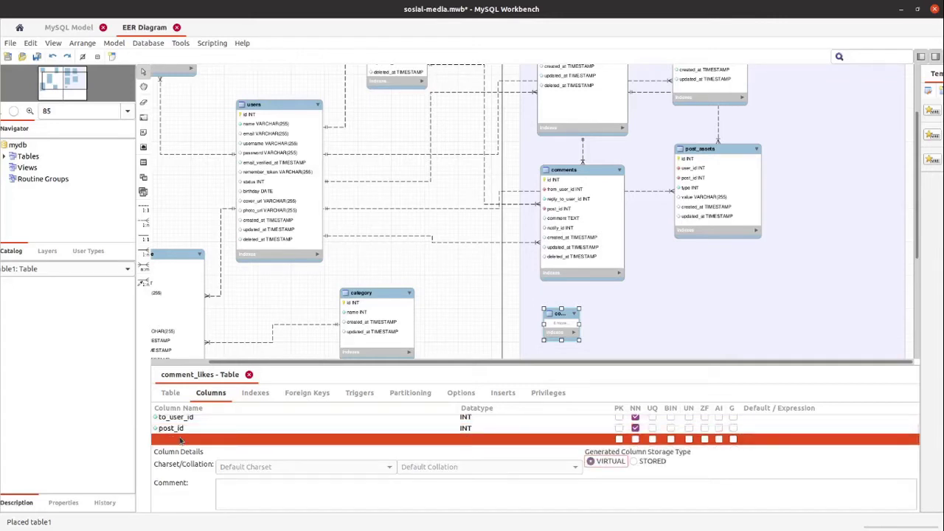
pyautogui.click(197, 440)
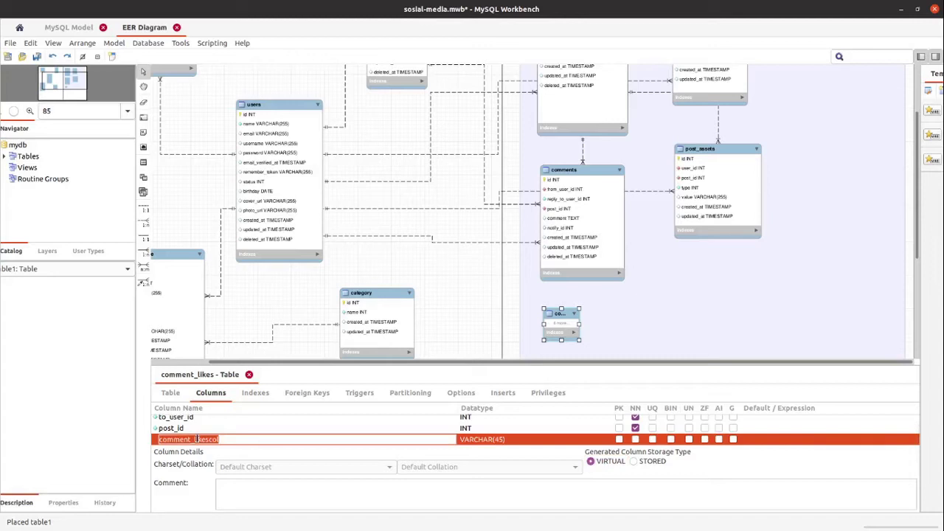
pyautogui.write('notify_id')
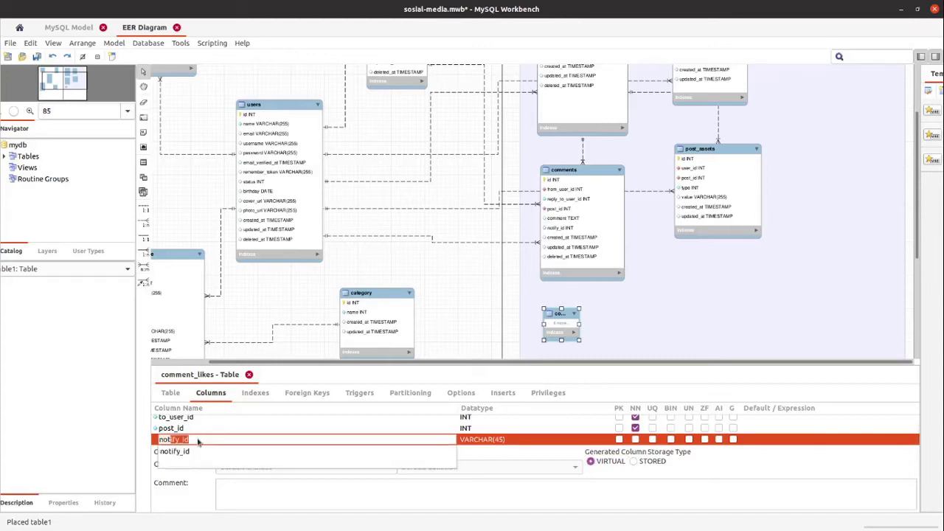
pyautogui.press('Return')
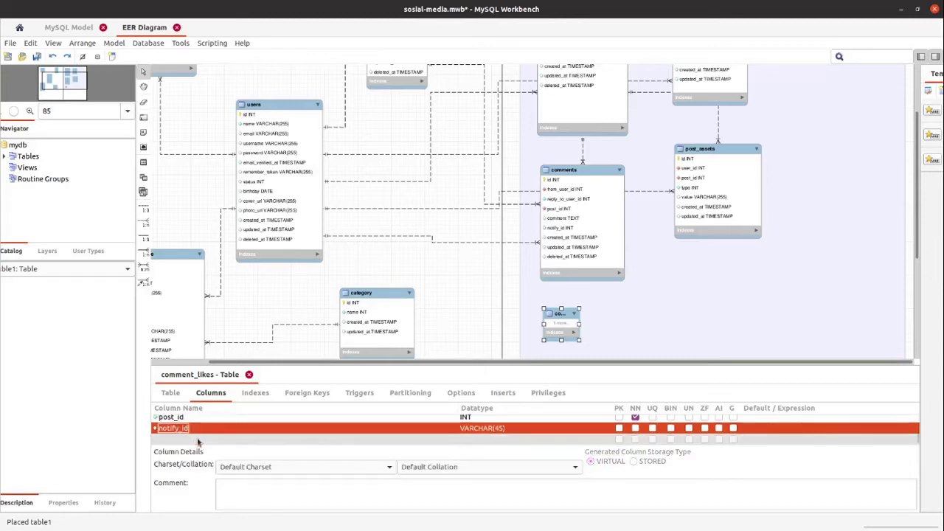
pyautogui.click(501, 428)
pyautogui.write('INT')
pyautogui.press('Return')
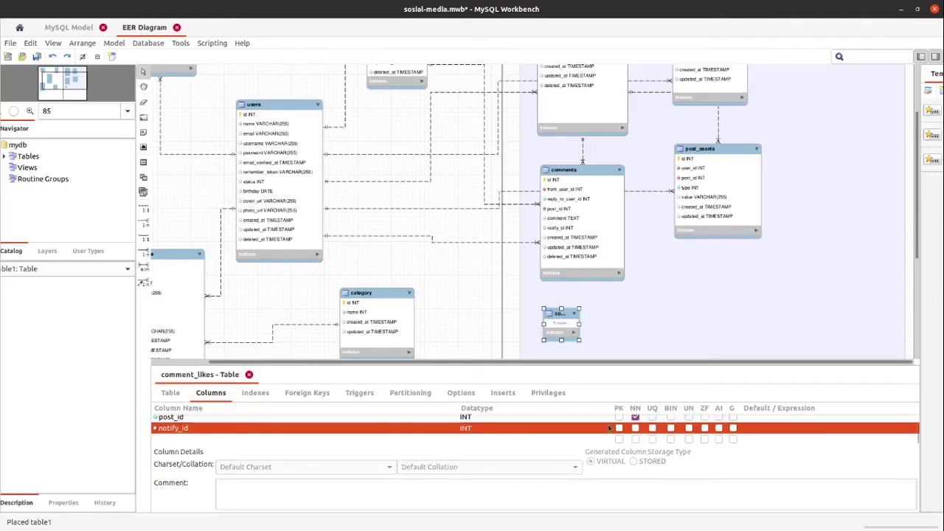
pyautogui.click(635, 429)
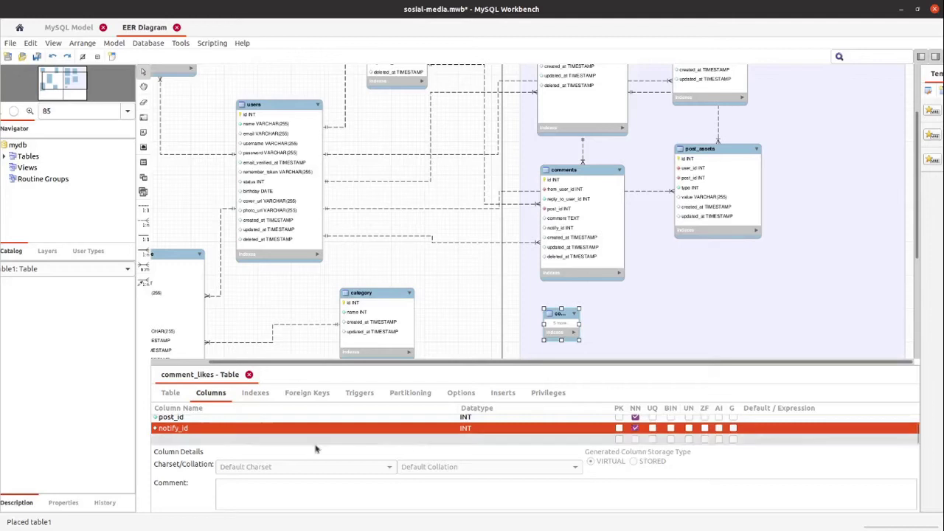
# Add created_at and updated_at columns after notify_id in the comment_likes table.
pyautogui.doubleClick(195, 440)
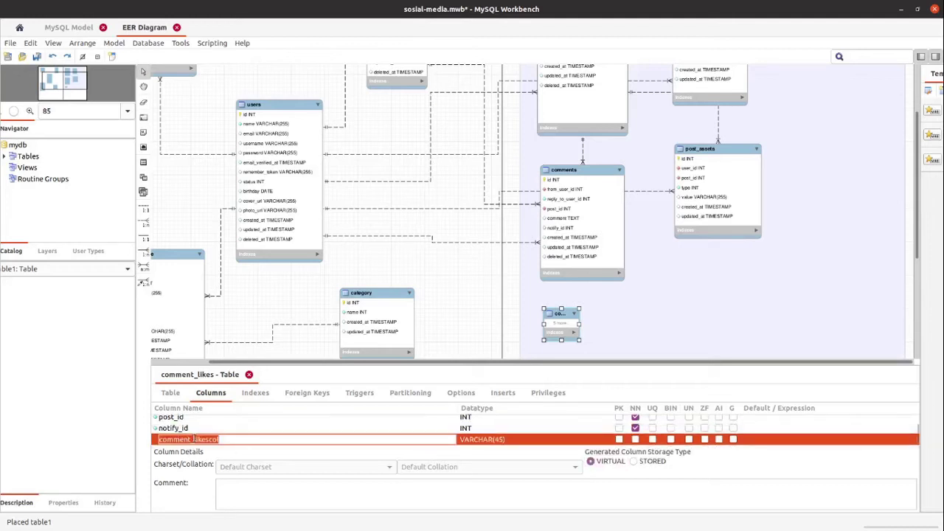
pyautogui.write('crea')
pyautogui.press('Return')
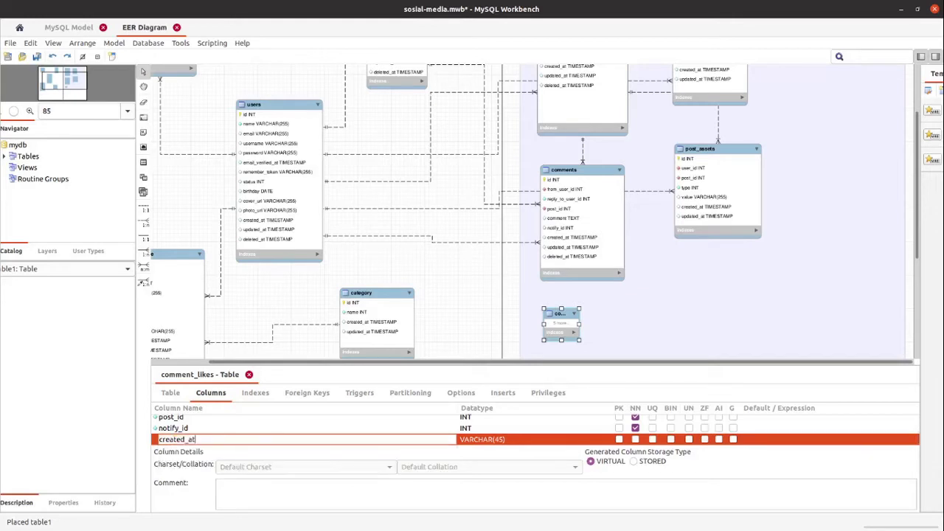
pyautogui.doubleClick(195, 440)
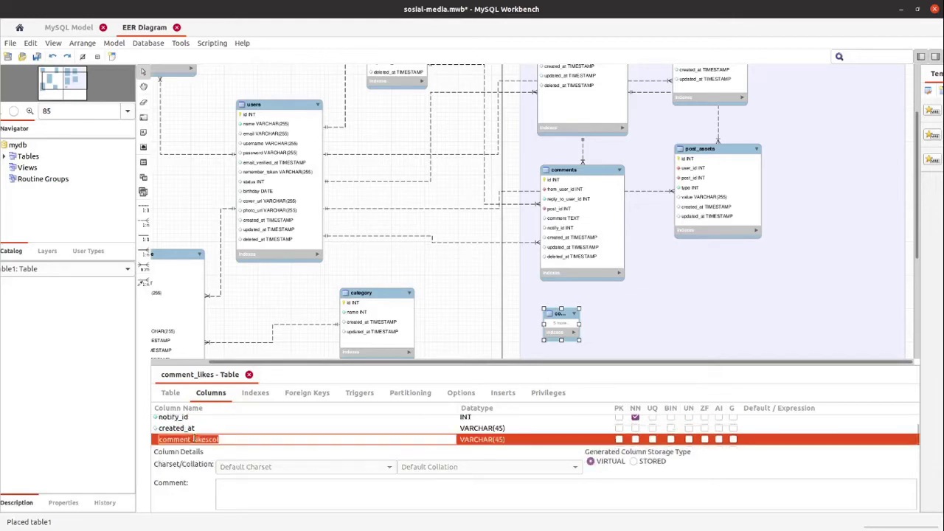
pyautogui.write('updated_at')
pyautogui.press('Return')
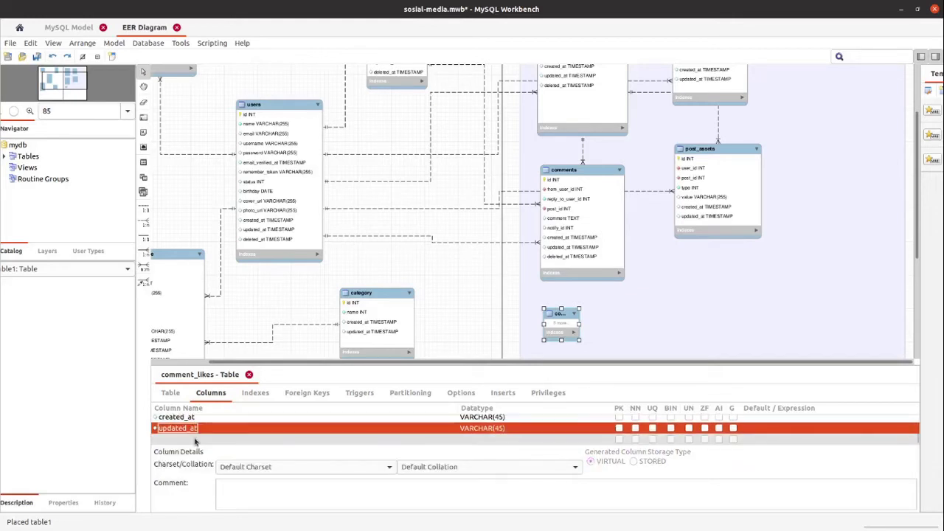
# Set the datatype of both the created_at and updated_at columns in comment_likes to TIMESTAMP.
pyautogui.click(501, 417)
pyautogui.click(501, 417)
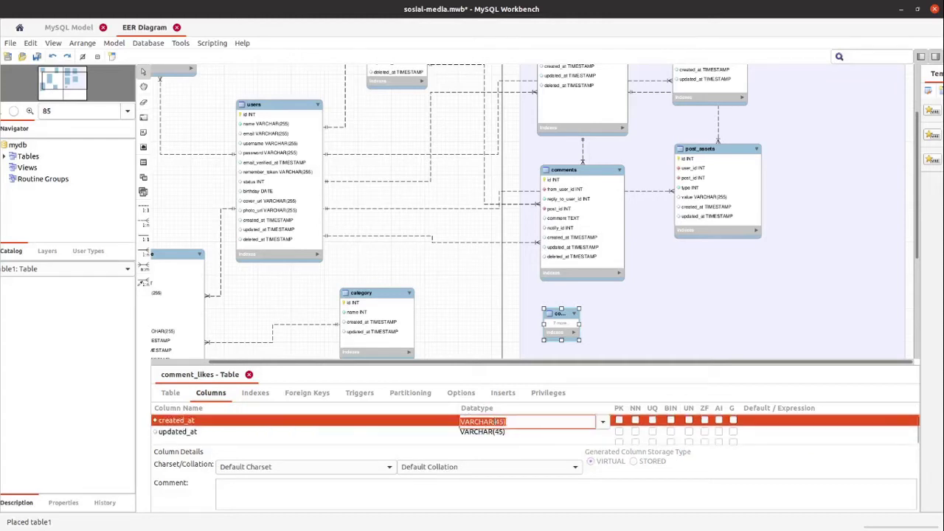
pyautogui.write('TIMESTAMP(')
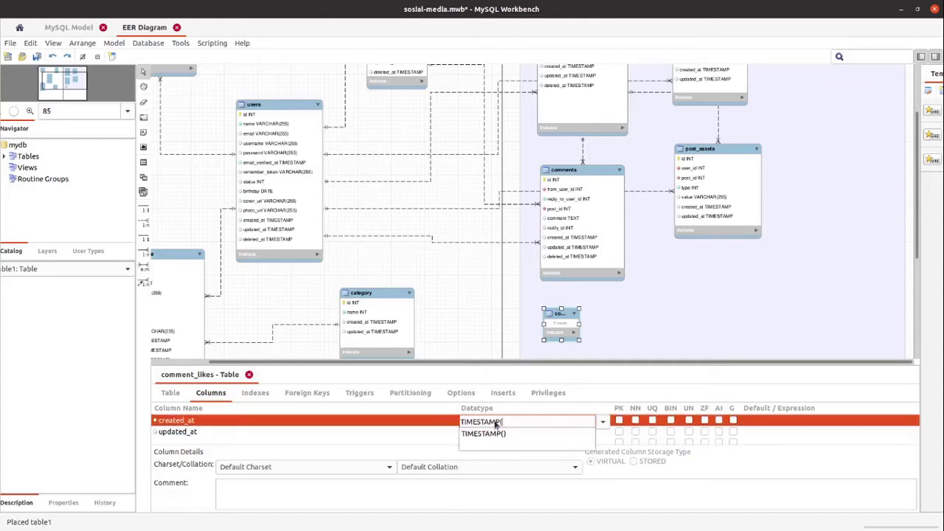
pyautogui.press('Return')
pyautogui.click(502, 431)
pyautogui.click(501, 432)
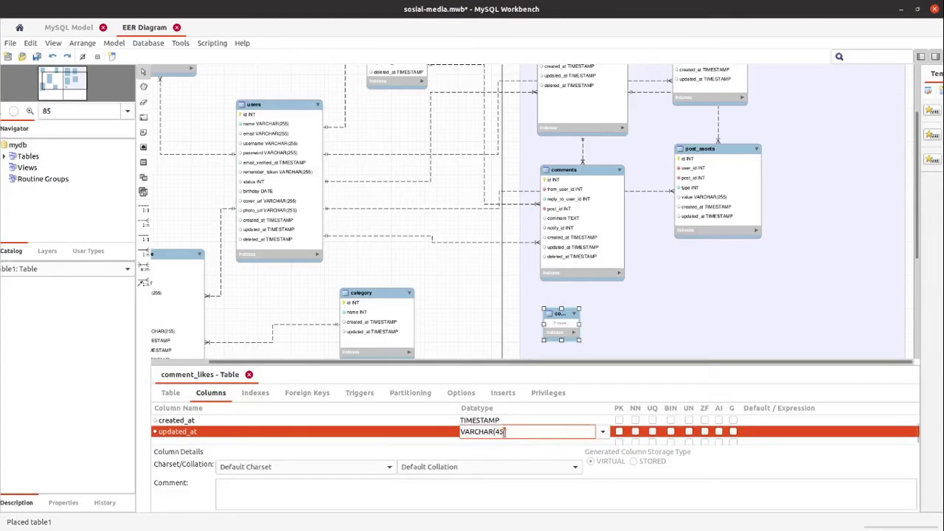
pyautogui.write('TIMESTAMP(')
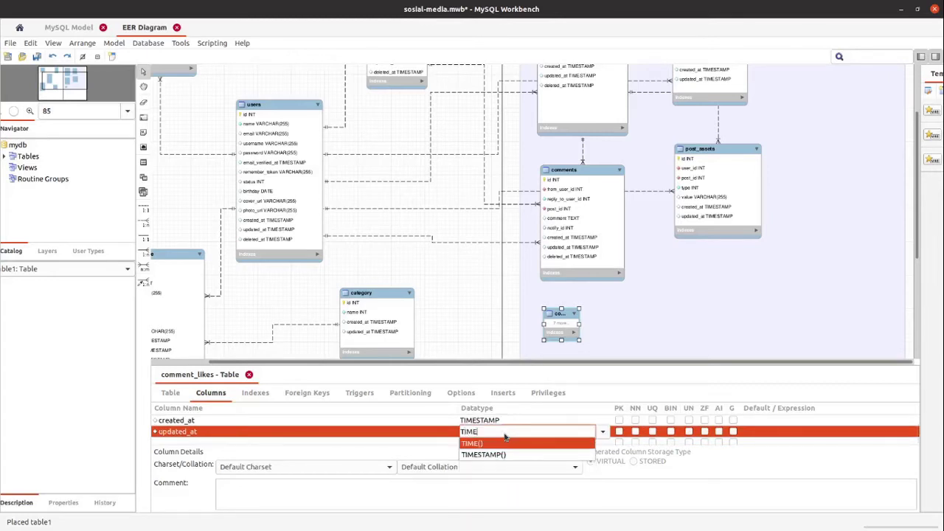
pyautogui.press('Return')
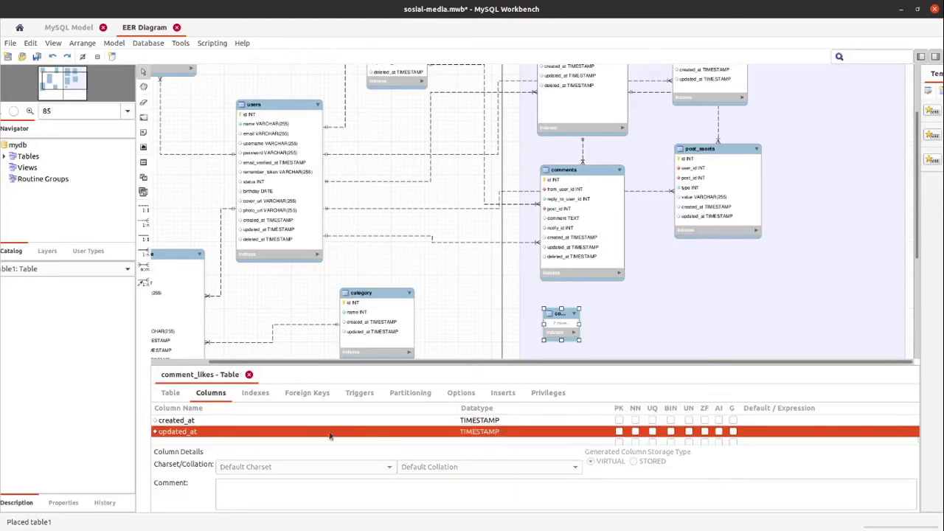
pyautogui.scroll(3, 308, 434)
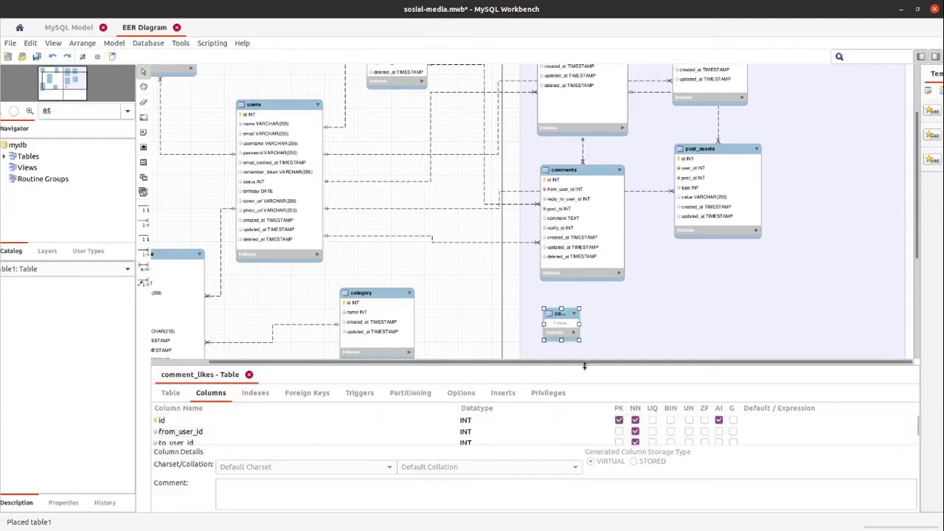
# Enlarge the comment_likes table below comments until all its columns fit, and extend the Posts layer downward to enclose it.
pyautogui.moveTo(586, 363); pyautogui.dragTo(587, 355)
pyautogui.moveTo(562, 317); pyautogui.dragTo(561, 306)
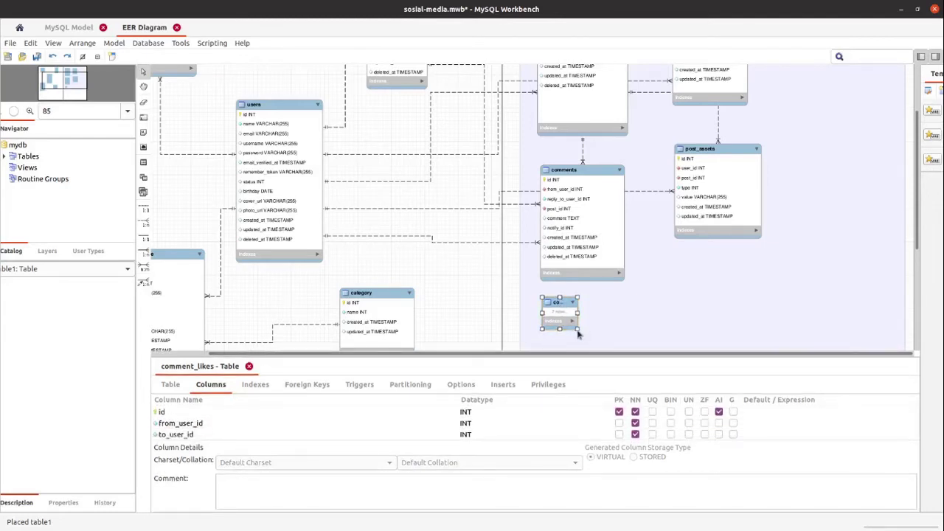
pyautogui.moveTo(578, 332); pyautogui.dragTo(622, 293)
pyautogui.click(679, 286)
pyautogui.moveTo(714, 295); pyautogui.dragTo(716, 337)
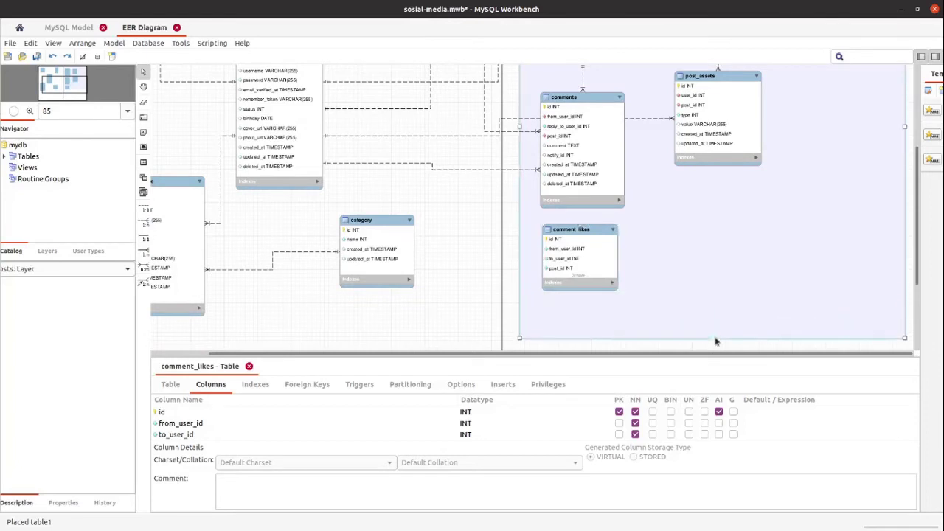
pyautogui.click(605, 276)
pyautogui.moveTo(618, 292); pyautogui.dragTo(637, 326)
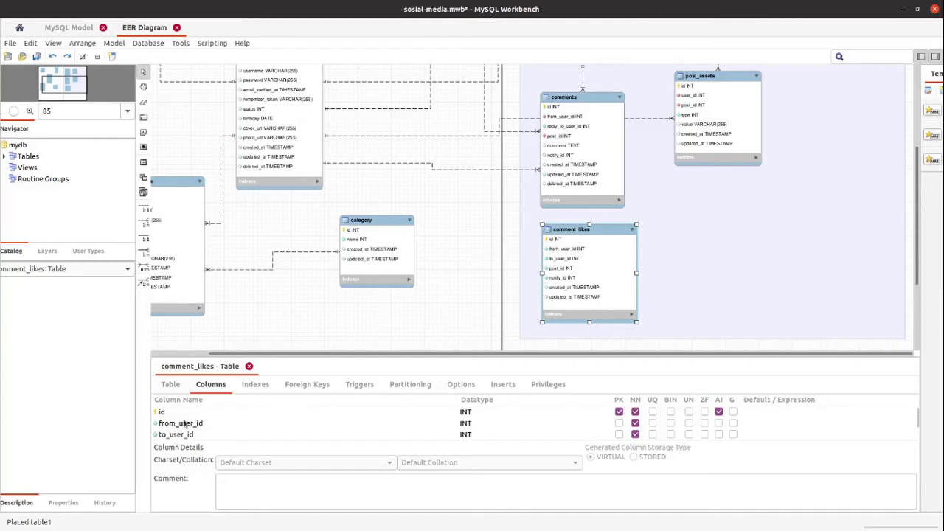
# Add a foreign key fk_comment_likes_users to comment_likes that references mydb.users and links from_user_id to id.
pyautogui.click(307, 385)
pyautogui.click(184, 411)
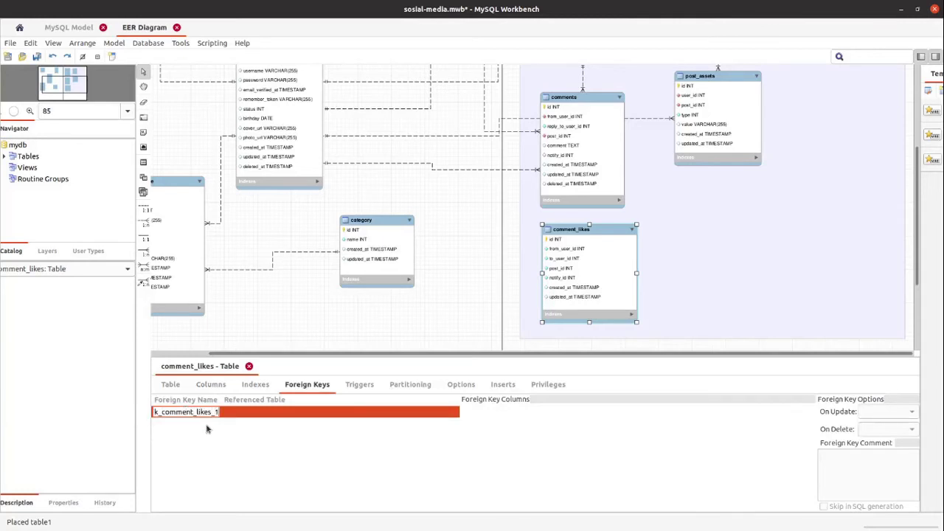
pyautogui.press('BackSpace')
pyautogui.write('users')
pyautogui.press('Return')
pyautogui.click(277, 415)
pyautogui.click(279, 415)
pyautogui.click(295, 418)
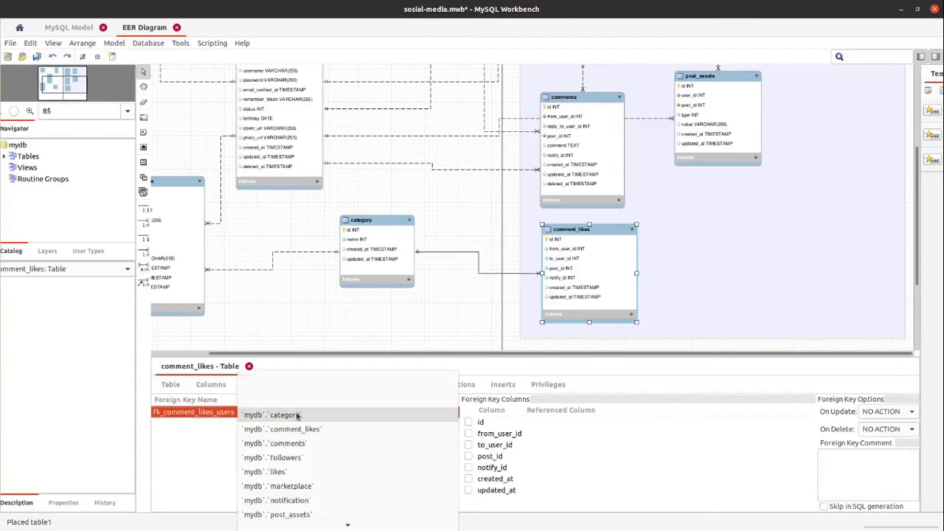
pyautogui.scroll(-3, 295, 483)
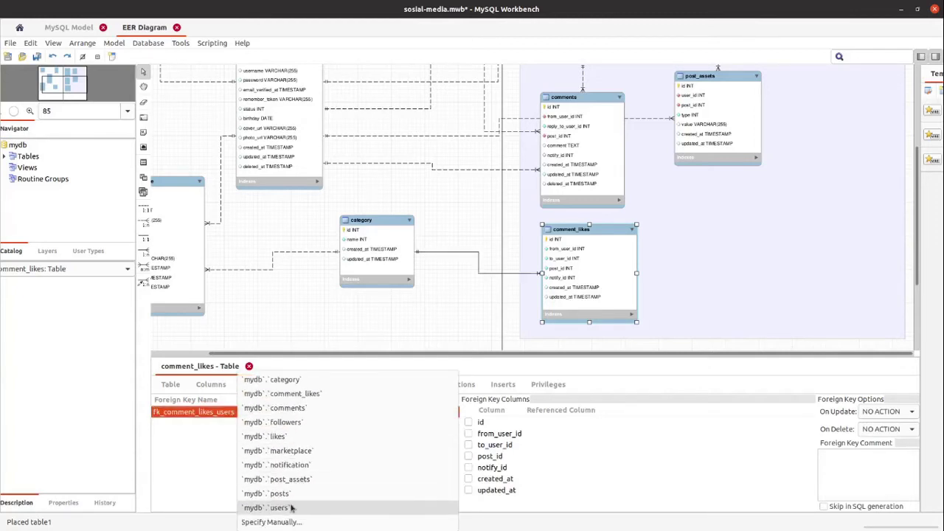
pyautogui.click(291, 507)
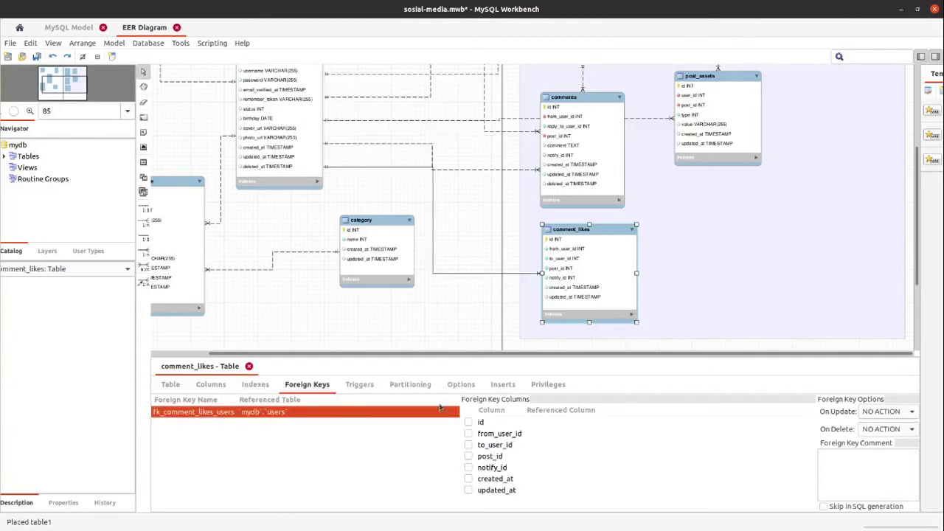
pyautogui.click(470, 435)
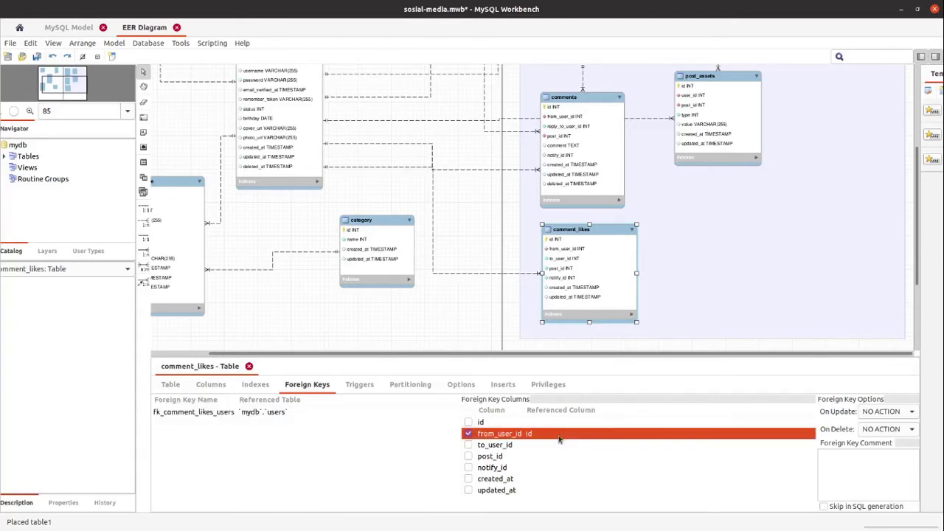
# Add a foreign key fk_comment_likes_posts to comment_likes that references mydb.posts and links post_id to id.
pyautogui.click(200, 423)
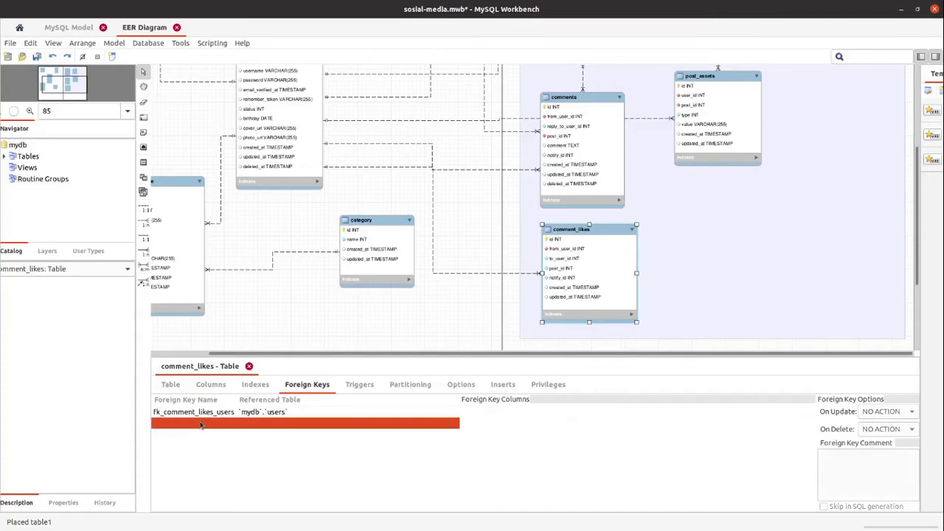
pyautogui.click(199, 423)
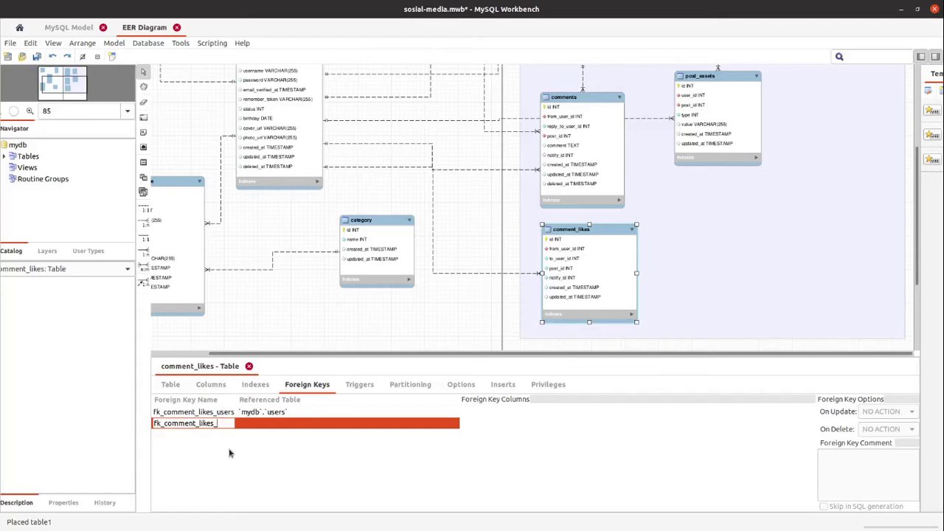
pyautogui.write('posts')
pyautogui.press('Return')
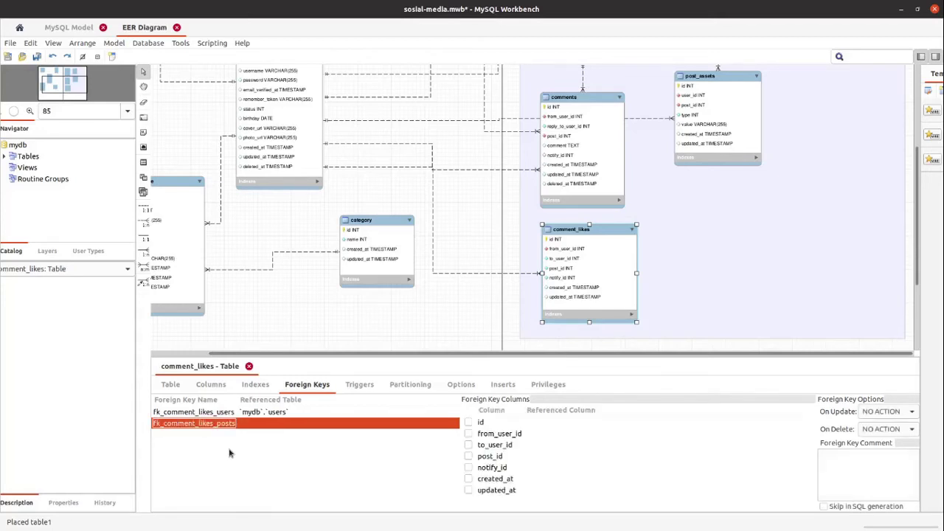
pyautogui.click(297, 425)
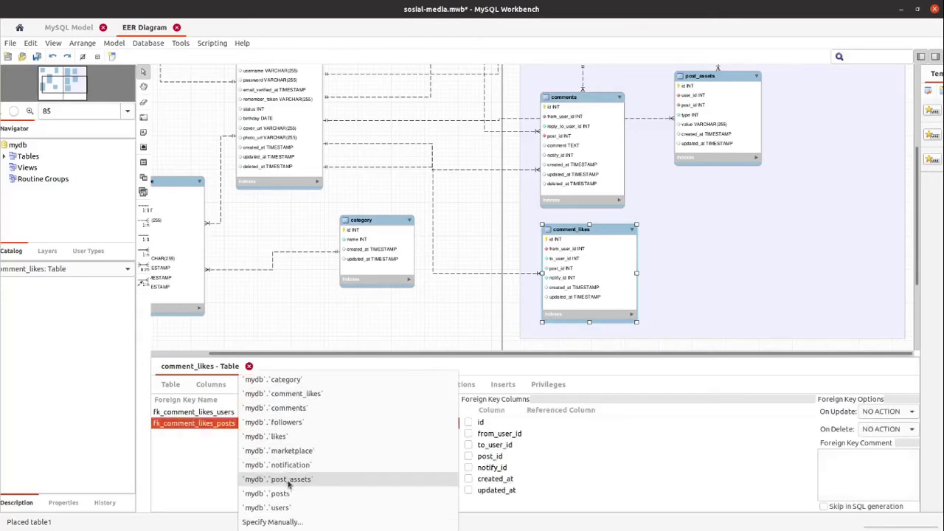
pyautogui.click(280, 494)
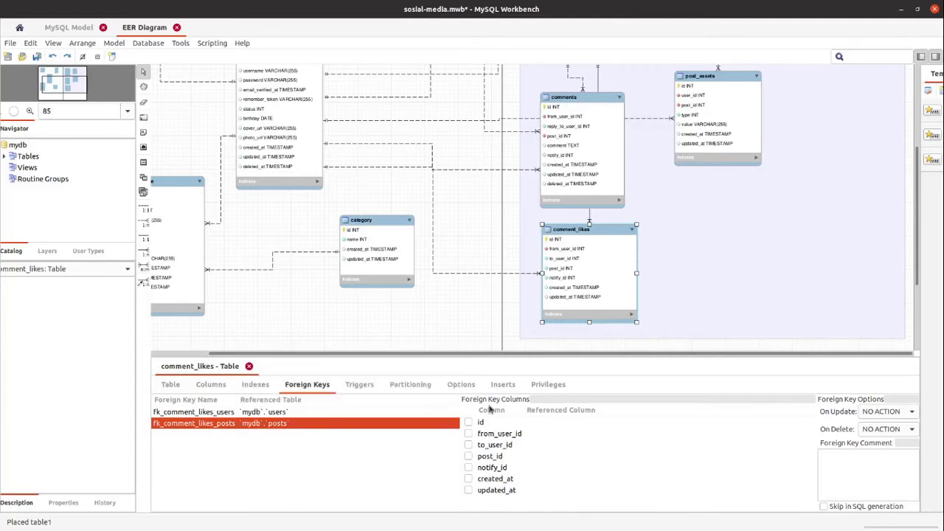
pyautogui.click(469, 456)
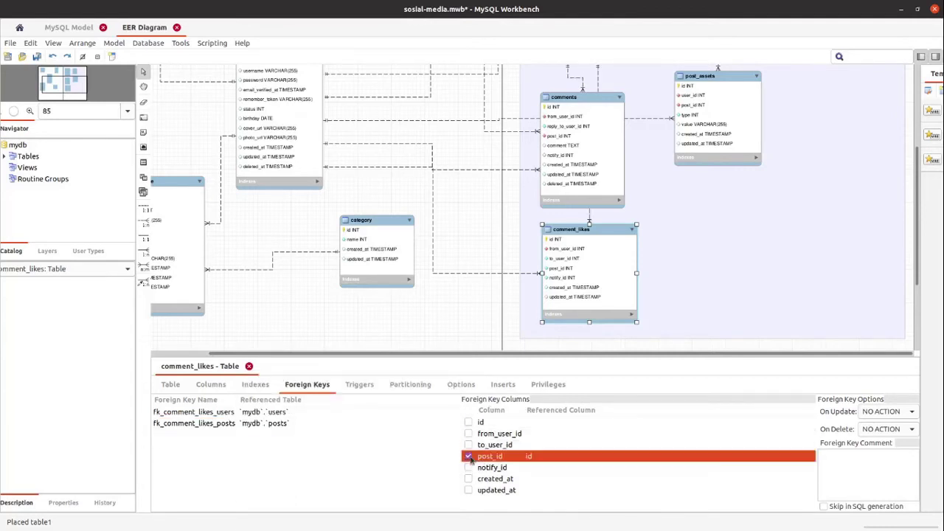
pyautogui.click(548, 456)
pyautogui.click(548, 458)
# Add a foreign key fk_comment_likes_notification to comment_likes that references mydb.notification and links notify_id to id.
pyautogui.click(189, 434)
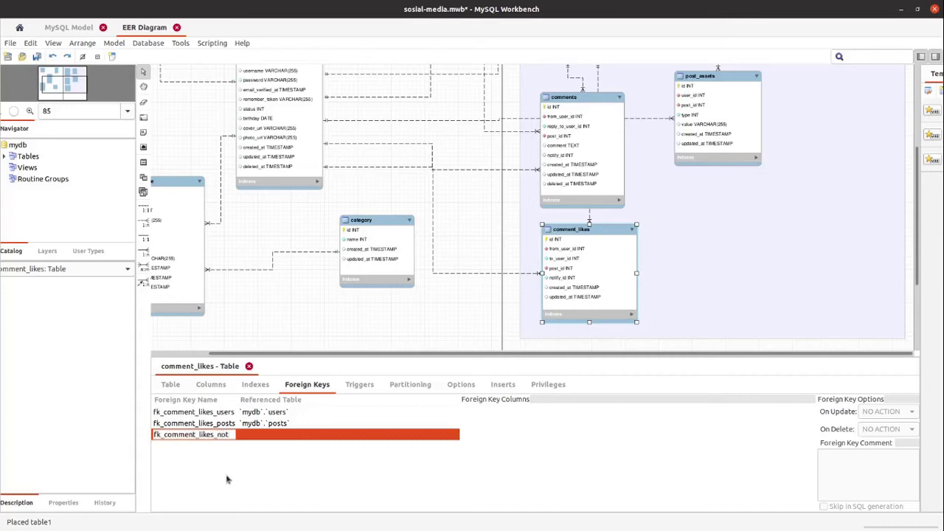
pyautogui.write('cation')
pyautogui.press('Return')
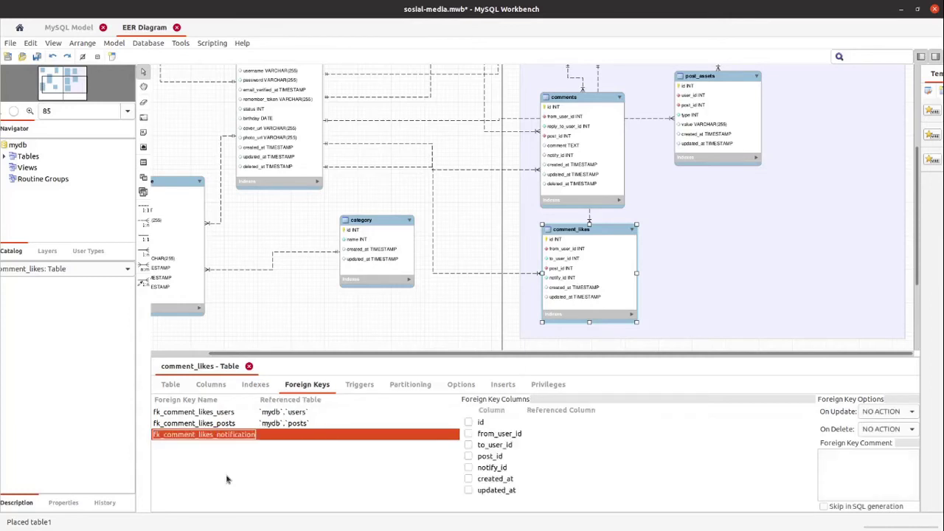
pyautogui.click(287, 435)
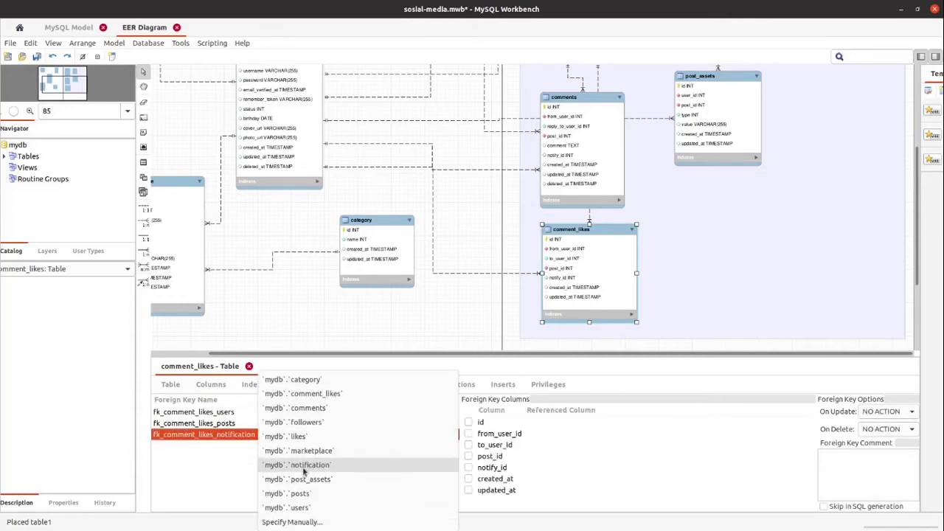
pyautogui.click(302, 471)
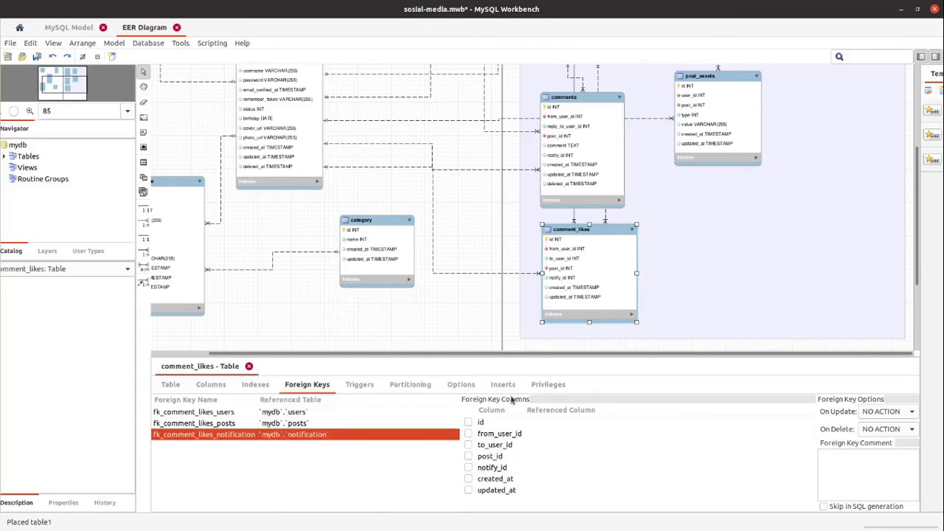
pyautogui.click(469, 467)
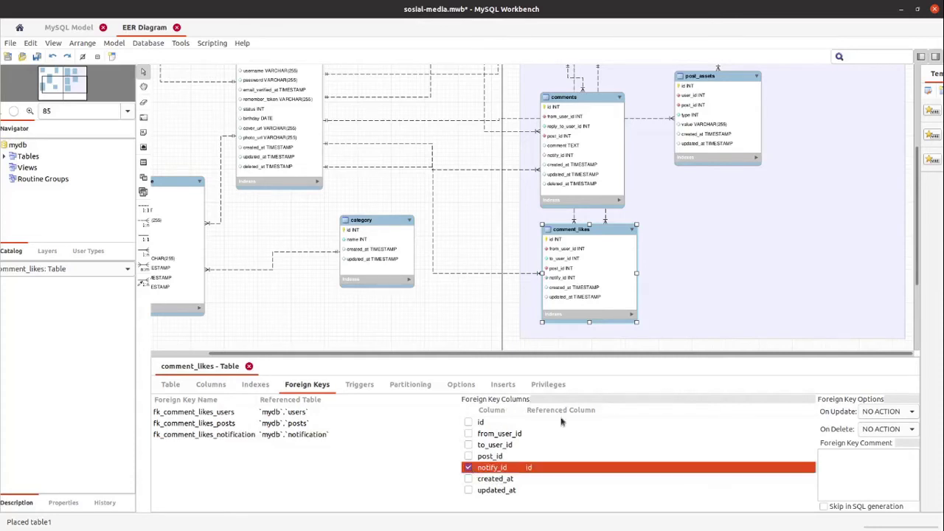
pyautogui.click(541, 473)
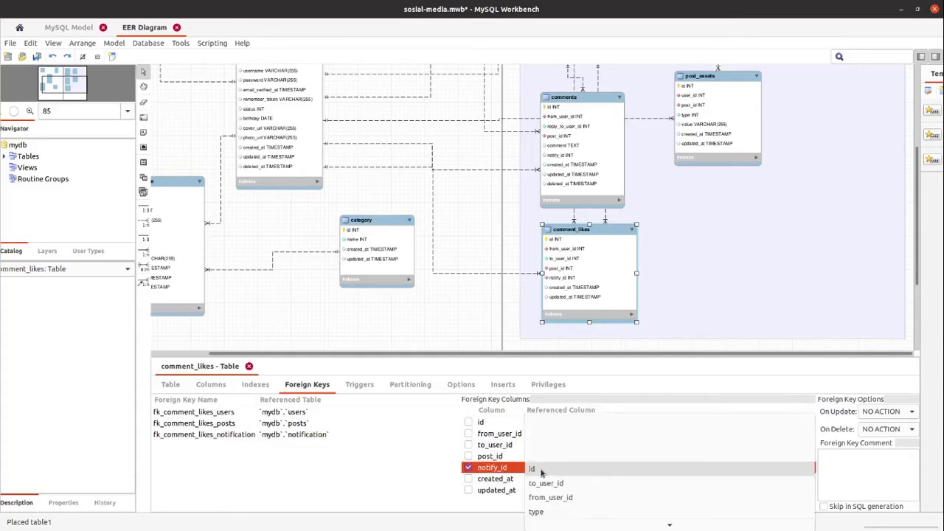
pyautogui.click(541, 471)
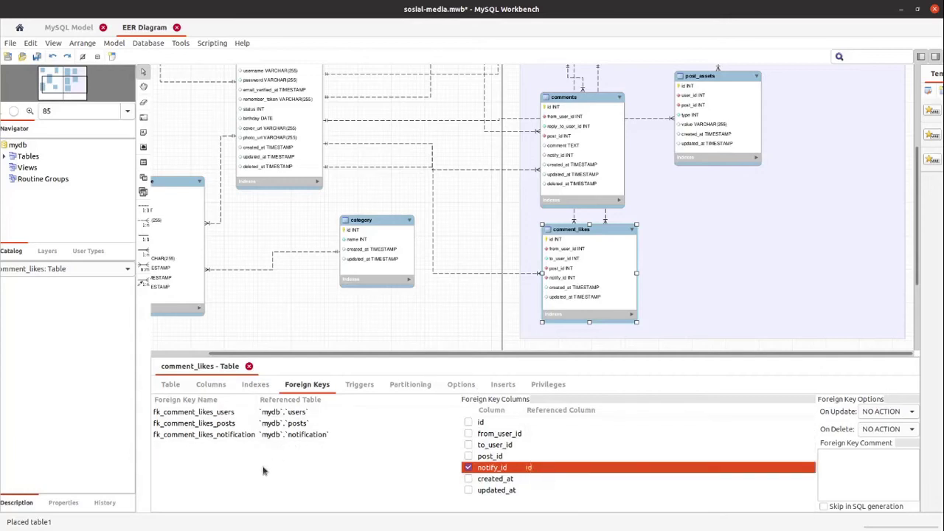
pyautogui.click(376, 447)
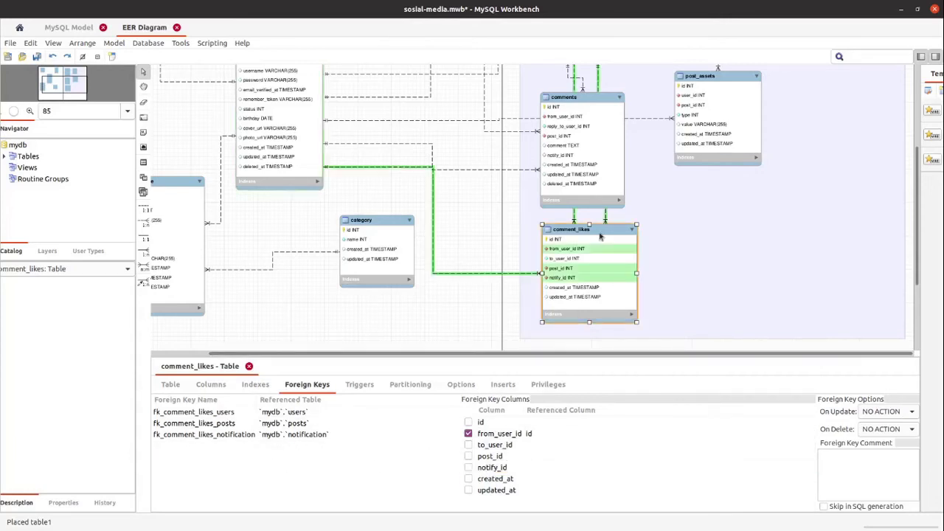
# Move the comment_likes table slightly lower, narrow it to match the comments table's width, and save the model.
pyautogui.moveTo(603, 231); pyautogui.dragTo(600, 247)
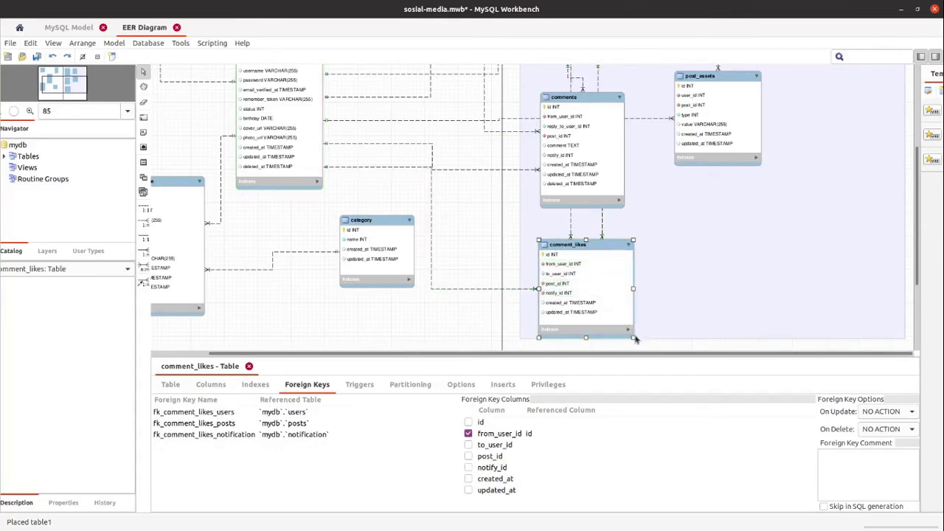
pyautogui.moveTo(635, 339); pyautogui.dragTo(624, 338)
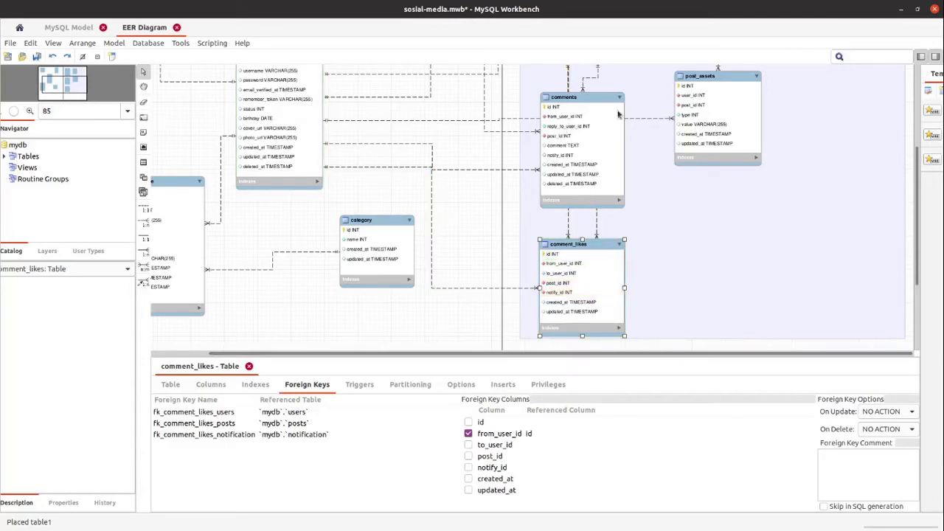
pyautogui.hotkey('ctrl', 's')
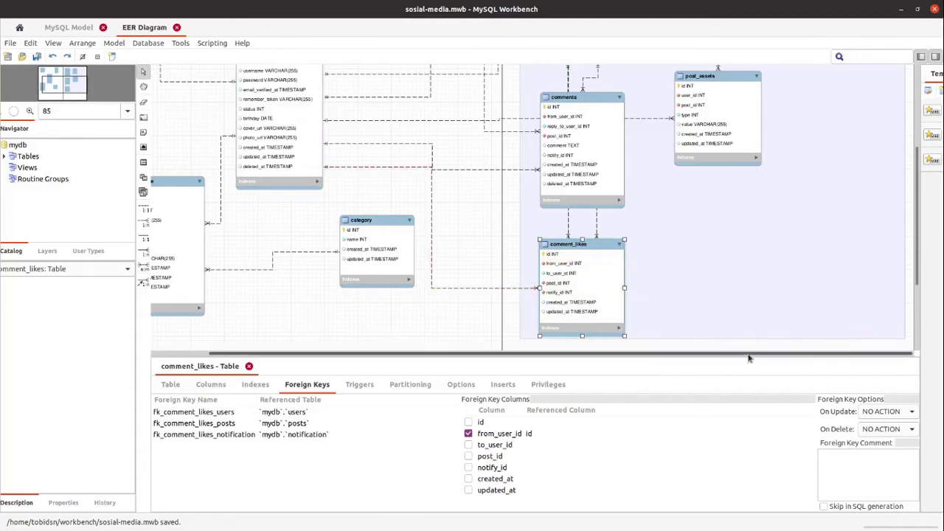
# Place a new table below post_assets in the Posts layer and name it master_type_report.
pyautogui.click(144, 162)
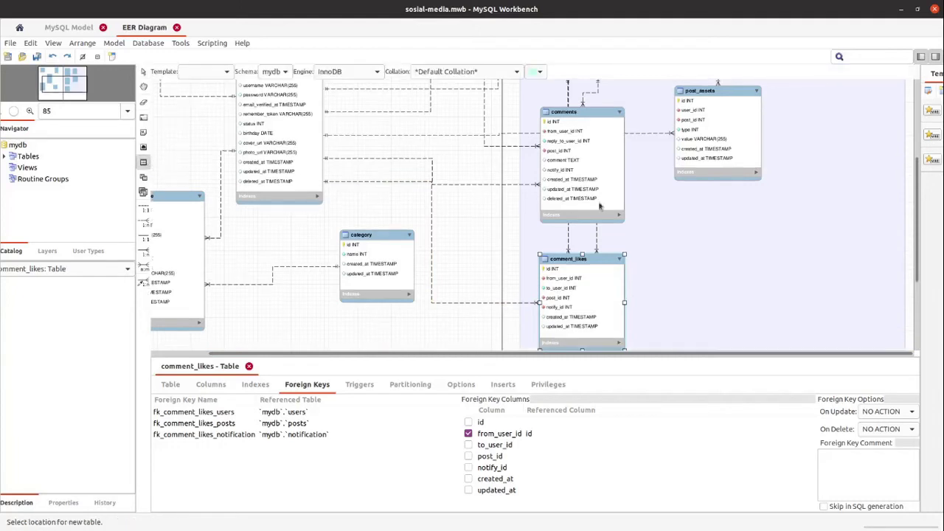
pyautogui.click(679, 218)
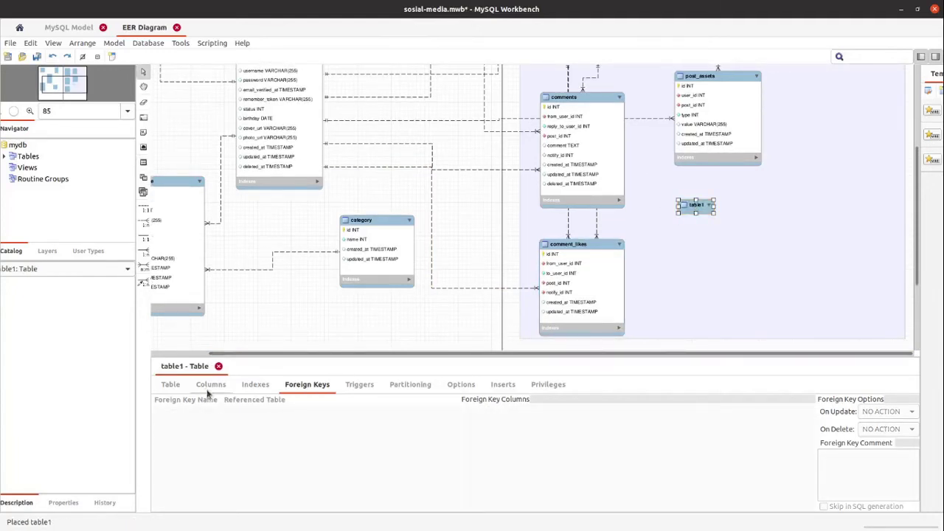
pyautogui.click(170, 385)
pyautogui.doubleClick(303, 405)
pyautogui.write('ma')
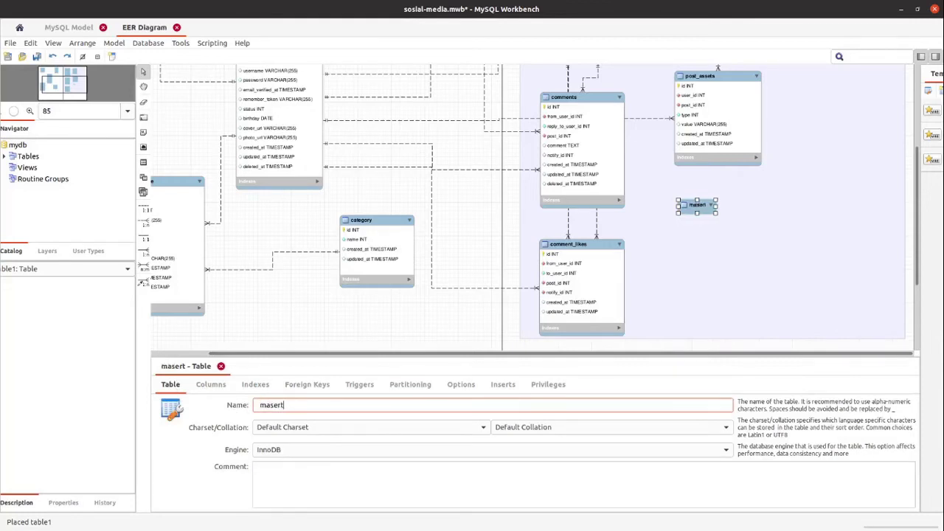
pyautogui.write('ster_type_report')
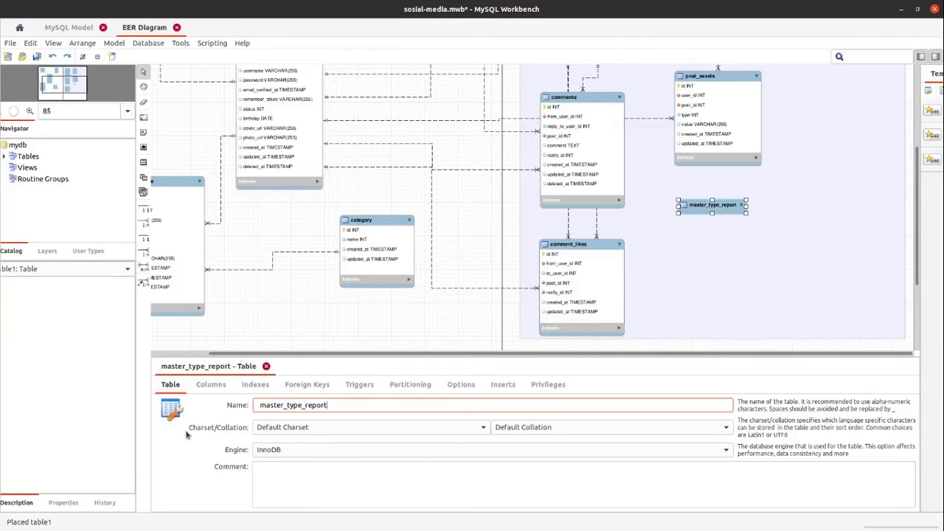
# Add an id column to master_type_report as an auto-incrementing, not-null INT primary key.
pyautogui.click(210, 385)
pyautogui.doubleClick(182, 413)
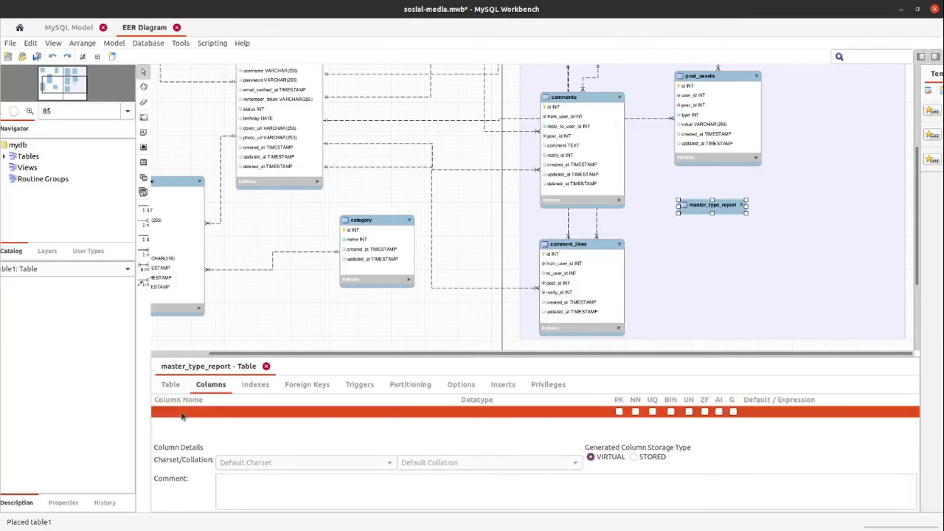
pyautogui.write('id')
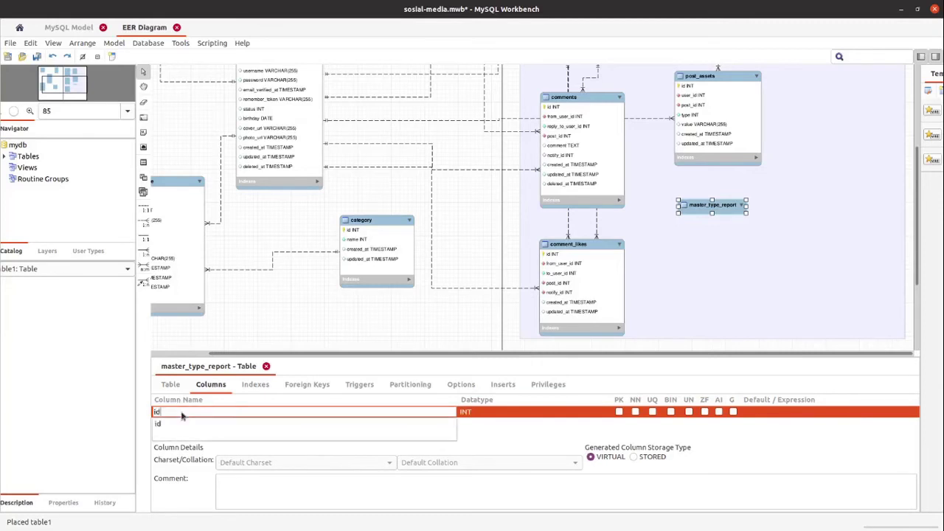
pyautogui.press('Return')
pyautogui.click(720, 412)
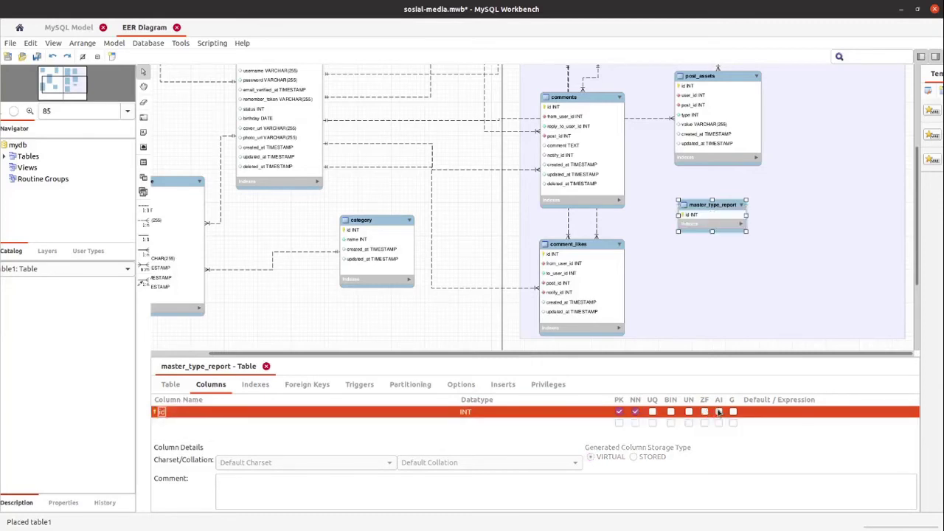
# Add a name column after id in the master_type_report table.
pyautogui.doubleClick(225, 424)
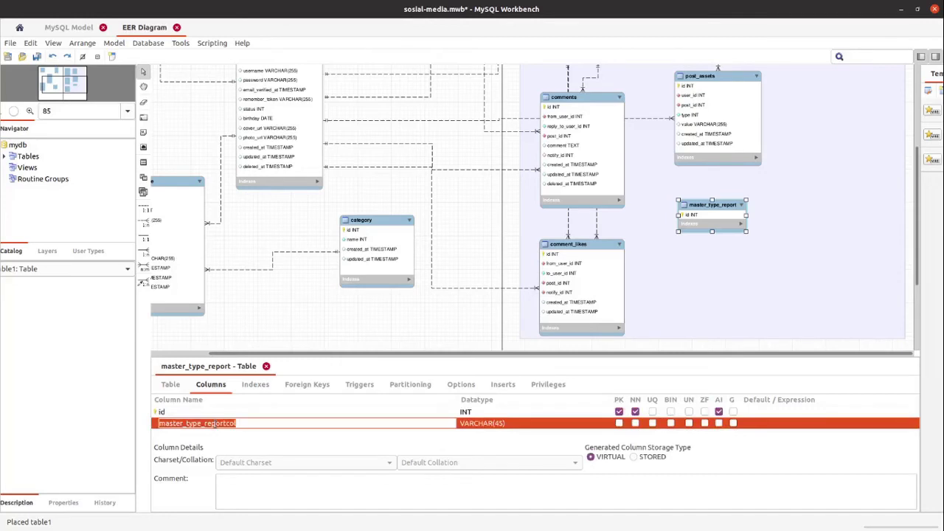
pyautogui.write('name')
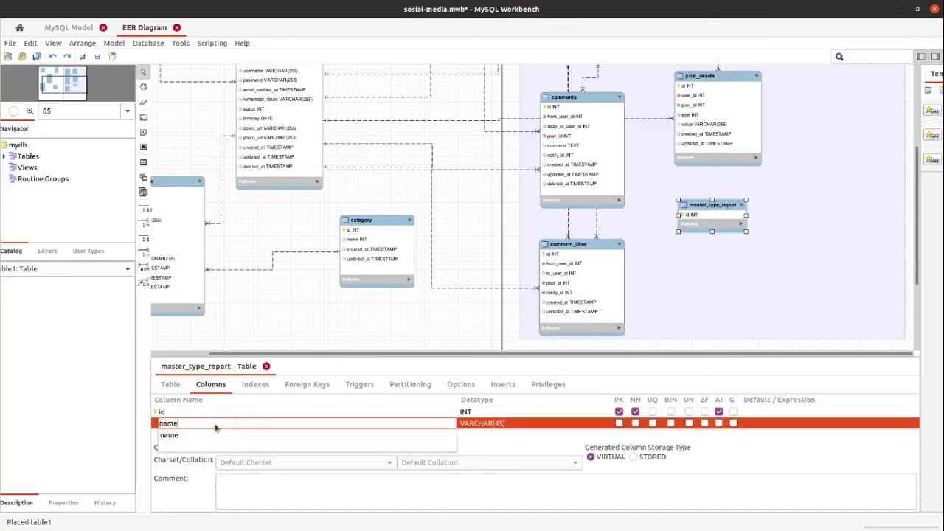
pyautogui.press('Return')
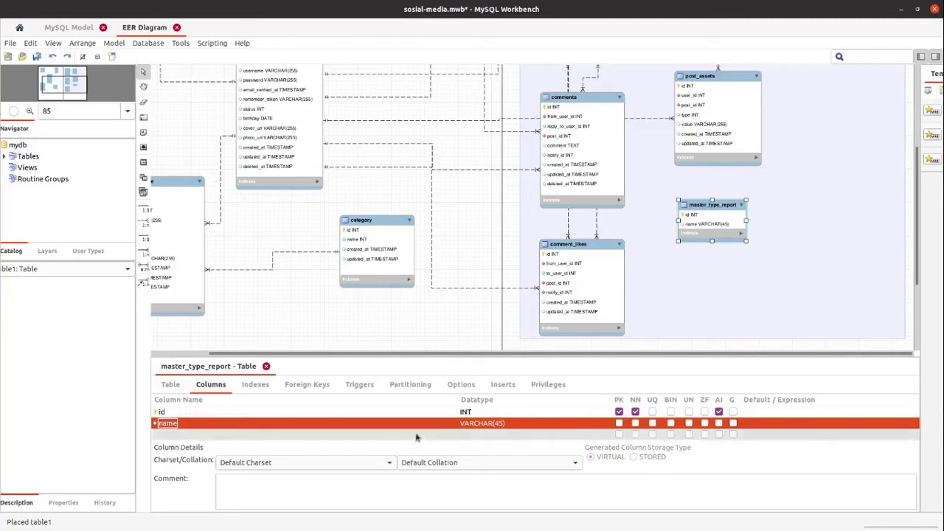
# Set the name column of master_type_report to VARCHAR(255) and mark it as not null.
pyautogui.doubleClick(500, 423)
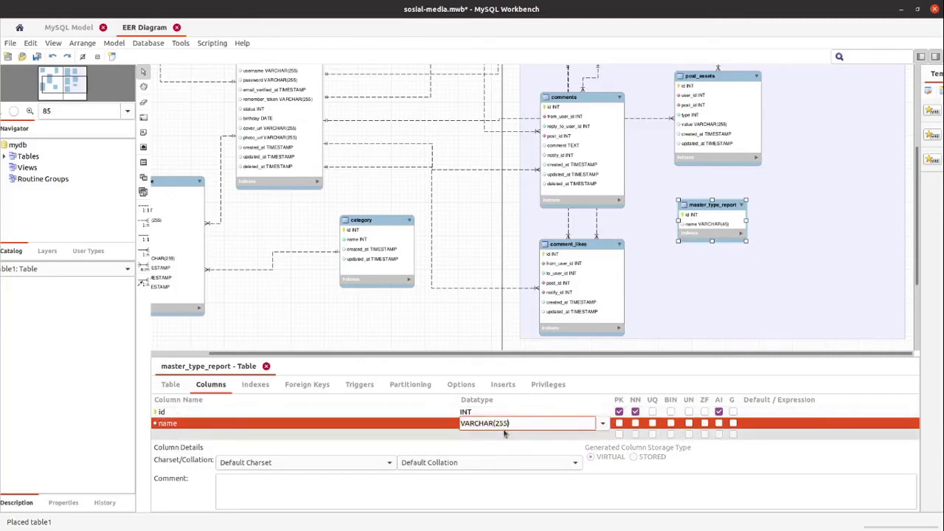
pyautogui.press('Return')
pyautogui.click(638, 424)
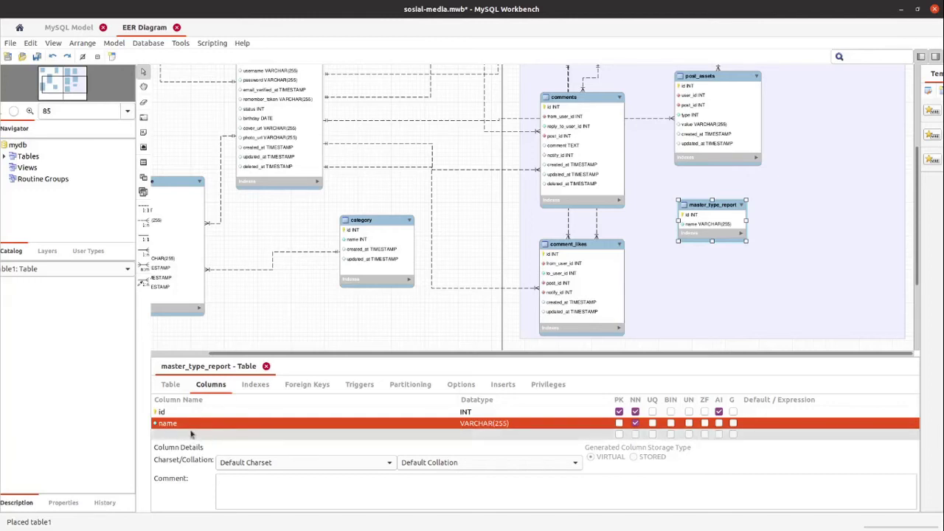
# Add created_at and updated_at columns after name in the master_type_report table.
pyautogui.click(192, 435)
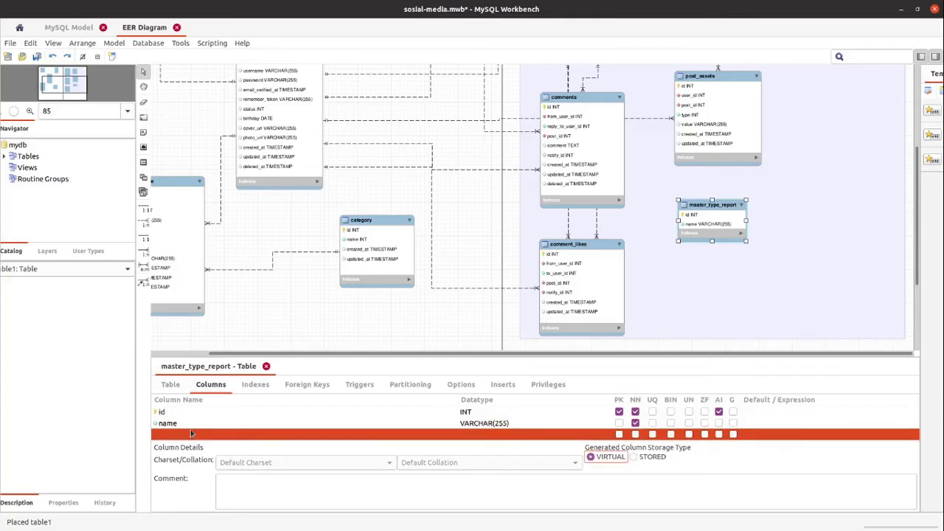
pyautogui.click(199, 438)
pyautogui.write('created_at')
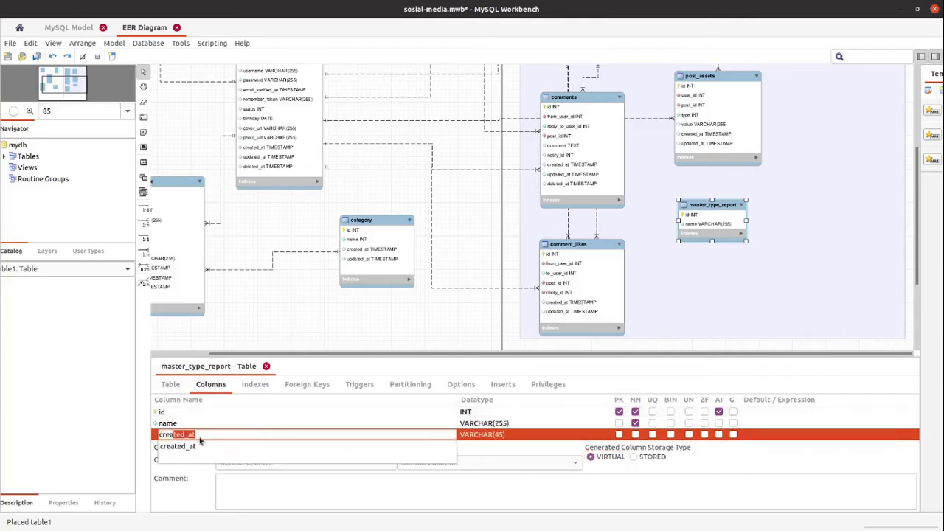
pyautogui.press('Return')
pyautogui.click(199, 436)
pyautogui.click(200, 436)
pyautogui.write('upda')
pyautogui.press('Return')
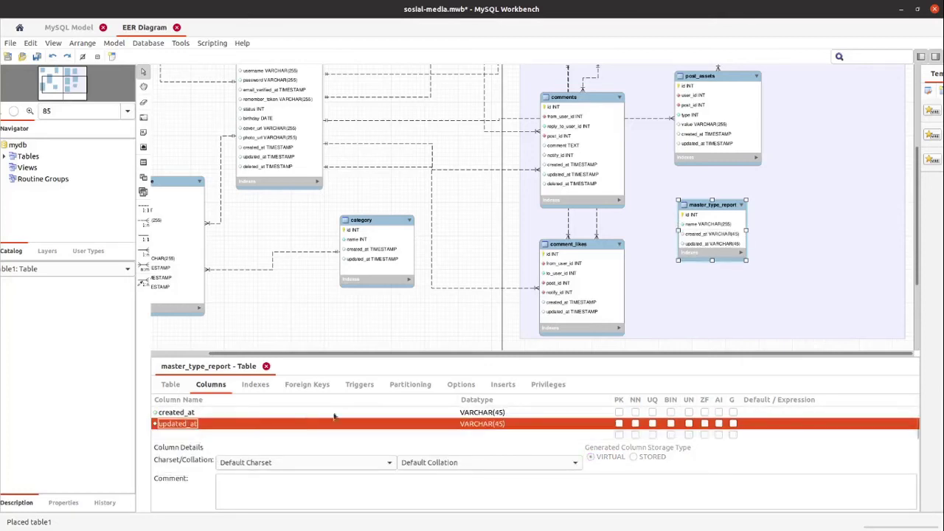
# Set the datatype of both updated_at and created_at in master_type_report to TIMESTAMP.
pyautogui.click(491, 424)
pyautogui.write('TIJE')
pyautogui.press('BackSpace')
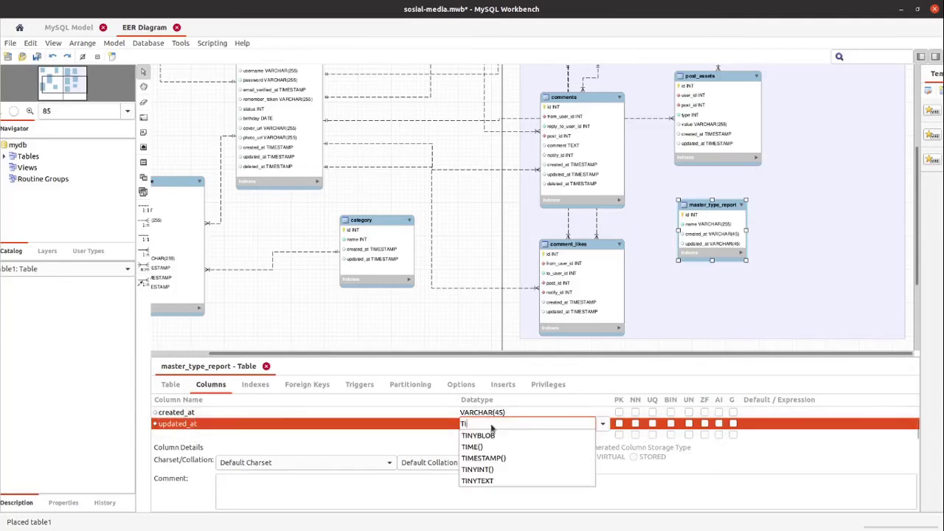
pyautogui.write('MESTAMP')
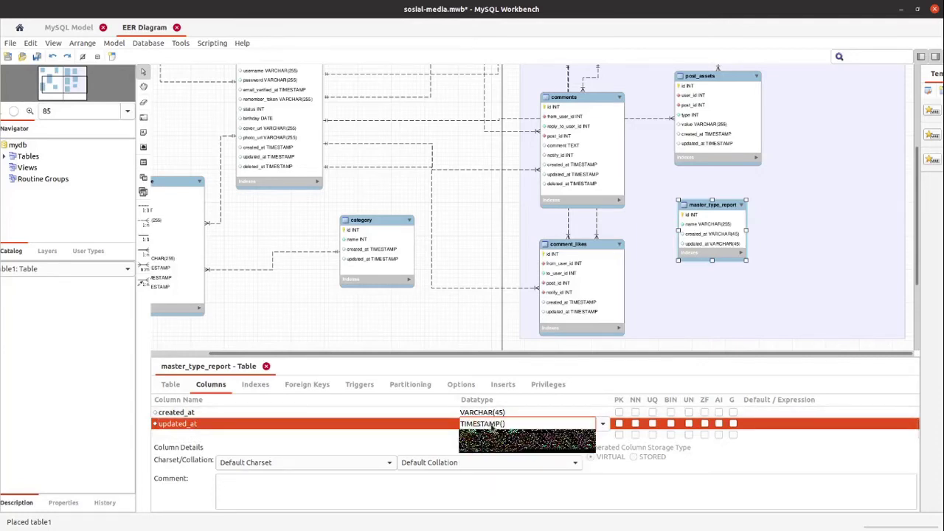
pyautogui.press('Return')
pyautogui.click(485, 418)
pyautogui.click(485, 417)
pyautogui.write('TIMESTAMP()')
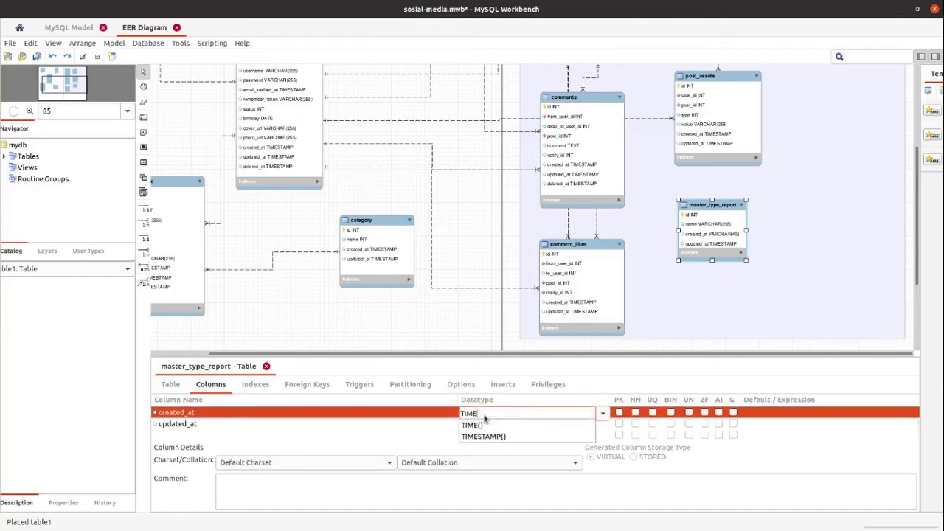
pyautogui.press('Return')
# Move the master_type_report table to the right edge of the Posts layer, slightly higher, and save the model.
pyautogui.scroll(2, 546, 425)
pyautogui.scroll(1, 546, 430)
pyautogui.moveTo(726, 210); pyautogui.dragTo(856, 196)
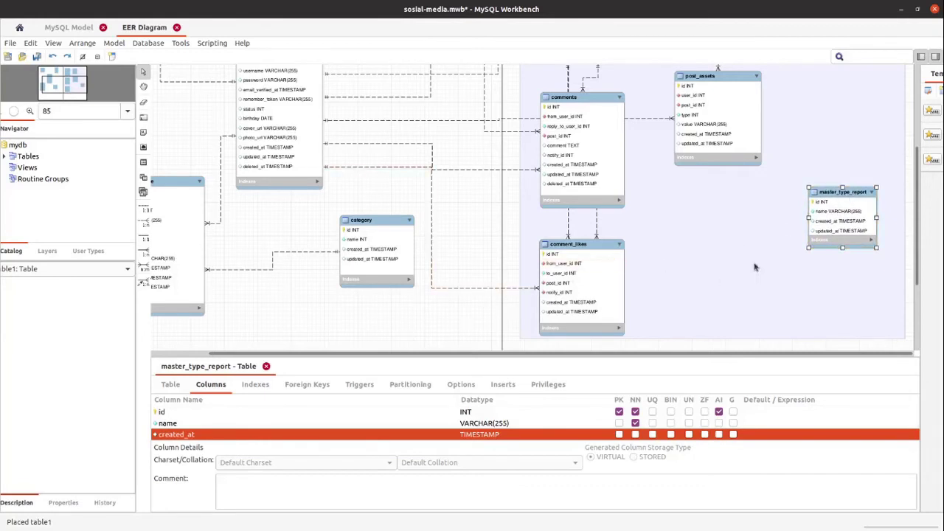
pyautogui.hotkey('ctrl', 's')
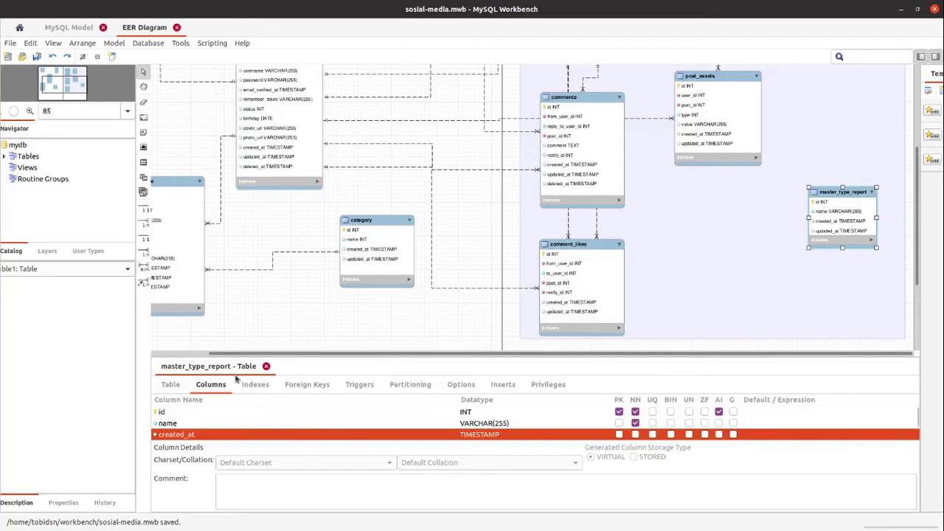
# Place a new table below post_assets, in the space beside master_type_report, and name it reports.
pyautogui.click(143, 162)
pyautogui.click(681, 220)
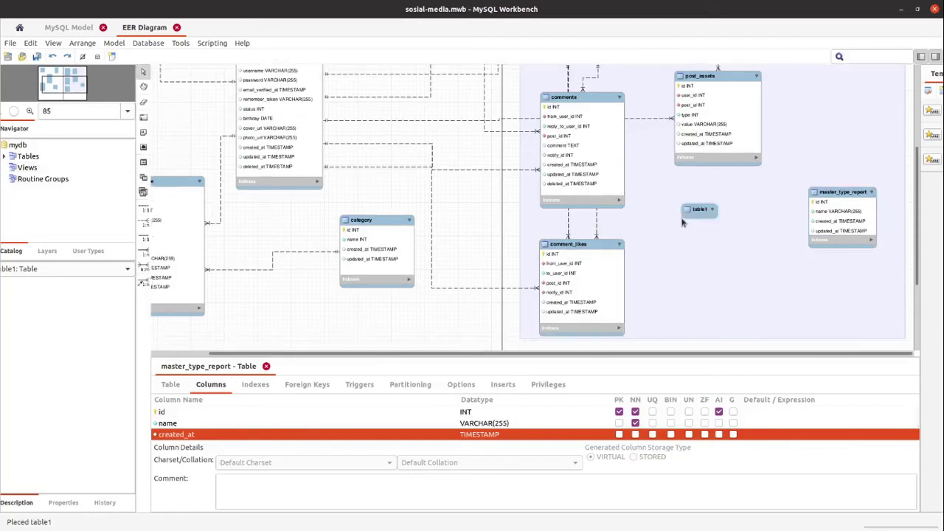
pyautogui.click(171, 385)
pyautogui.write('reports')
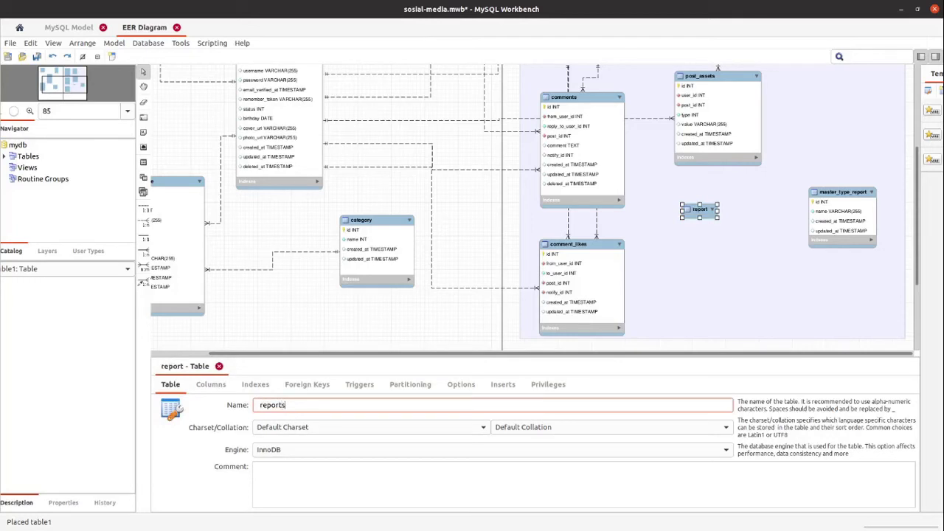
# Add an id column to the reports table as an auto-incrementing, not-null INT primary key.
pyautogui.click(211, 385)
pyautogui.doubleClick(221, 411)
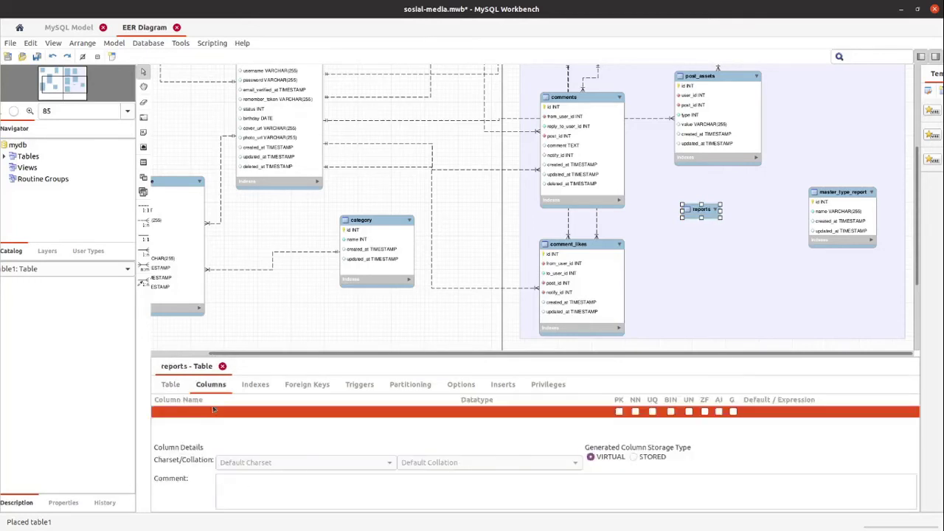
pyautogui.hotkey('ctrl', 'a')
pyautogui.write('id')
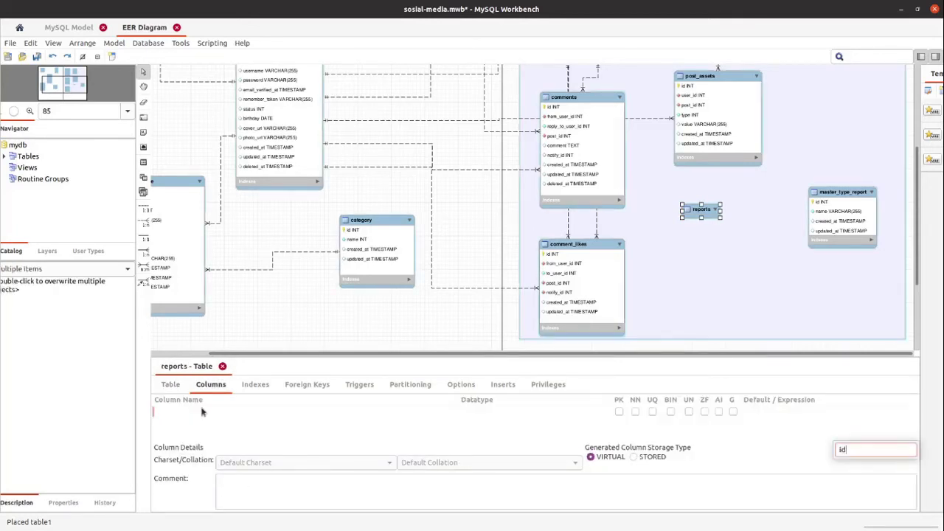
pyautogui.doubleClick(191, 411)
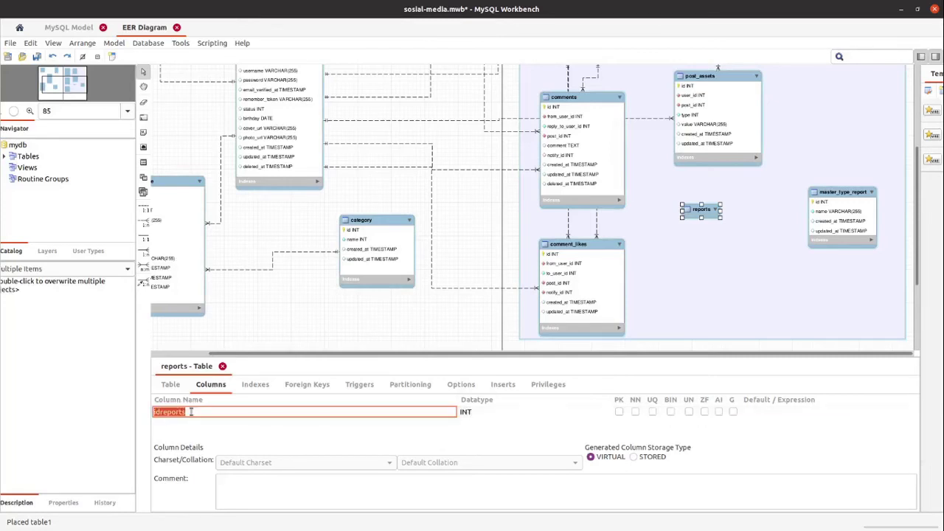
pyautogui.write('id')
pyautogui.press('Return')
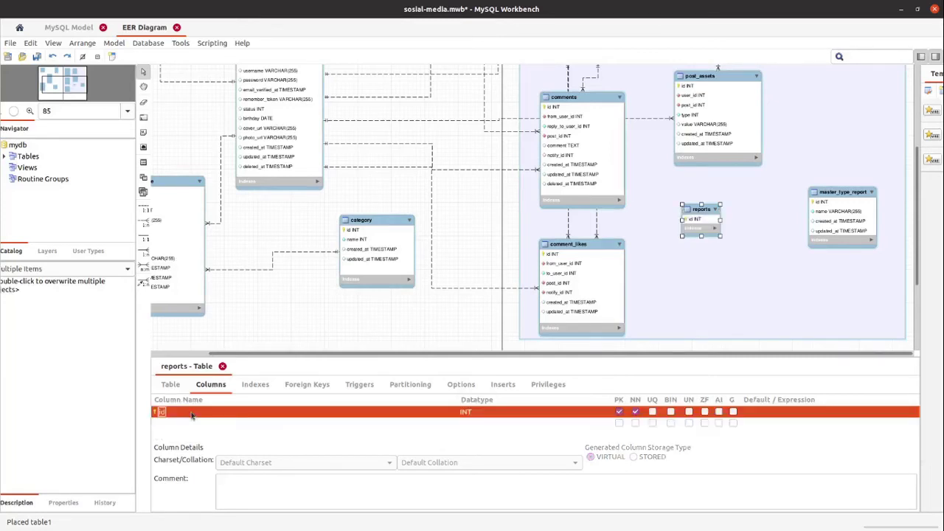
pyautogui.click(719, 412)
# Add a user_id column after id in the reports table with the INT datatype.
pyautogui.doubleClick(205, 424)
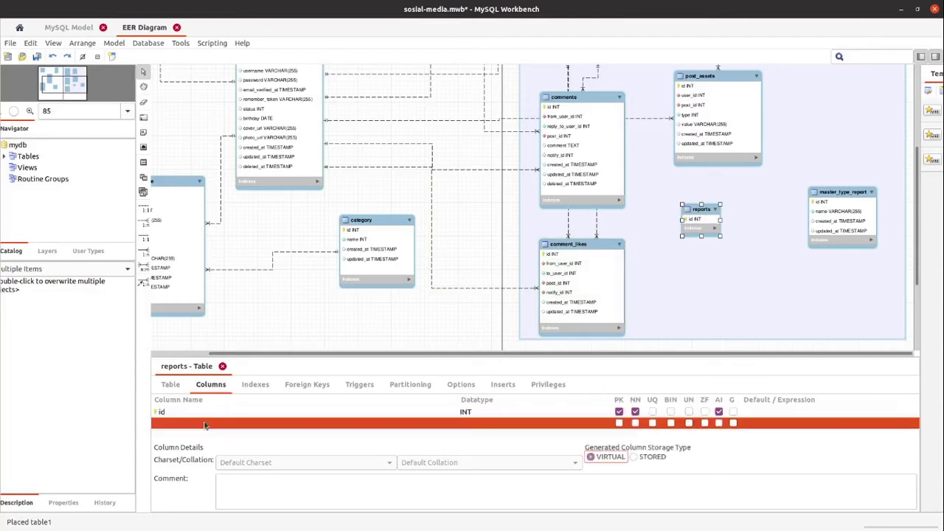
pyautogui.write('user_id')
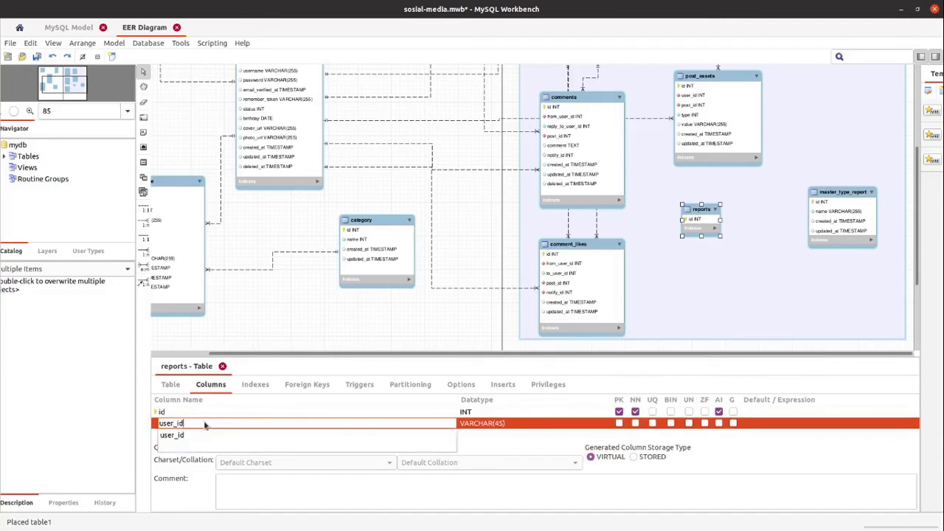
pyautogui.click(205, 426)
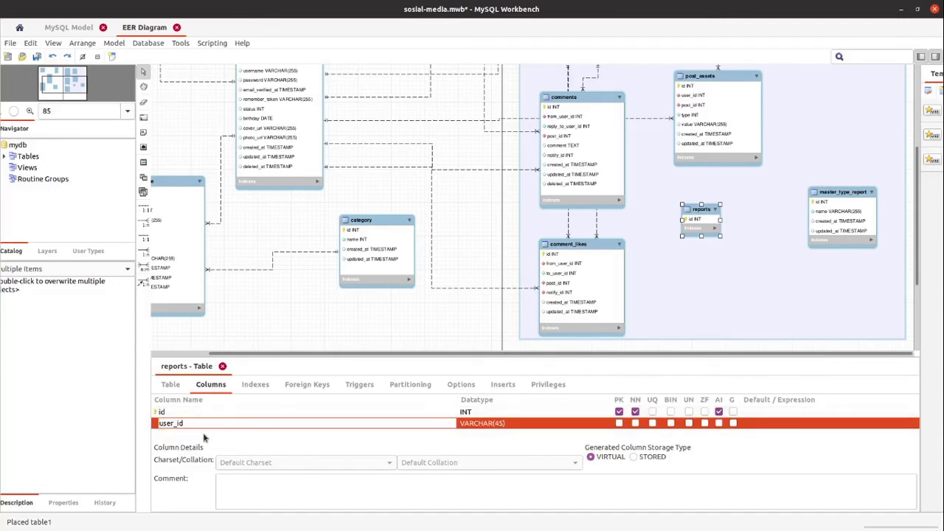
pyautogui.press('Return')
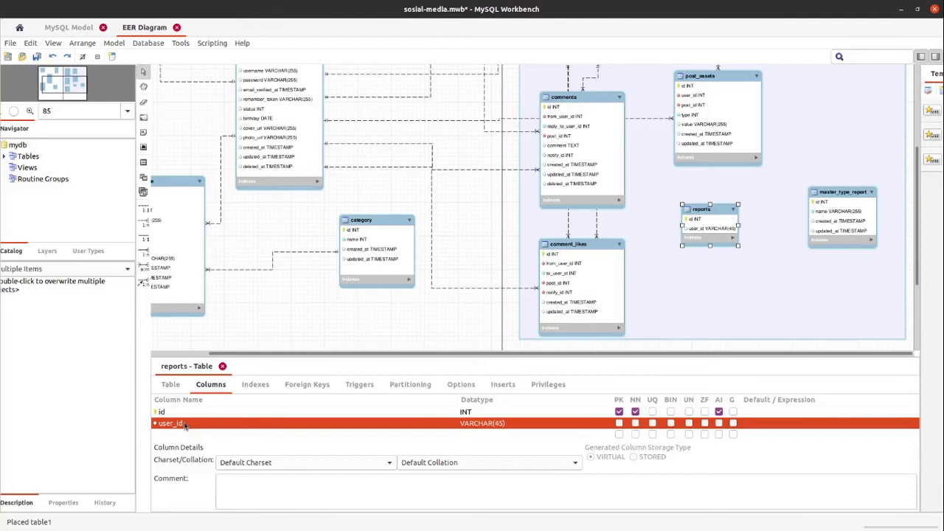
pyautogui.click(514, 423)
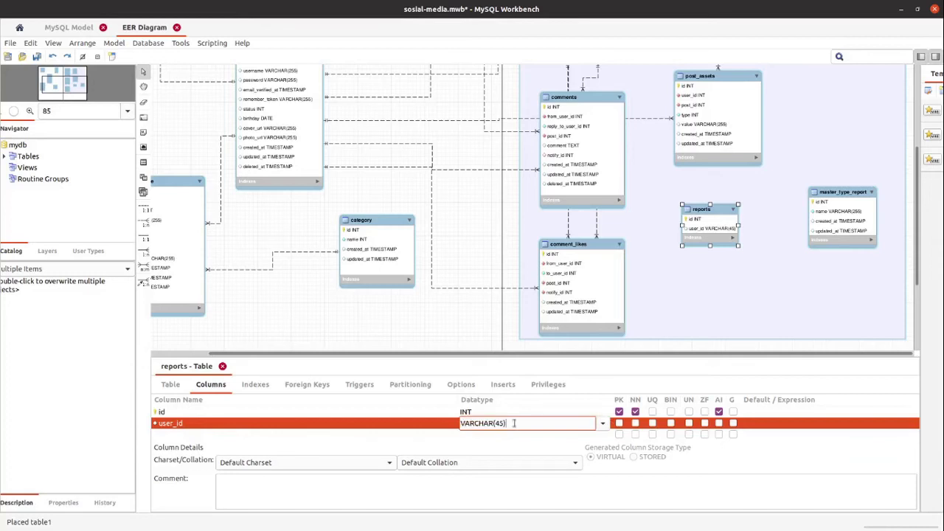
pyautogui.press('BackSpace')
pyautogui.press('BackSpace')
pyautogui.press('BackSpace')
pyautogui.press('BackSpace')
pyautogui.press('BackSpace')
pyautogui.press('BackSpace')
pyautogui.press('BackSpace')
pyautogui.press('BackSpace')
pyautogui.press('BackSpace')
pyautogui.press('BackSpace')
pyautogui.press('BackSpace')
pyautogui.write('INT')
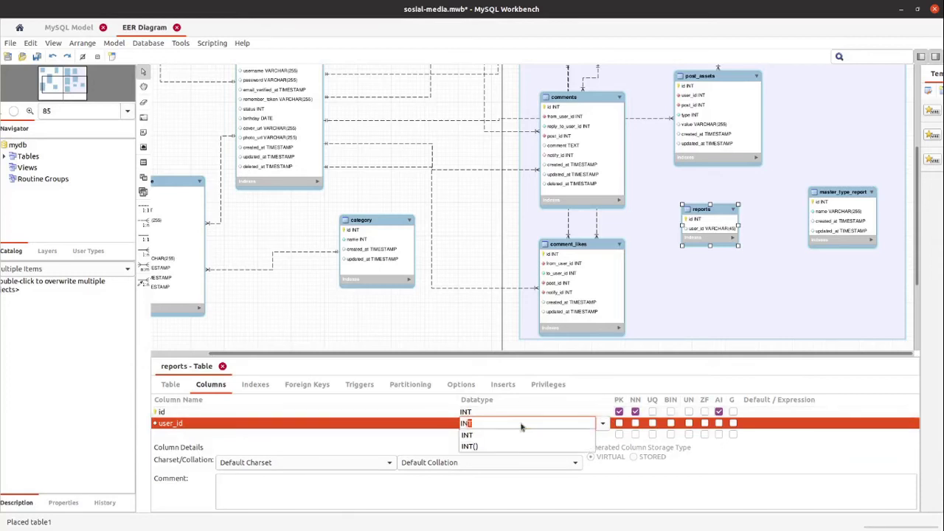
pyautogui.press('Return')
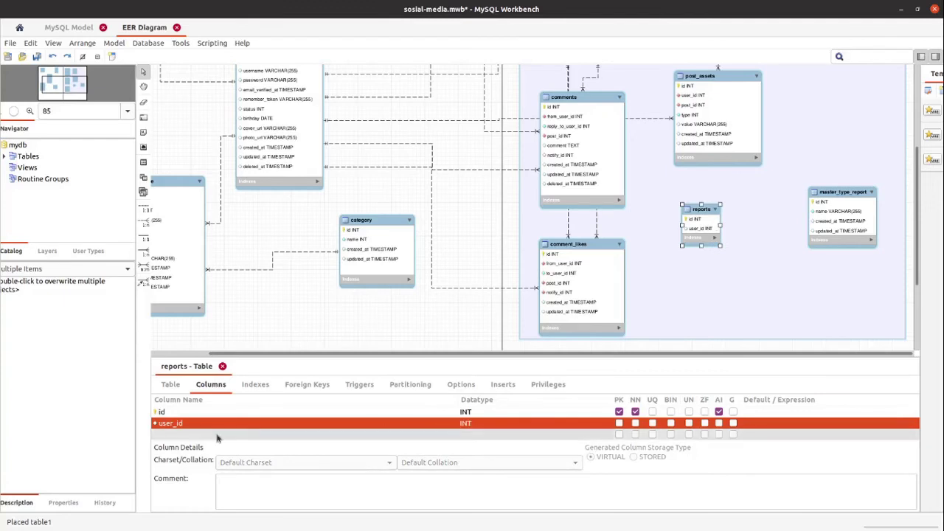
# Add a post_id INT column to the reports table and mark both post_id and user_id as not null.
pyautogui.doubleClick(217, 434)
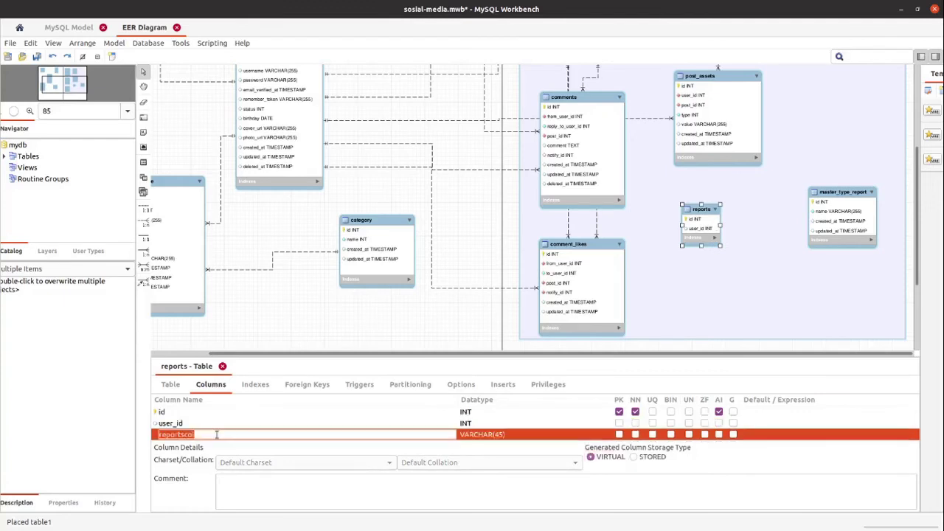
pyautogui.write('post_id')
pyautogui.press('Escape')
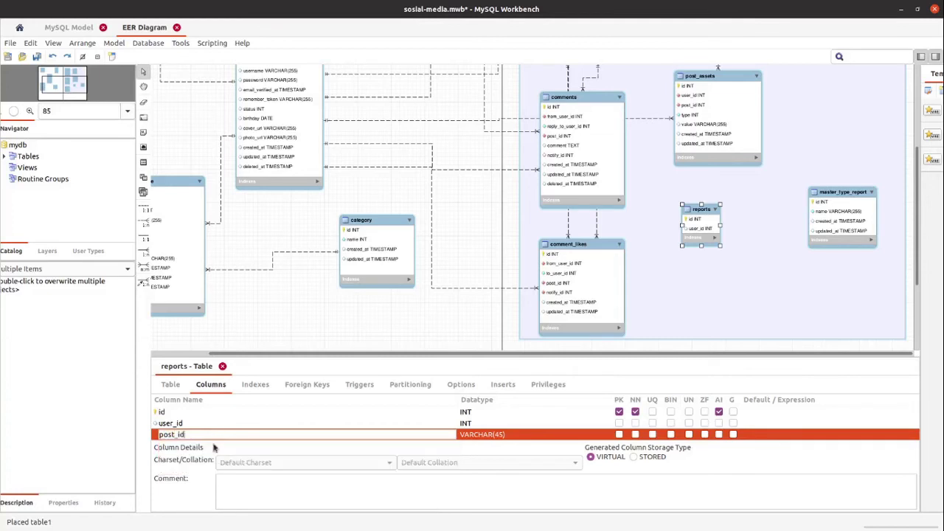
pyautogui.press('Return')
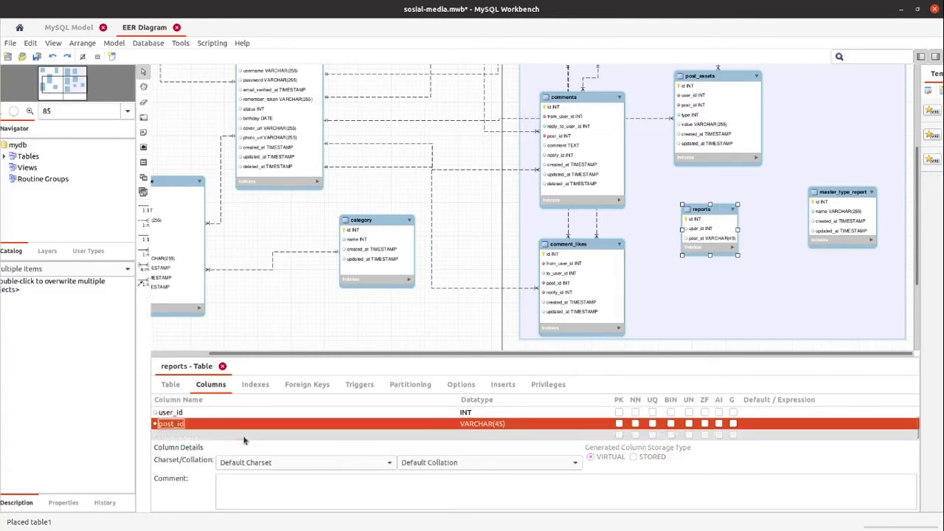
pyautogui.click(191, 423)
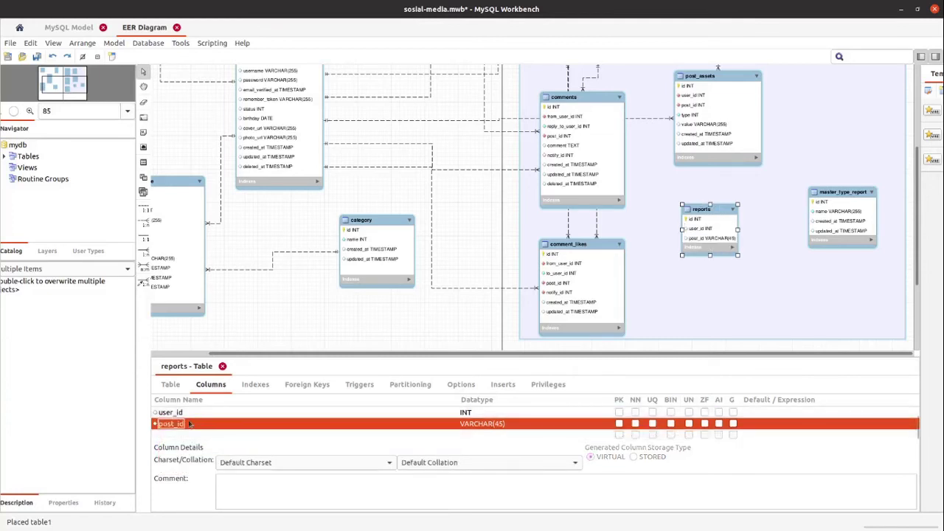
pyautogui.click(491, 425)
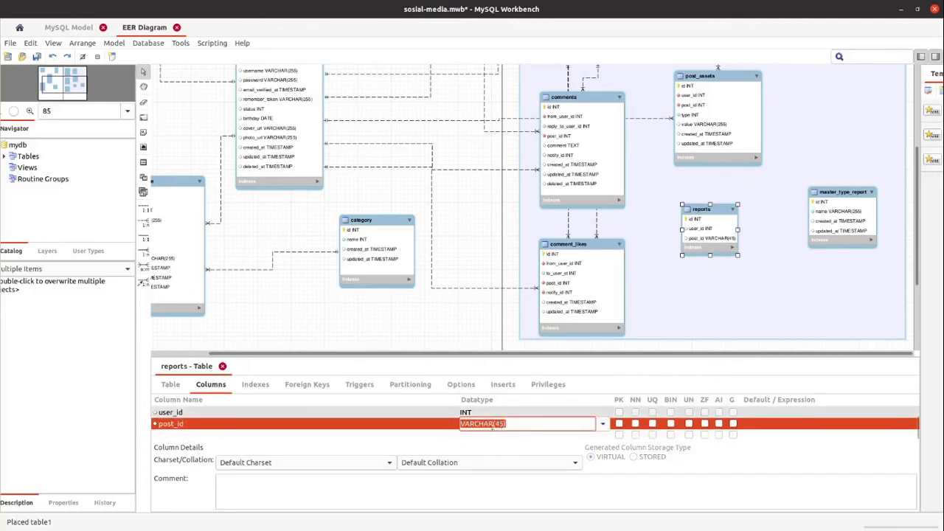
pyautogui.write('INT')
pyautogui.press('Return')
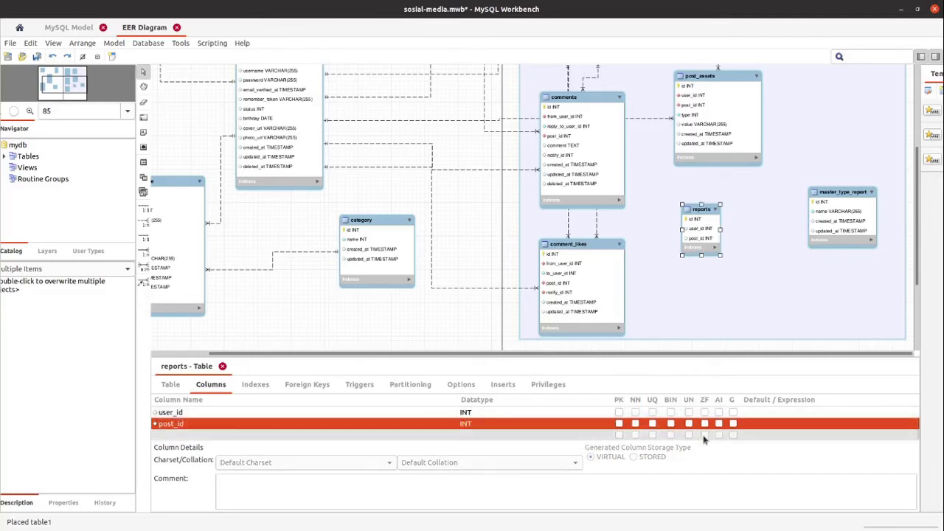
pyautogui.click(635, 424)
pyautogui.click(635, 421)
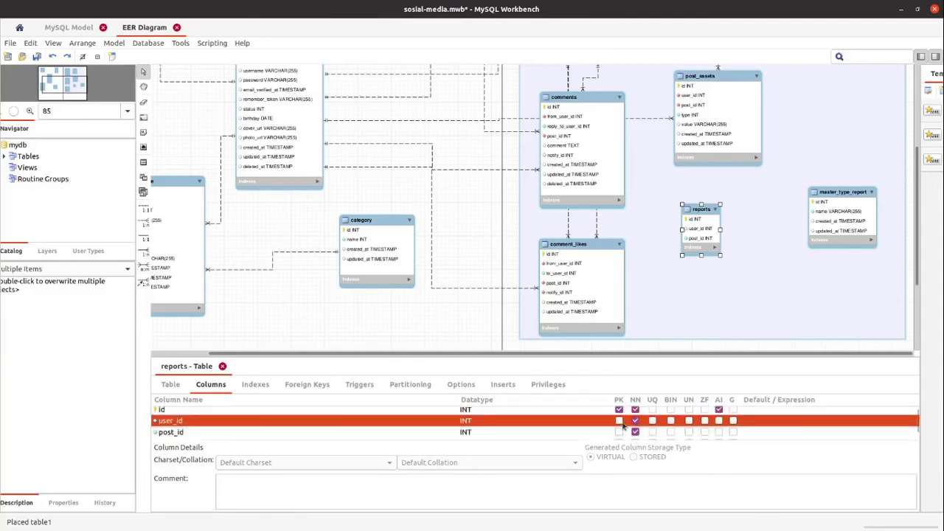
# Add a type_id column after post_id in the reports table with the INT datatype.
pyautogui.scroll(-2, 623, 426)
pyautogui.click(197, 436)
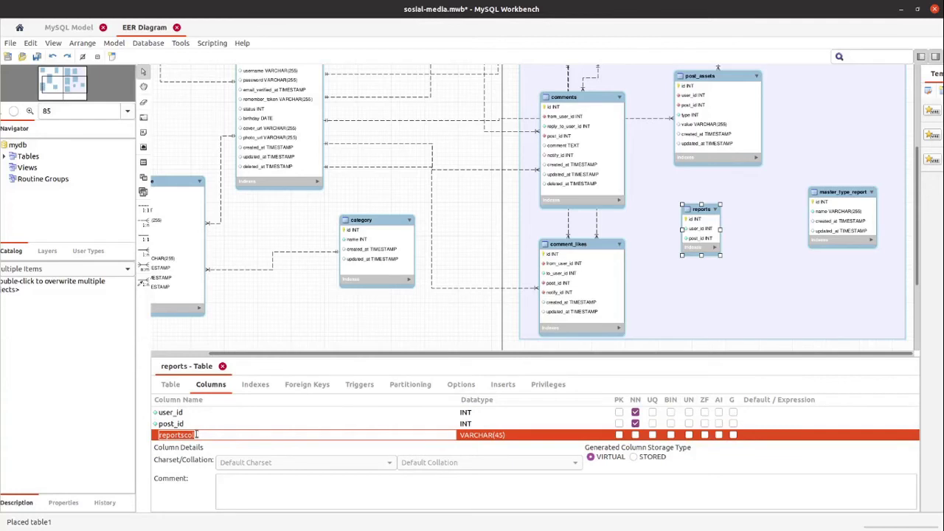
pyautogui.write('report_type')
pyautogui.hotkey('ctrl', 'Left')
pyautogui.hotkey('ctrl', 'shift', 'Left')
pyautogui.press('BackSpace')
pyautogui.hotkey('ctrl', 'Right')
pyautogui.write('_id')
pyautogui.press('Return')
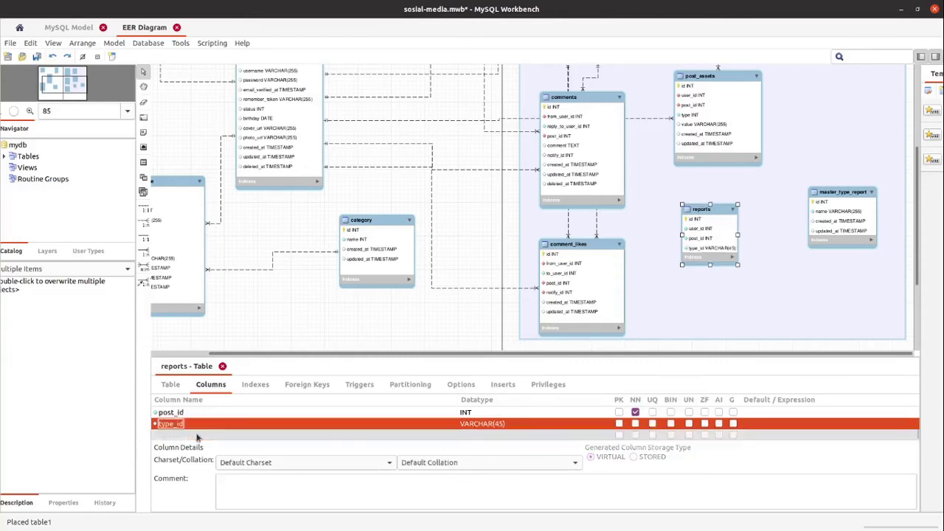
pyautogui.click(490, 435)
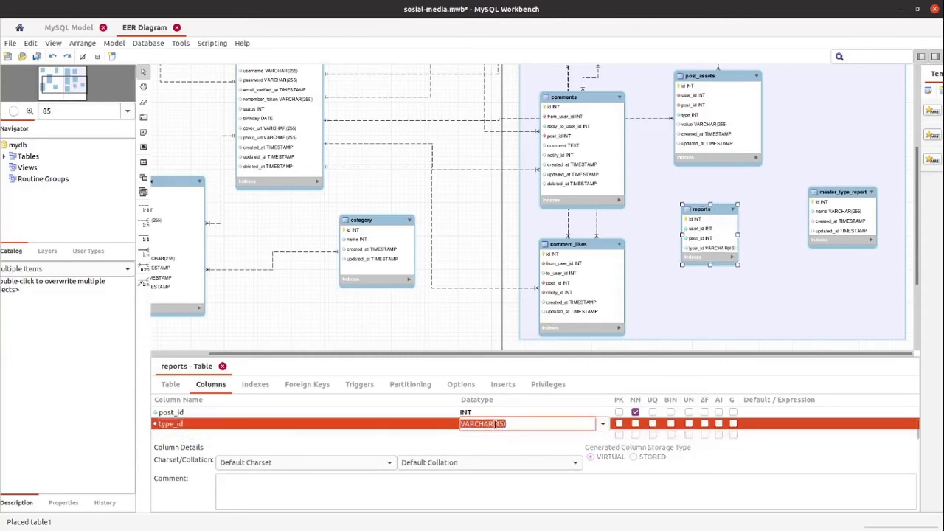
pyautogui.write('INT')
pyautogui.press('Return')
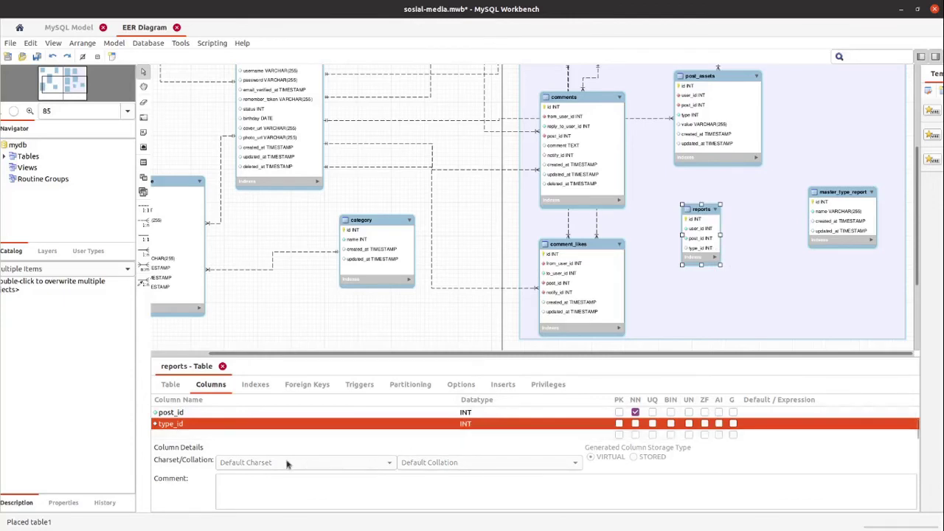
# Add a desc column after type_id in the reports table with the TEXT datatype.
pyautogui.click(204, 434)
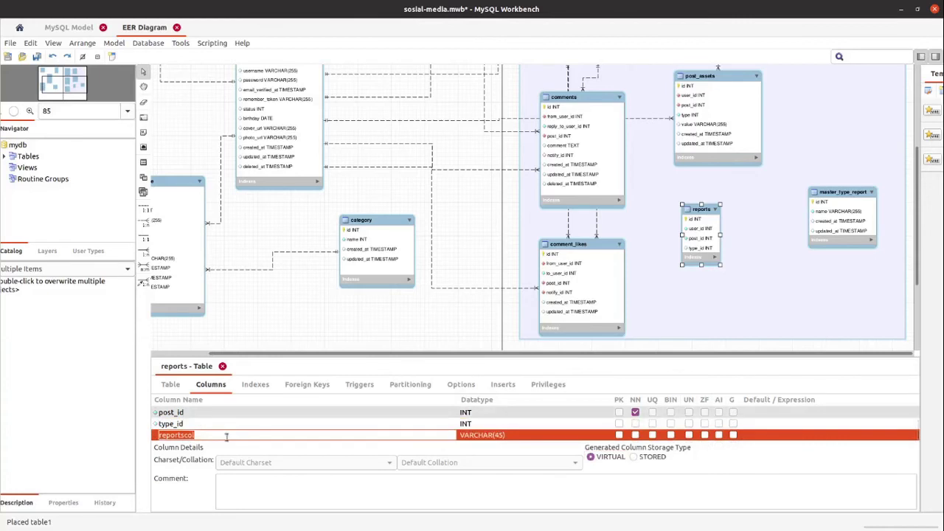
pyautogui.write('desc')
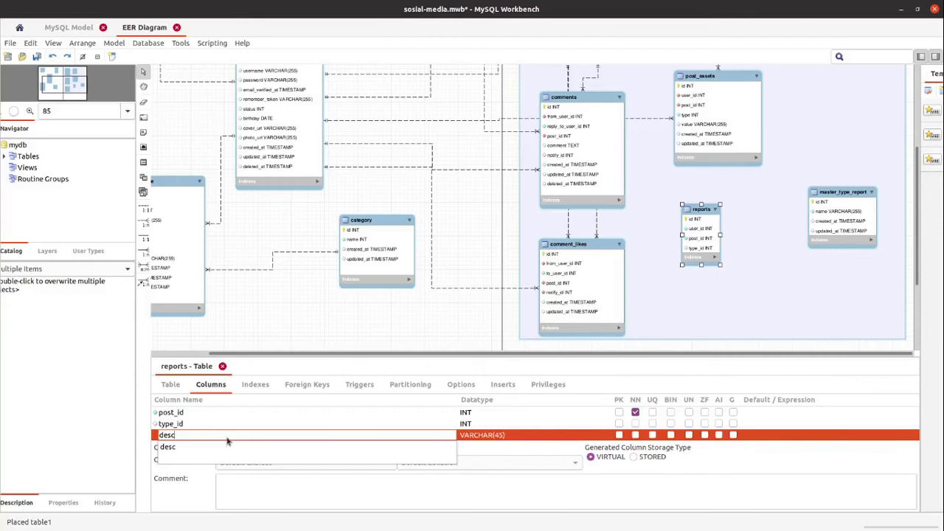
pyautogui.press('Return')
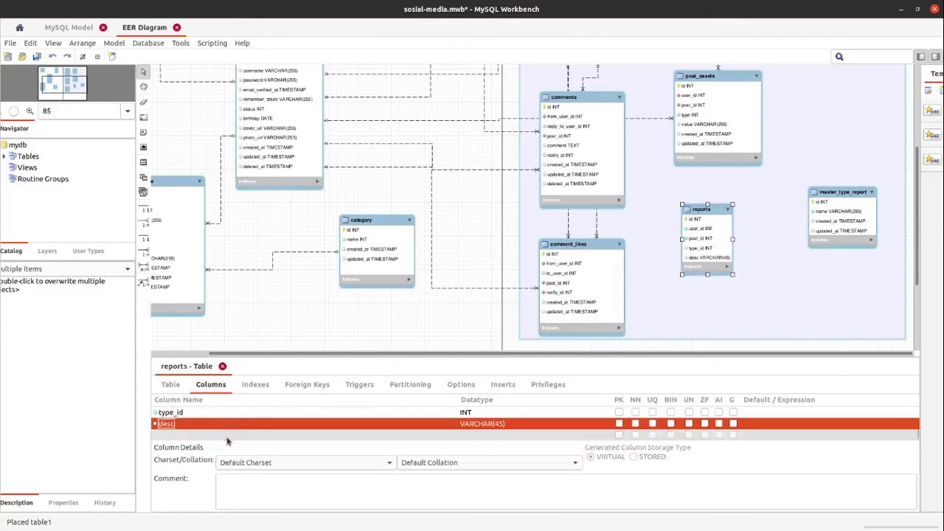
pyautogui.click(486, 424)
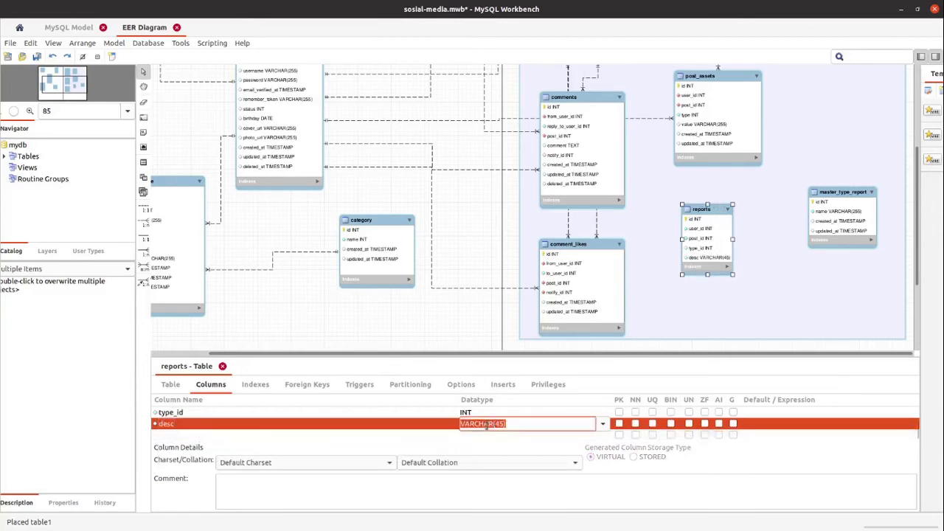
pyautogui.write('TEXT(')
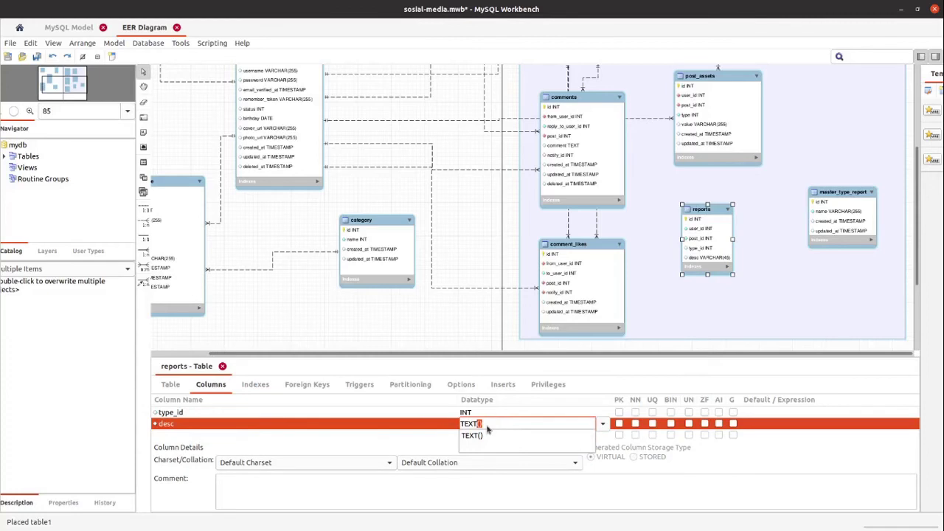
pyautogui.press('Return')
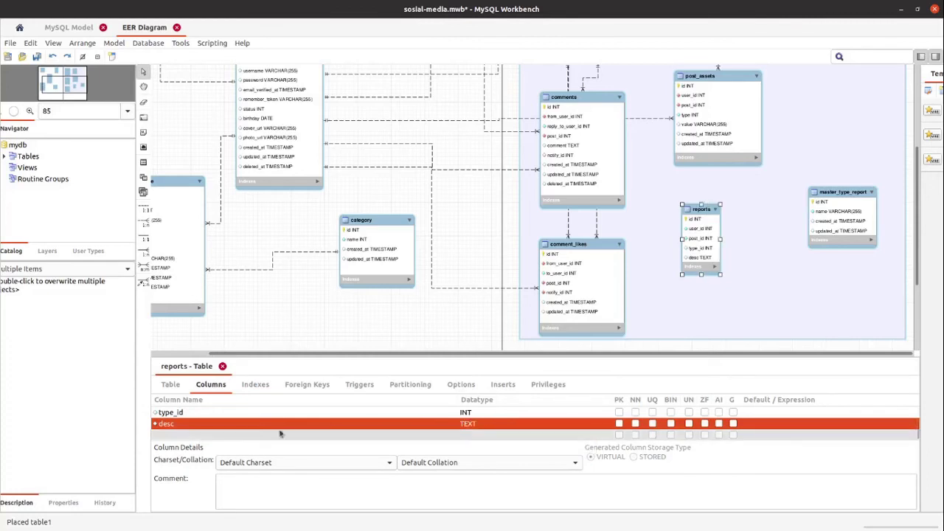
# Mark the type_id column of the reports table as not null.
pyautogui.scroll(1, 552, 425)
pyautogui.scroll(-1, 627, 420)
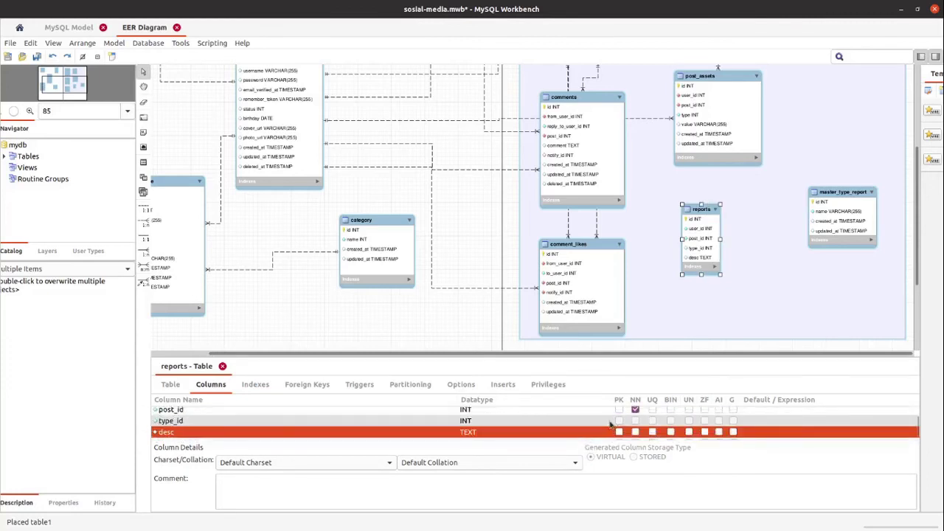
pyautogui.click(635, 421)
# Add a created_at column after desc in the reports table with the TIMESTAMP datatype.
pyautogui.click(554, 440)
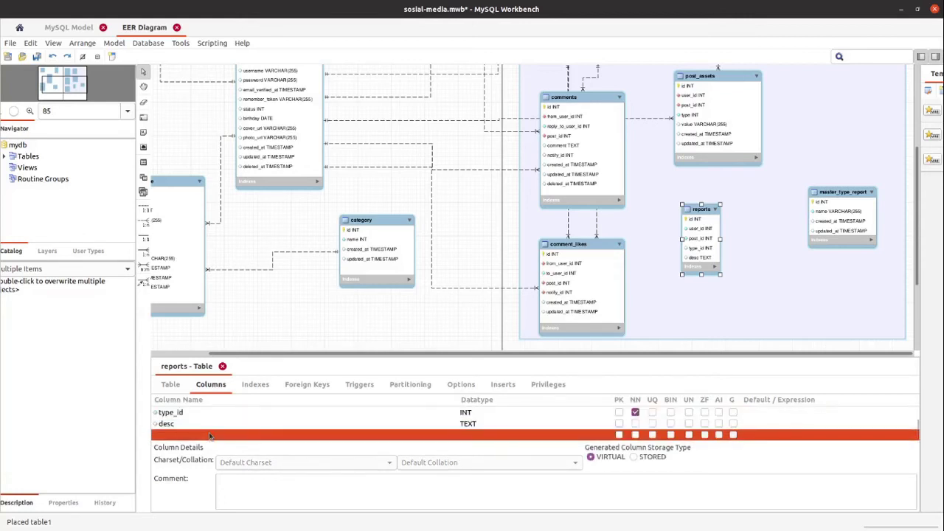
pyautogui.click(209, 435)
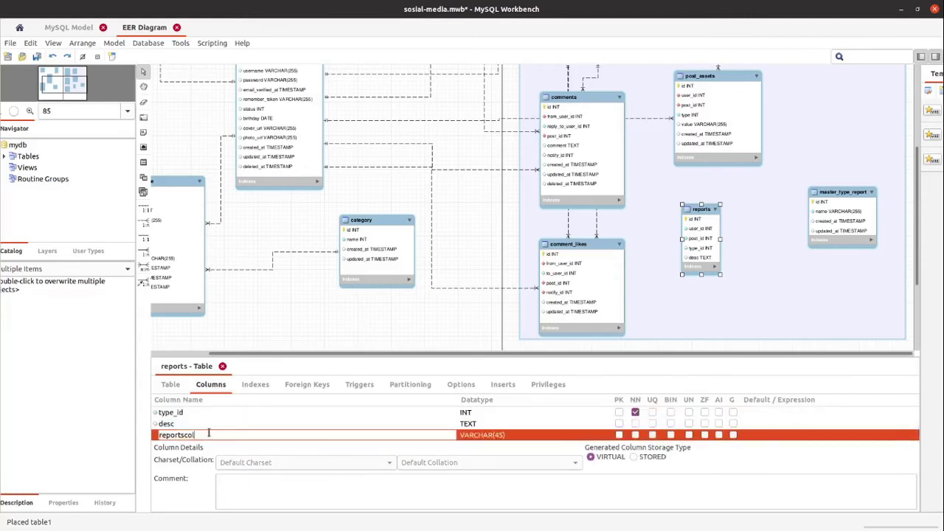
pyautogui.write('created_at')
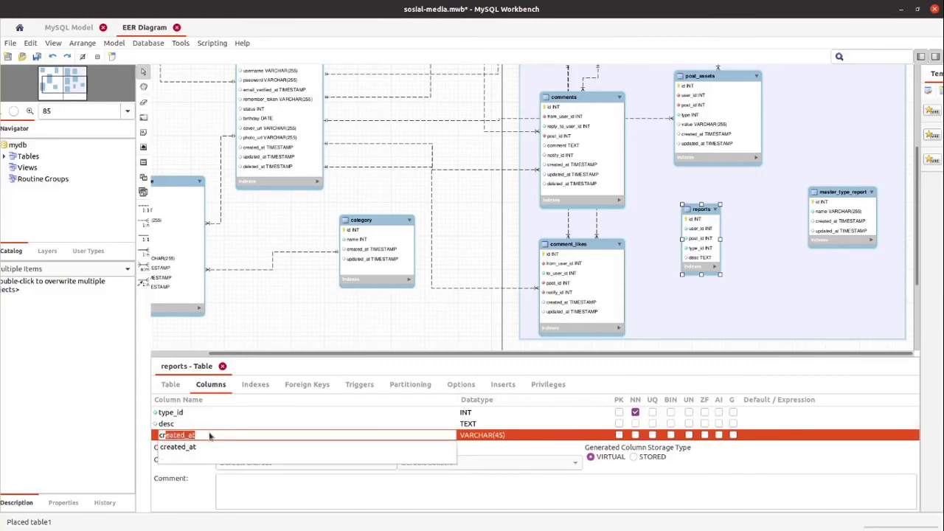
pyautogui.press('Return')
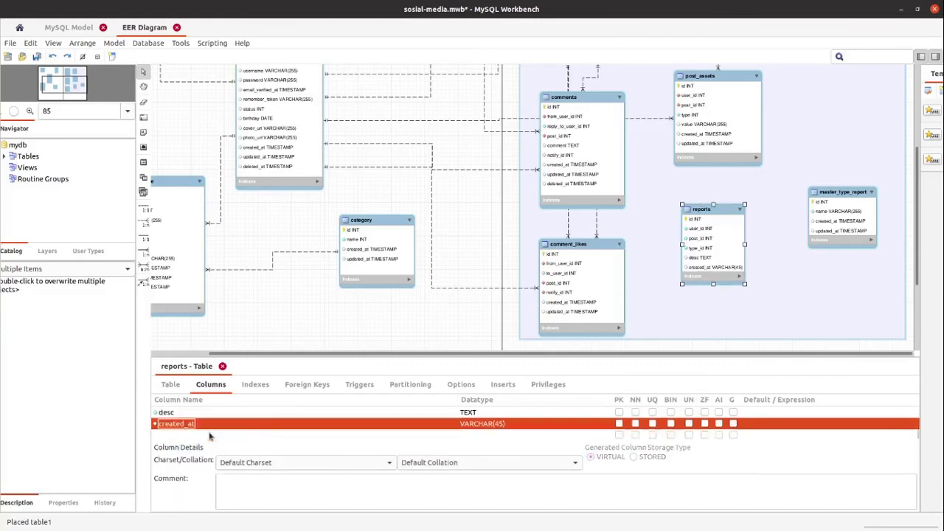
pyautogui.click(478, 426)
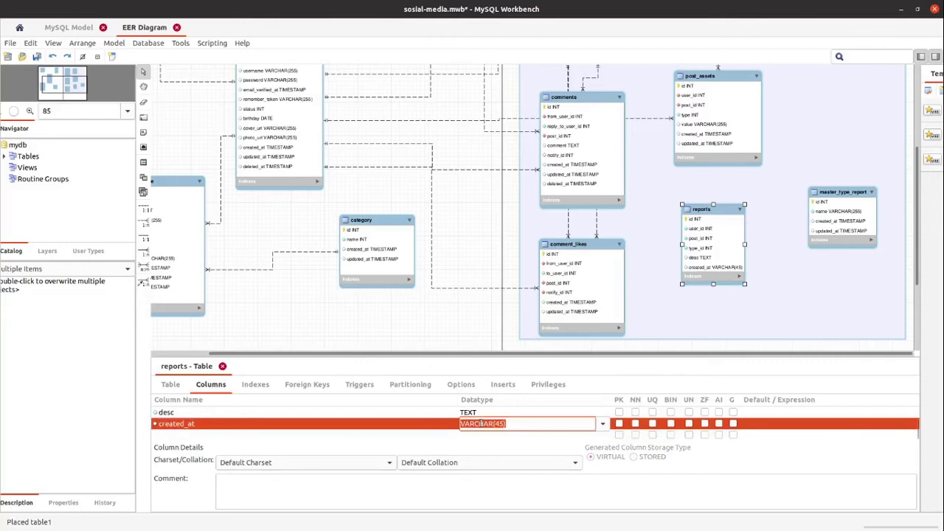
pyautogui.write('TIMESTAMP()')
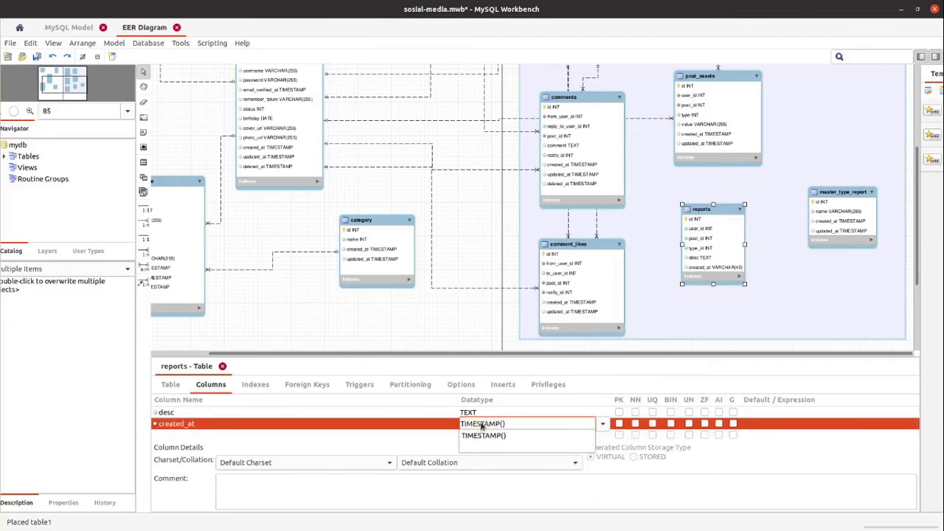
pyautogui.press('Return')
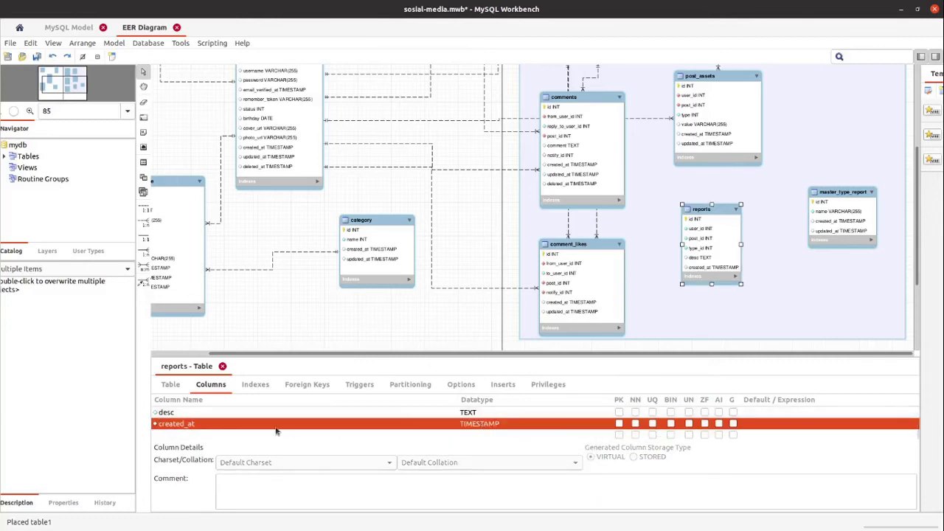
pyautogui.click(223, 436)
pyautogui.press('Escape')
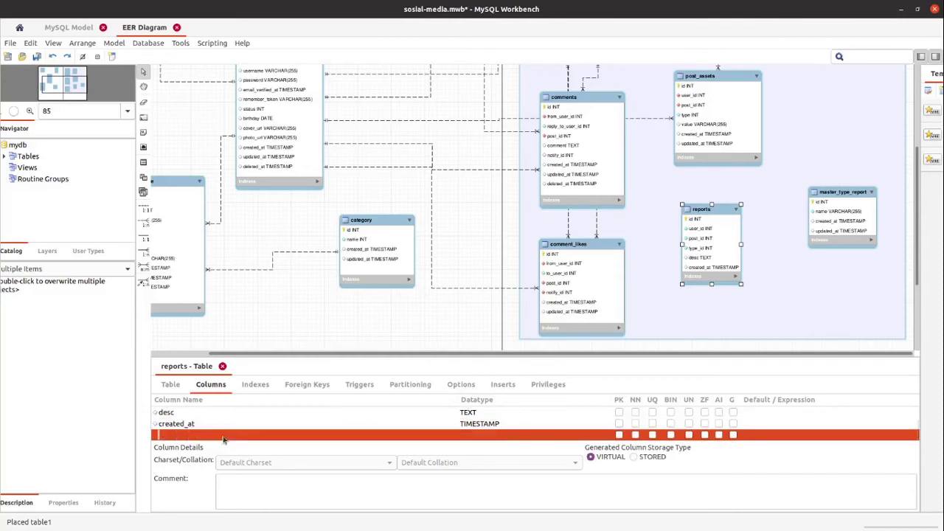
pyautogui.write('u')
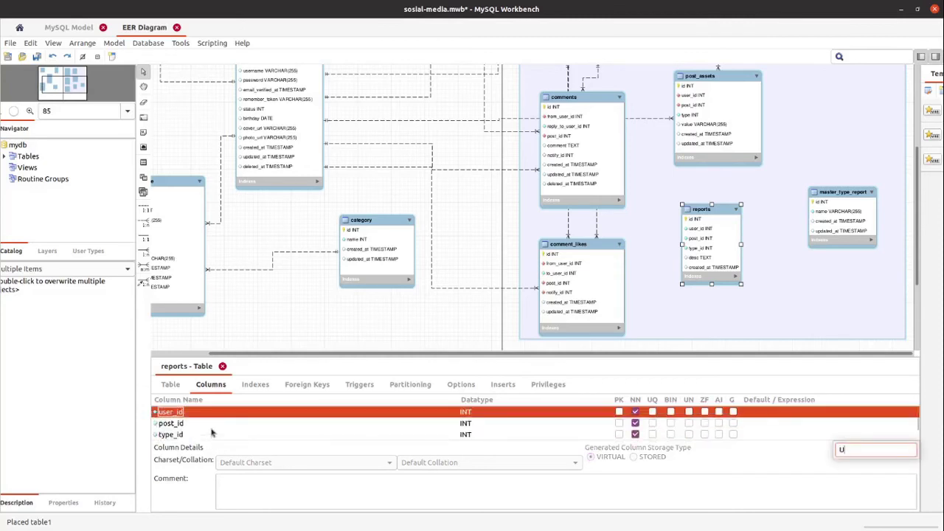
pyautogui.scroll(1, 213, 433)
pyautogui.click(201, 433)
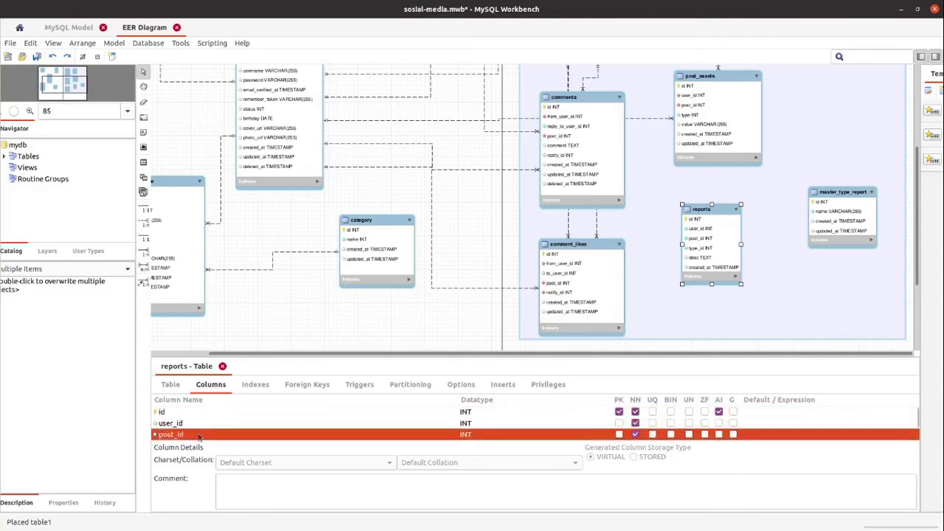
# Add an updated_at column after created_at in the reports table with the TIMESTAMP datatype.
pyautogui.scroll(-3, 199, 433)
pyautogui.click(196, 435)
pyautogui.click(197, 435)
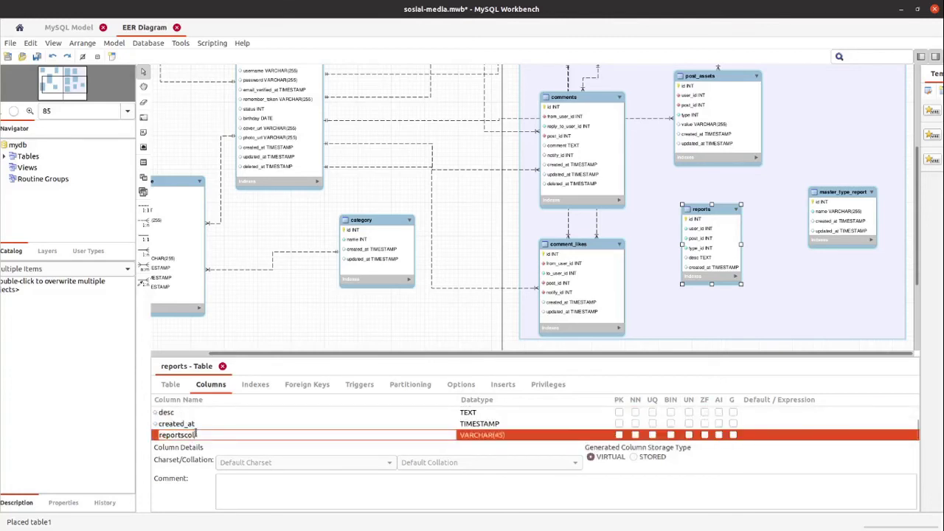
pyautogui.write('updated_at')
pyautogui.press('Return')
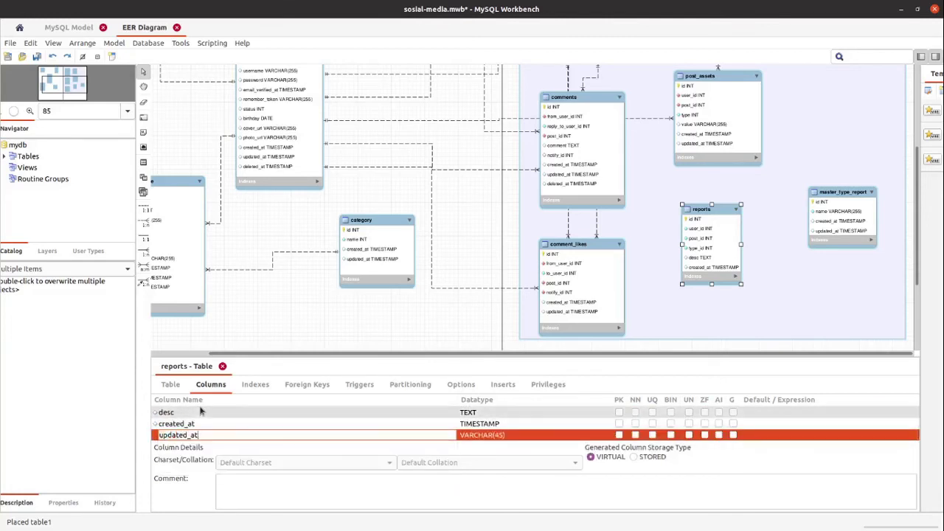
pyautogui.click(492, 424)
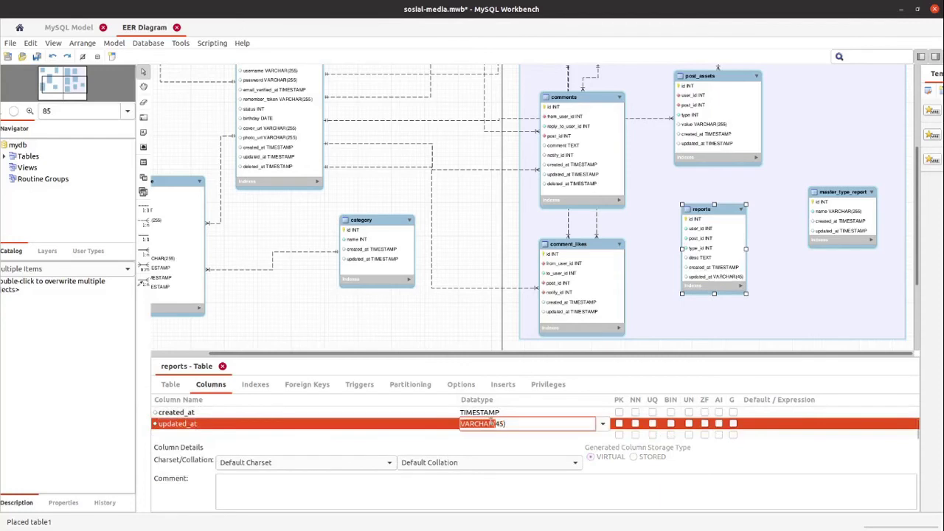
pyautogui.write('TIMESTAMP()')
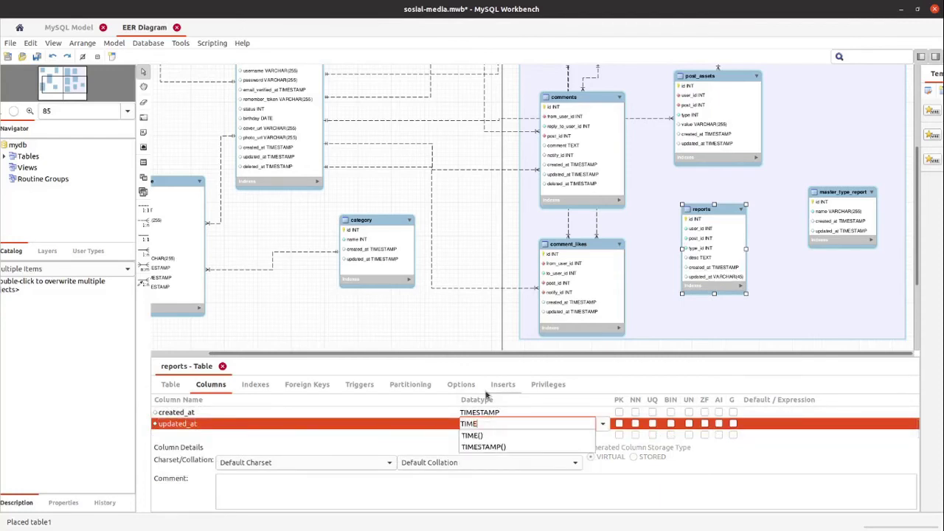
pyautogui.press('Return')
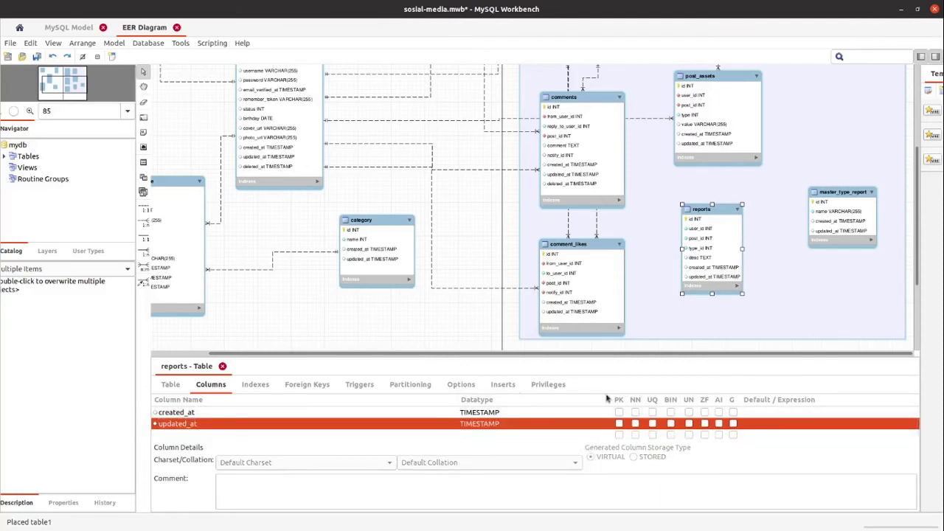
# Enlarge the reports table's box on the diagram to be slightly wider and taller.
pyautogui.scroll(1, 730, 337)
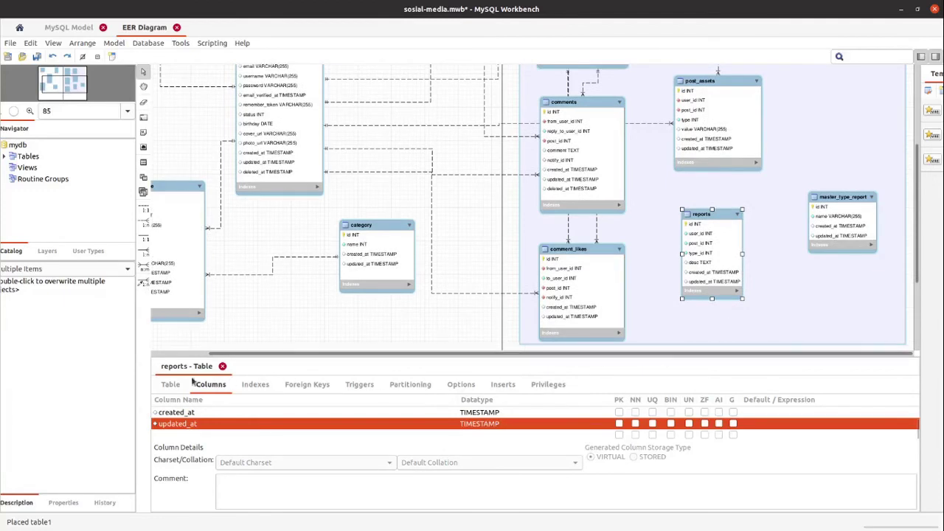
pyautogui.moveTo(742, 298); pyautogui.dragTo(765, 310)
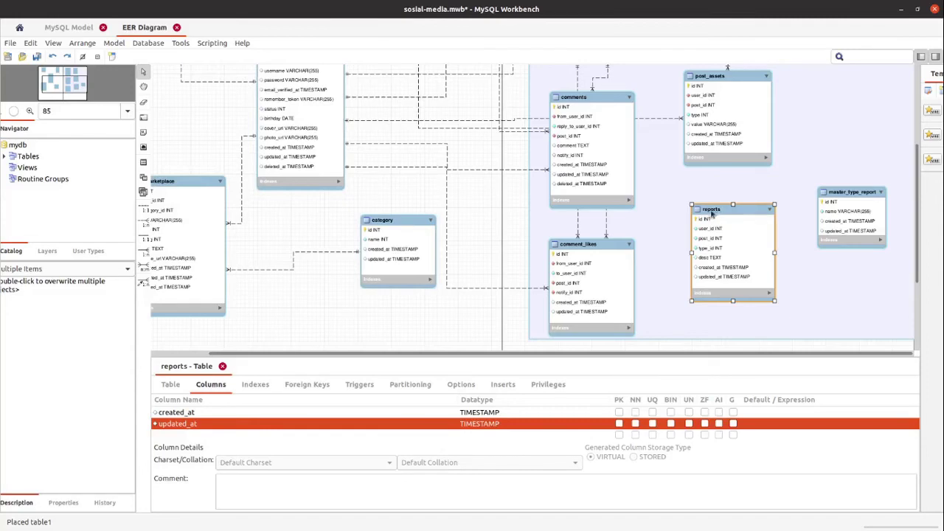
# Examine the users, comments, post_assets and master_type_report tables around reports to see how they relate.
pyautogui.scroll(2, 719, 211)
pyautogui.scroll(-1, 633, 150)
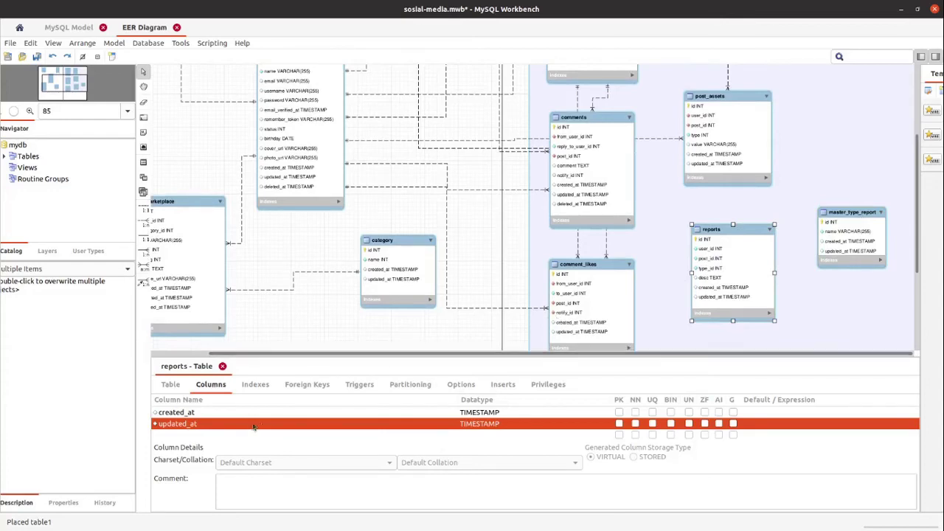
pyautogui.scroll(2, 660, 273)
pyautogui.scroll(5, 657, 272)
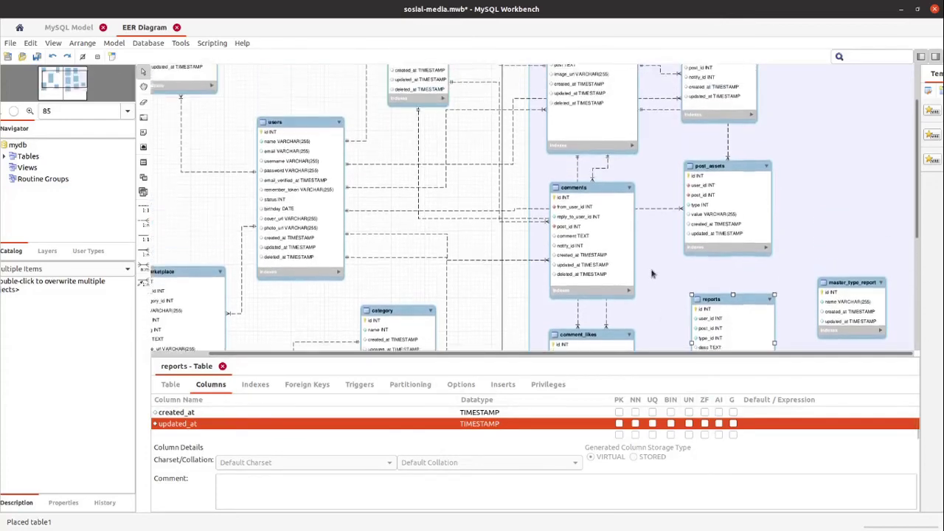
pyautogui.scroll(-2, 624, 129)
pyautogui.scroll(-4, 618, 131)
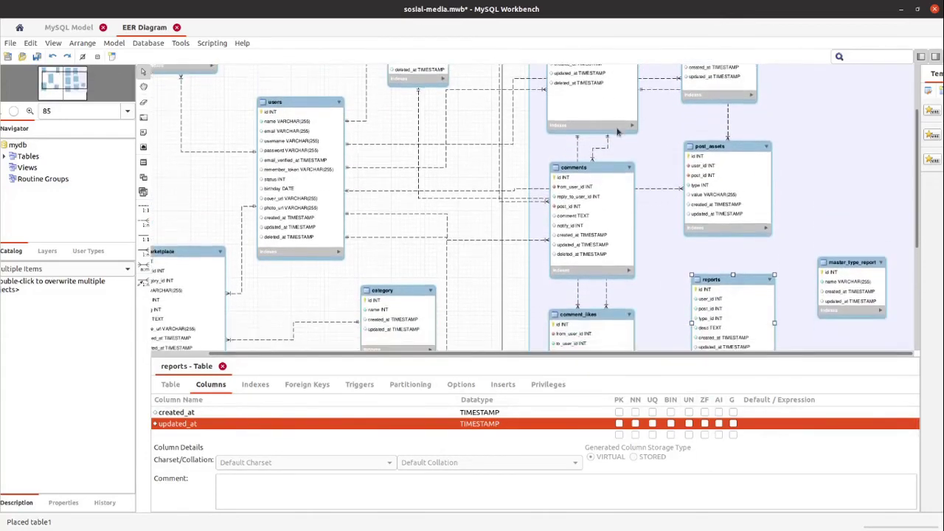
pyautogui.scroll(3, 591, 133)
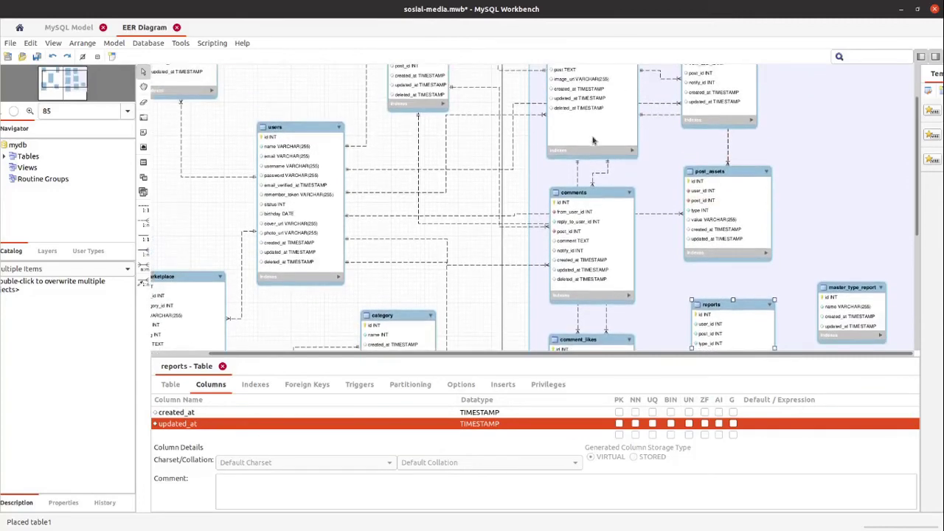
pyautogui.scroll(-5, 605, 132)
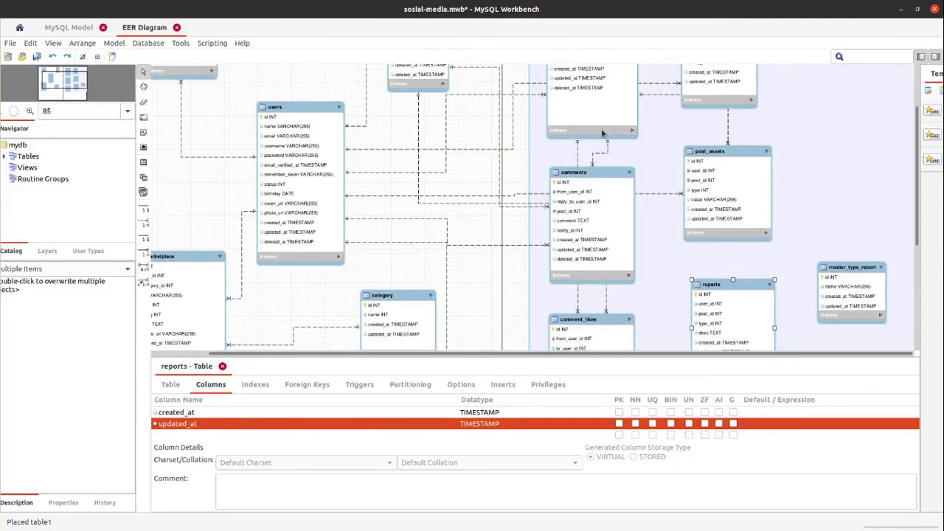
pyautogui.scroll(-2, 733, 212)
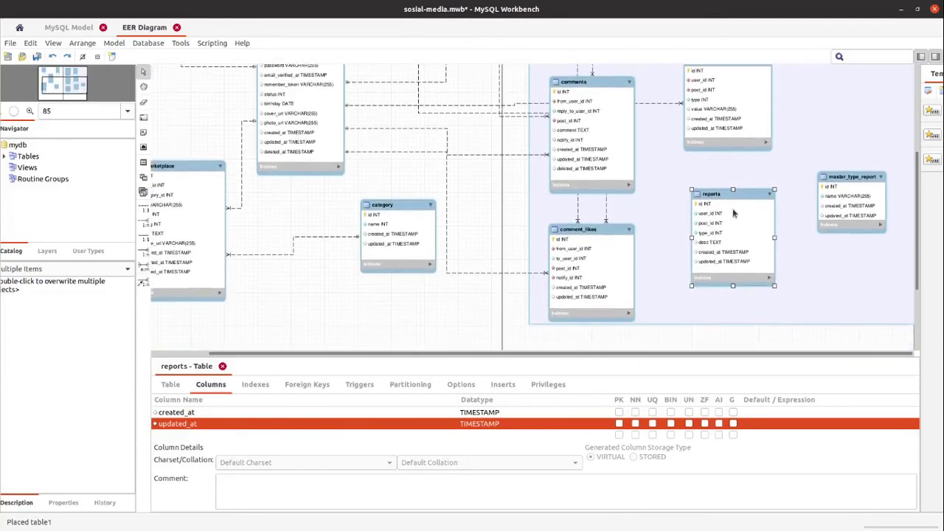
pyautogui.scroll(-2, 733, 213)
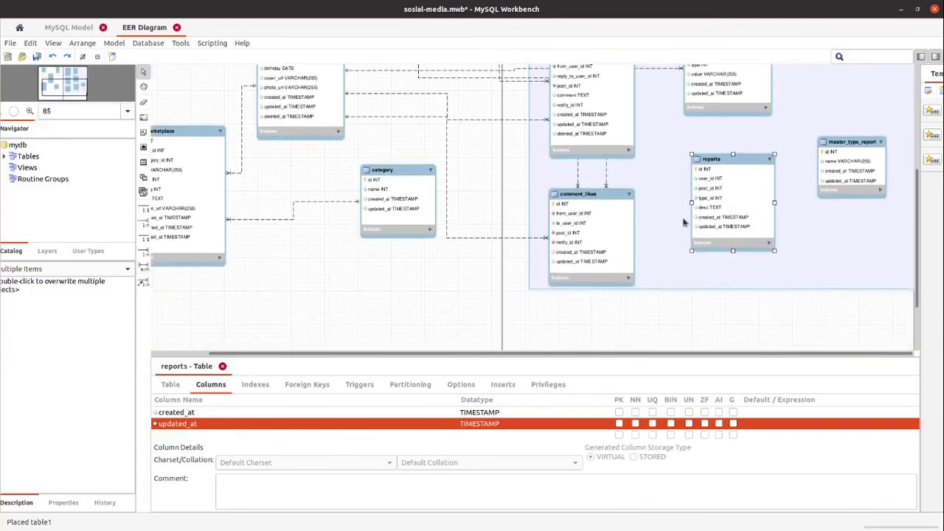
# Add a foreign key named fk_reports_posts to the reports table, linking post_id to id in `mydb`.`posts`.
pyautogui.click(299, 391)
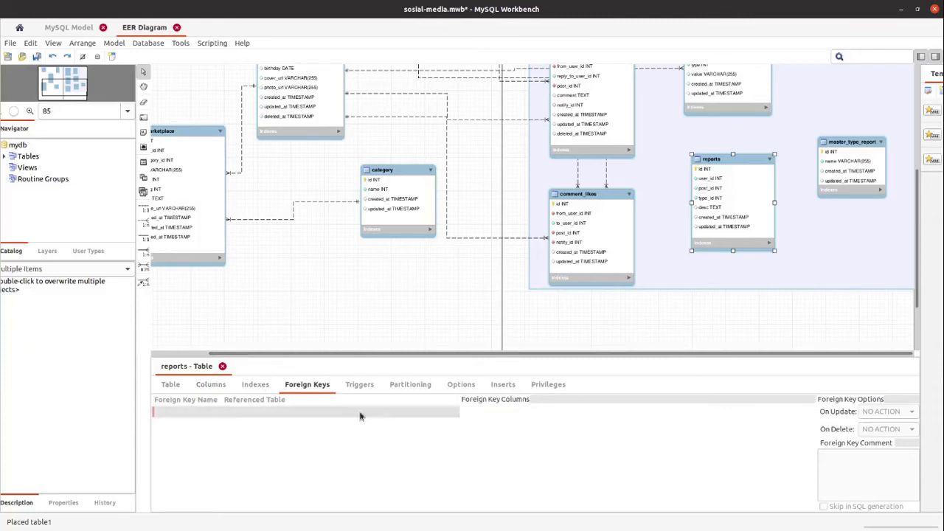
pyautogui.click(208, 411)
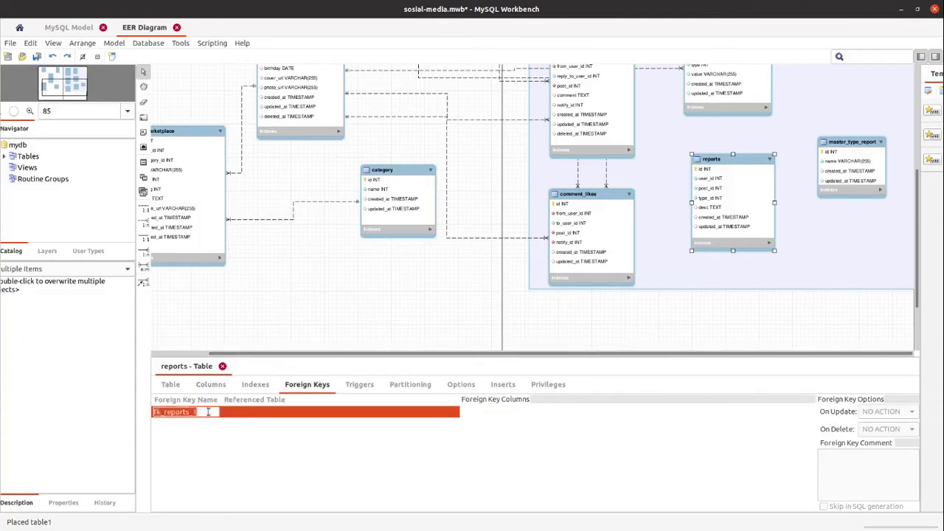
pyautogui.press('End')
pyautogui.press('BackSpace')
pyautogui.write('posts')
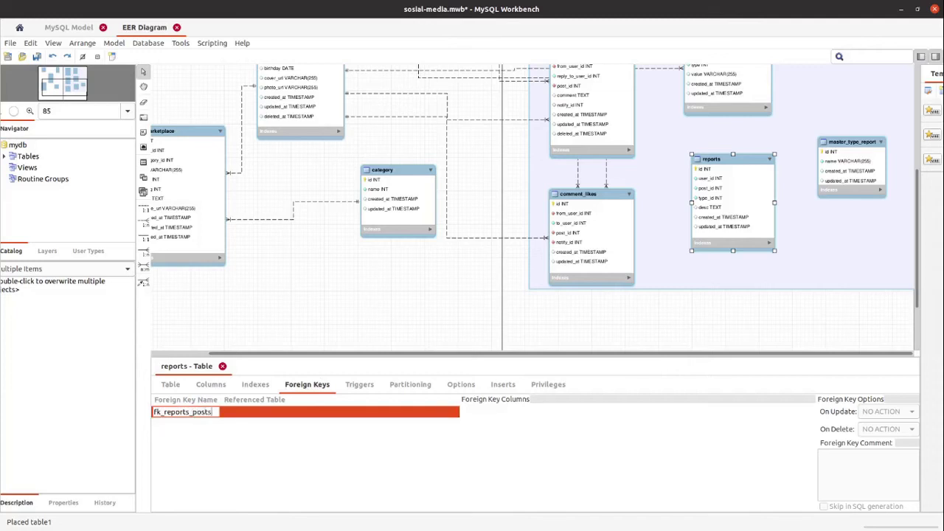
pyautogui.press('Return')
pyautogui.click(270, 414)
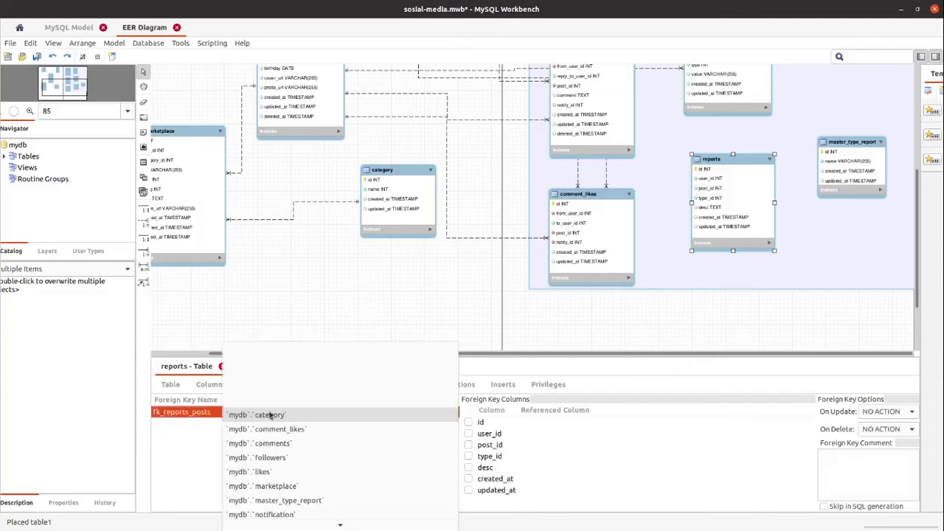
pyautogui.scroll(-2, 272, 456)
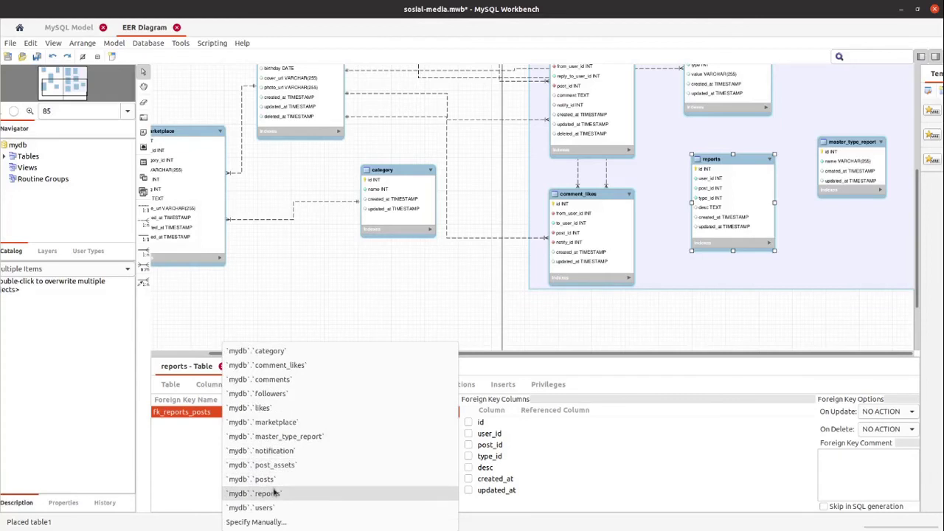
pyautogui.click(278, 481)
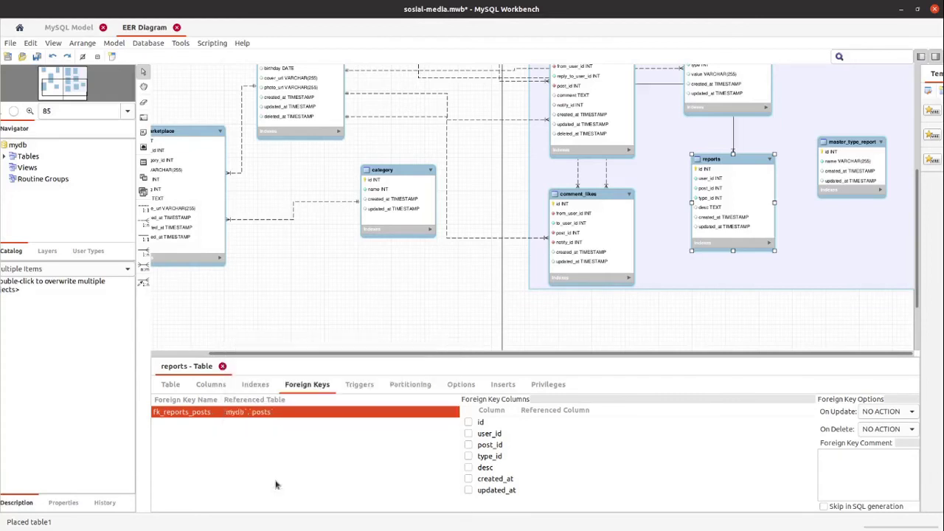
pyautogui.click(469, 445)
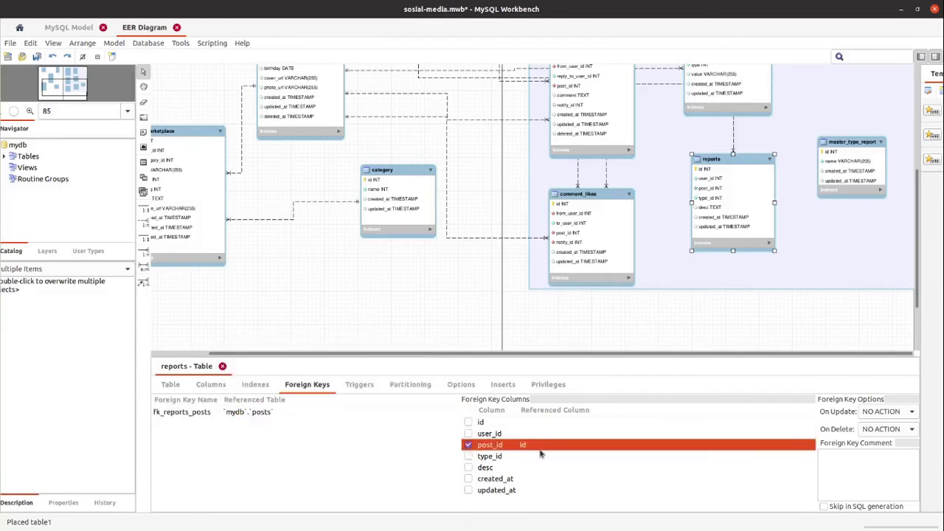
# Add a foreign key named fk_reports_users to the reports table, linking user_id to id in `mydb`.`users`.
pyautogui.click(210, 423)
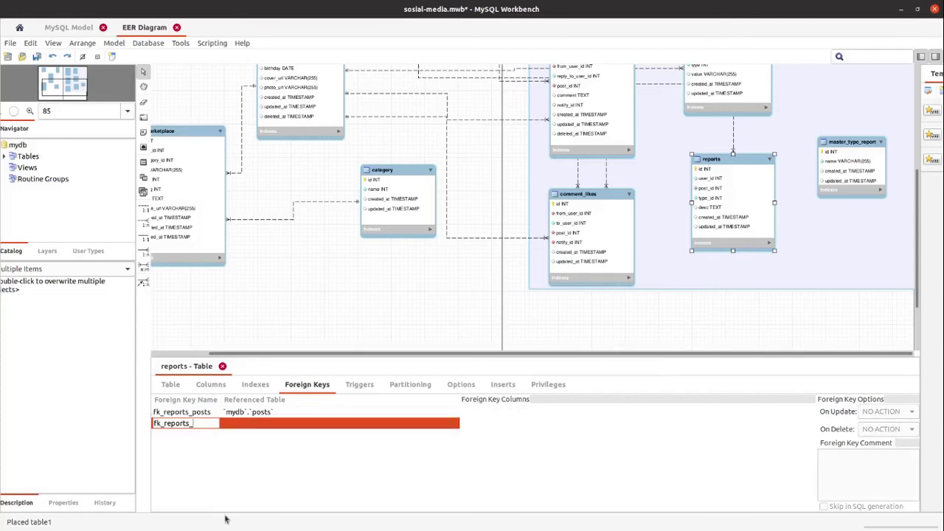
pyautogui.write('ser')
pyautogui.press('Return')
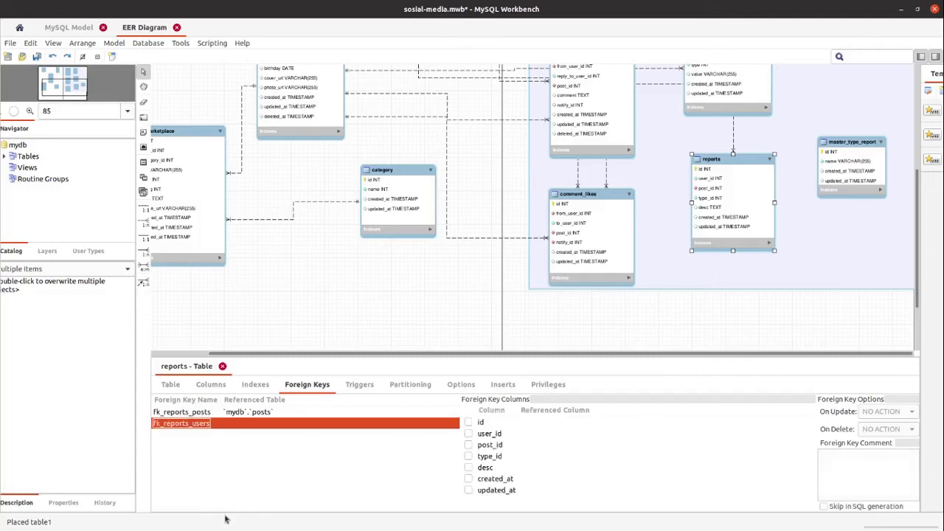
pyautogui.click(292, 423)
pyautogui.click(292, 429)
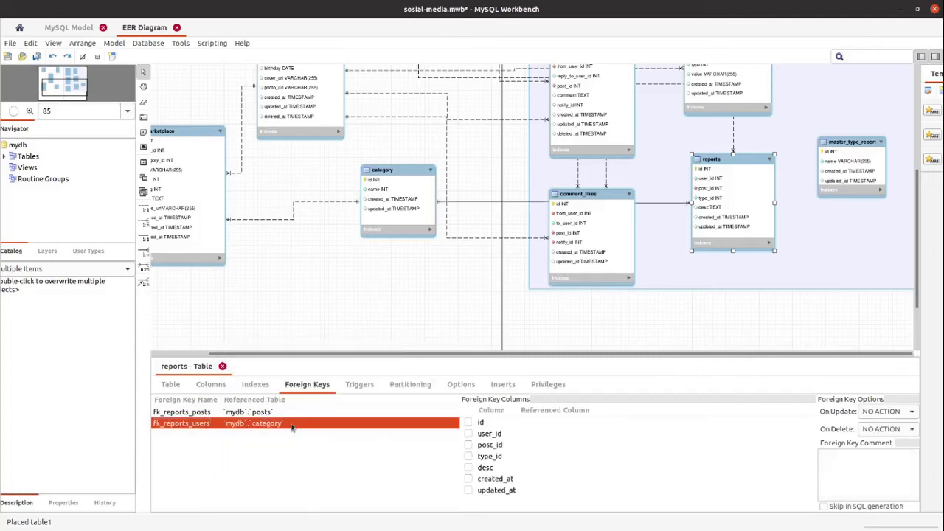
pyautogui.click(291, 425)
pyautogui.scroll(-1, 279, 512)
pyautogui.click(277, 510)
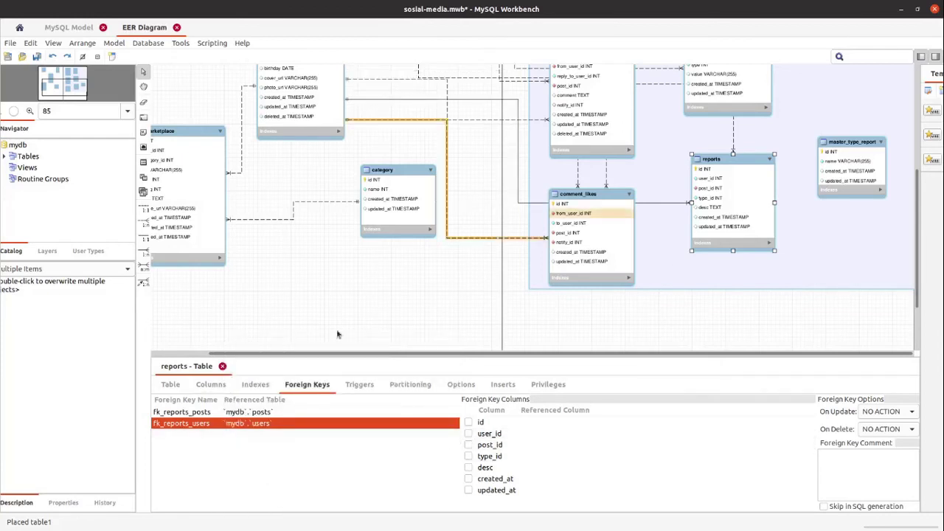
pyautogui.click(468, 434)
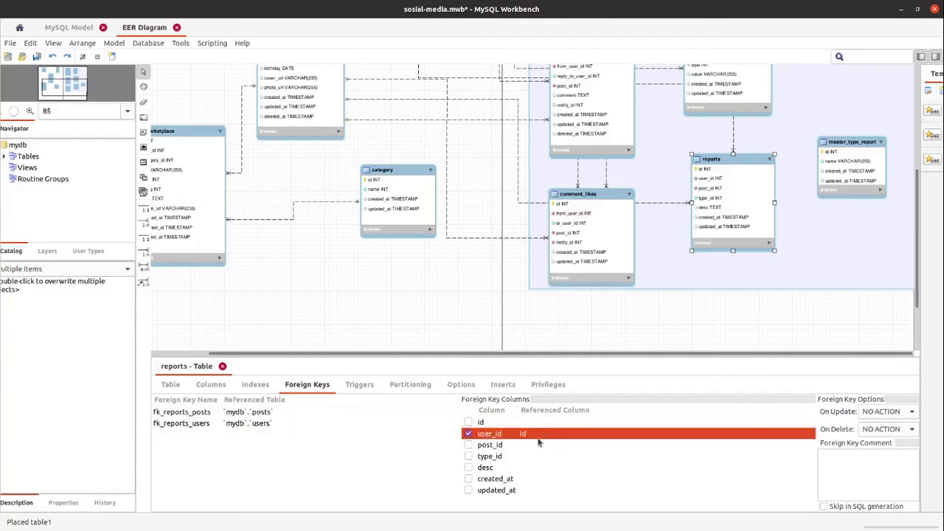
# Add a foreign key named fk_reports_type to reports, linking type_id to id in `mydb`.`master_type_report`, and save the model.
pyautogui.click(182, 436)
pyautogui.click(182, 437)
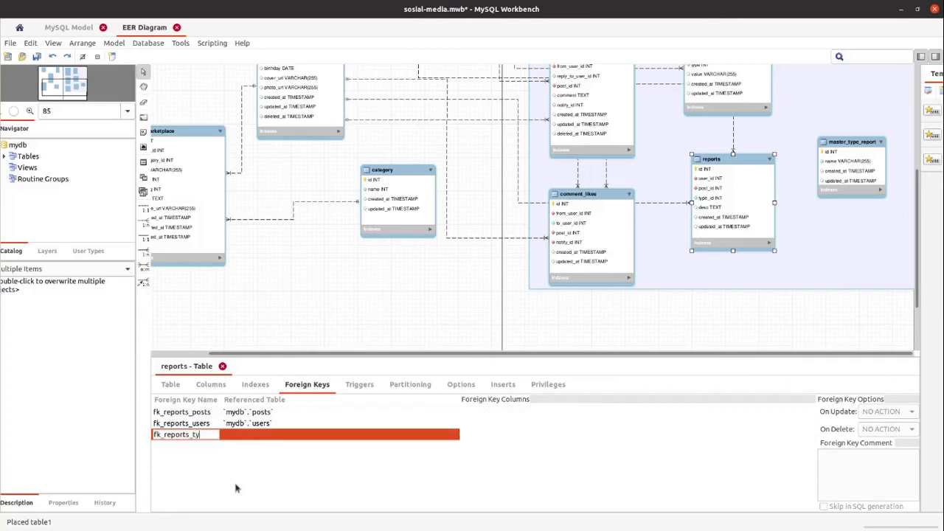
pyautogui.write('type')
pyautogui.press('Return')
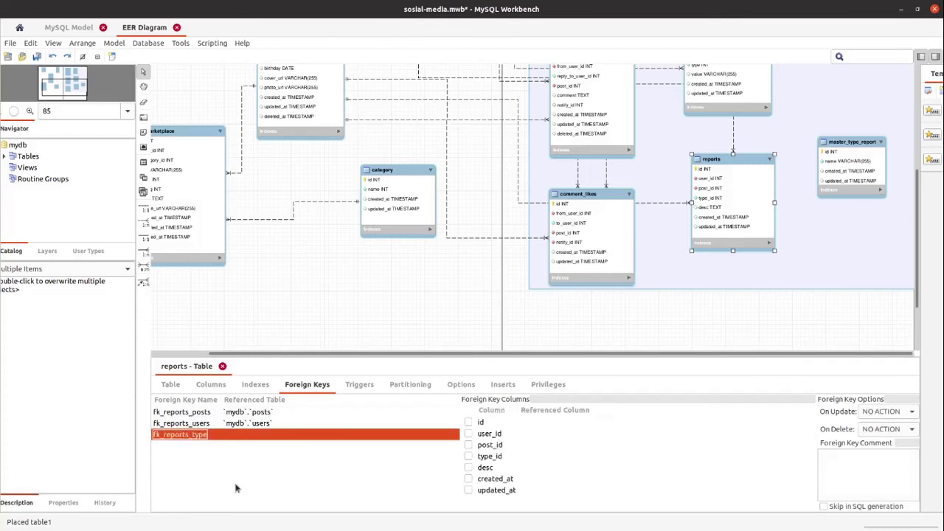
pyautogui.click(260, 438)
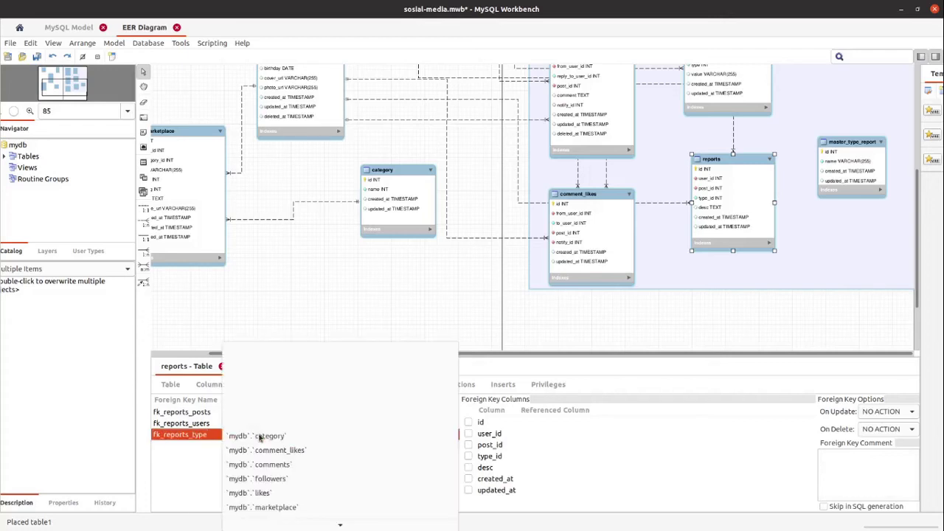
pyautogui.scroll(-1, 276, 478)
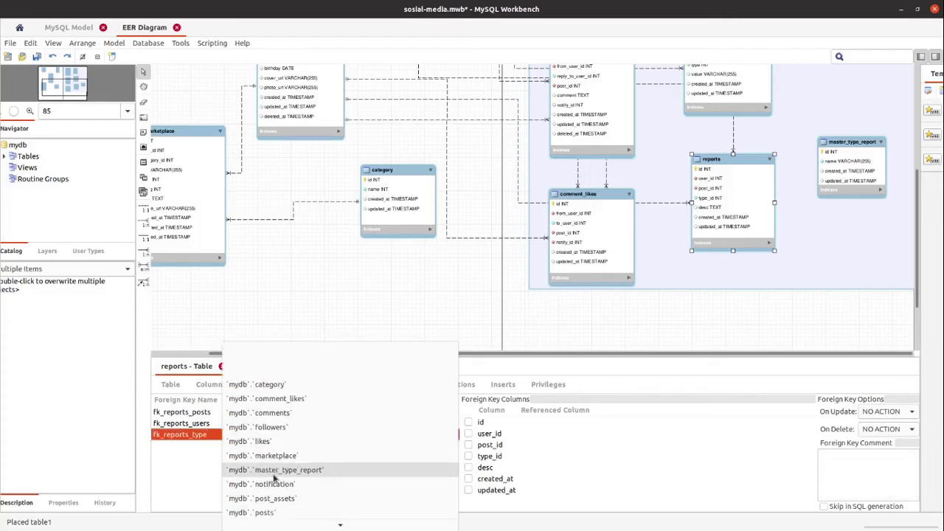
pyautogui.click(273, 475)
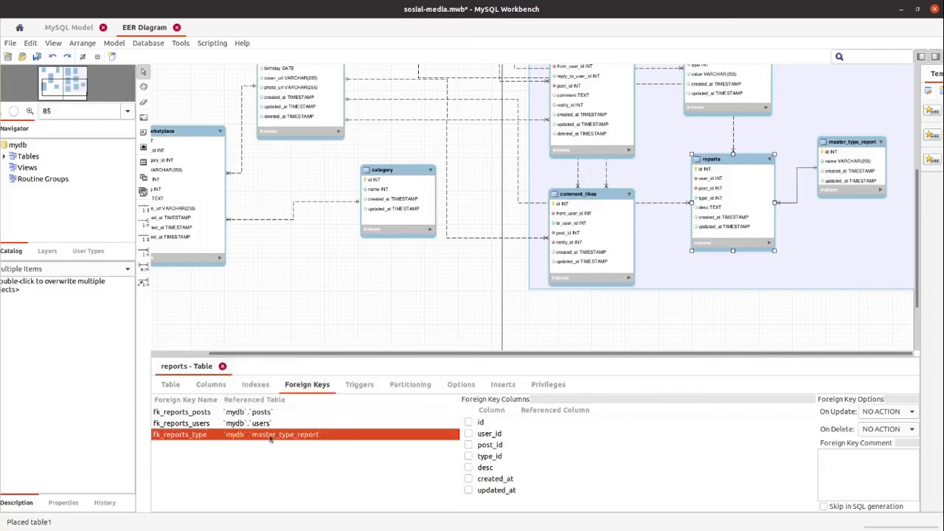
pyautogui.click(468, 457)
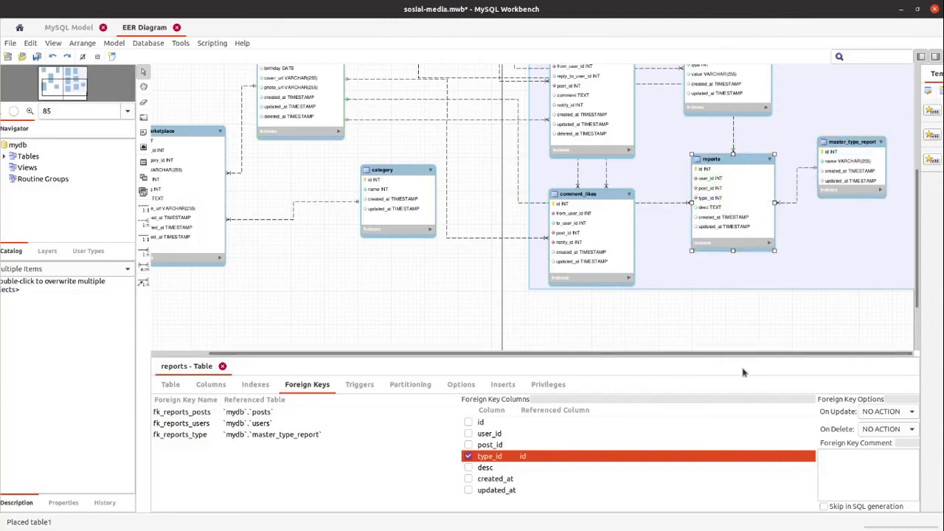
pyautogui.moveTo(750, 360); pyautogui.dragTo(751, 370)
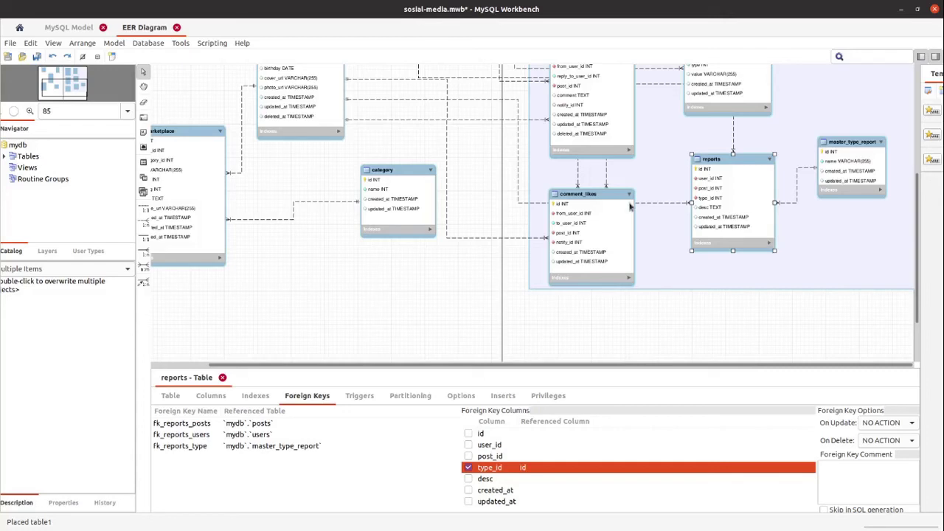
pyautogui.hotkey('ctrl', 's')
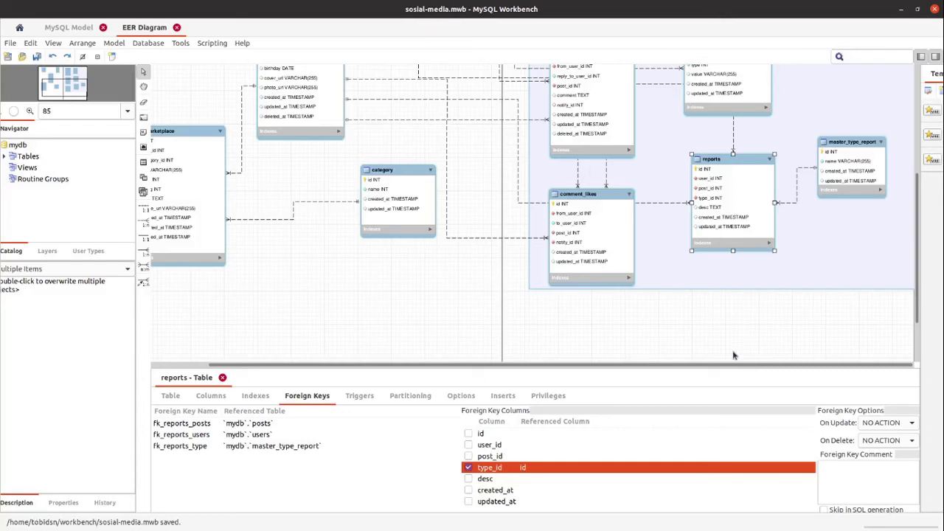
# Examine the whole diagram, checking the relationship lines between the users, comments, comment_likes, post_assets and reports tables.
pyautogui.scroll(3, 733, 356)
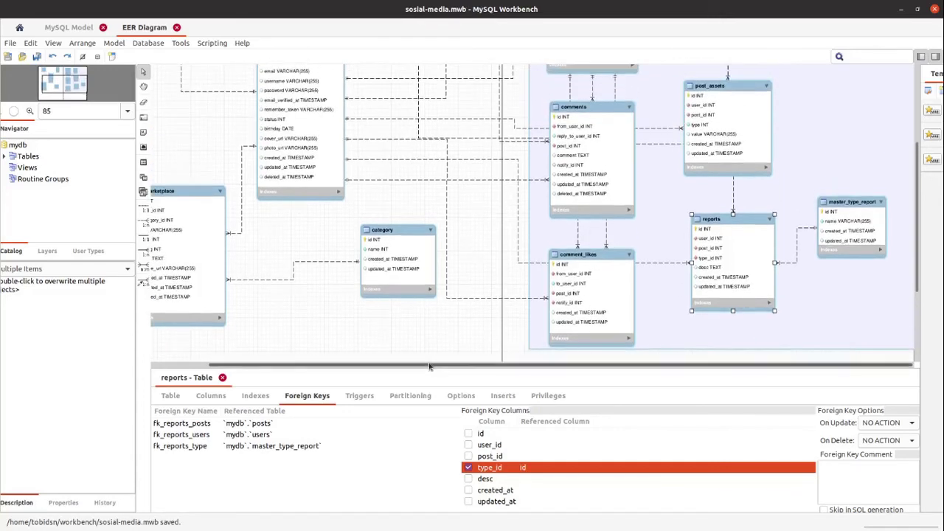
pyautogui.scroll(3, 714, 192)
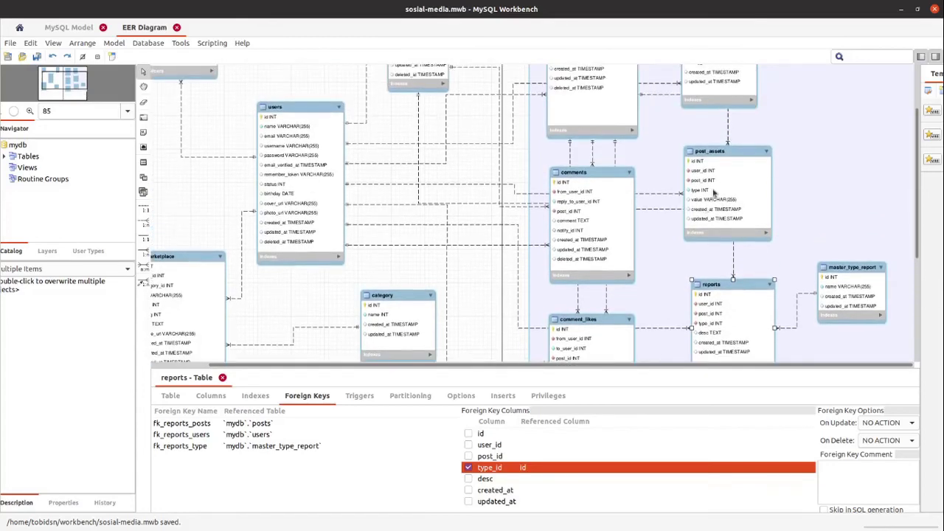
pyautogui.keyDown('ctrl'); pyautogui.scroll(-3, 714, 192); pyautogui.keyUp('ctrl')
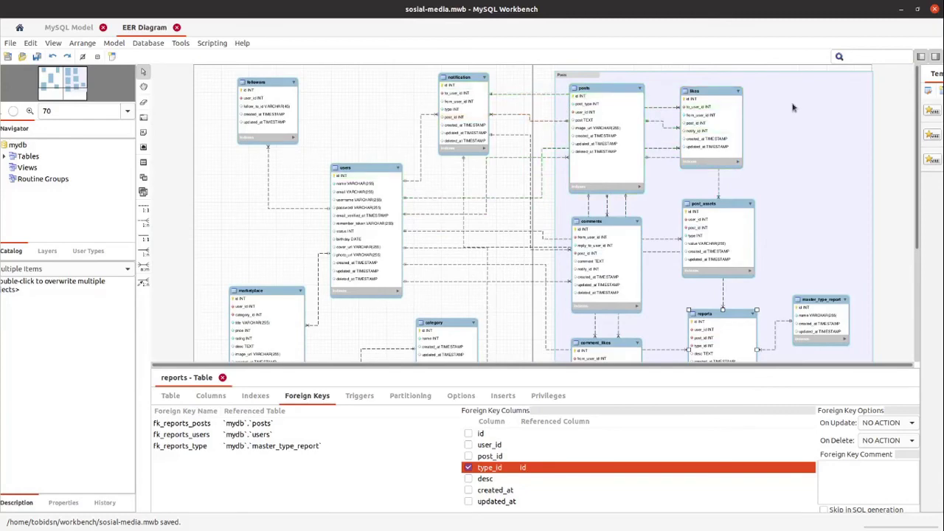
pyautogui.scroll(-5, 793, 107)
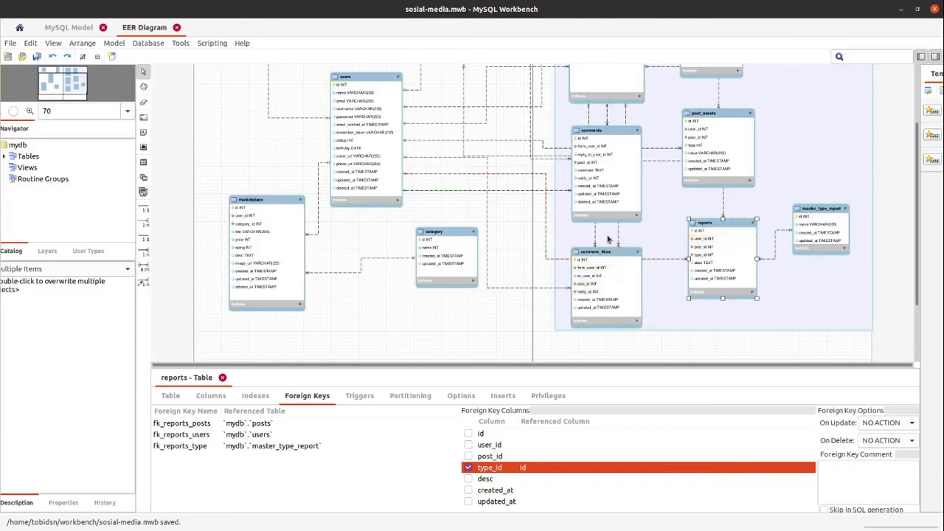
pyautogui.moveTo(607, 253)
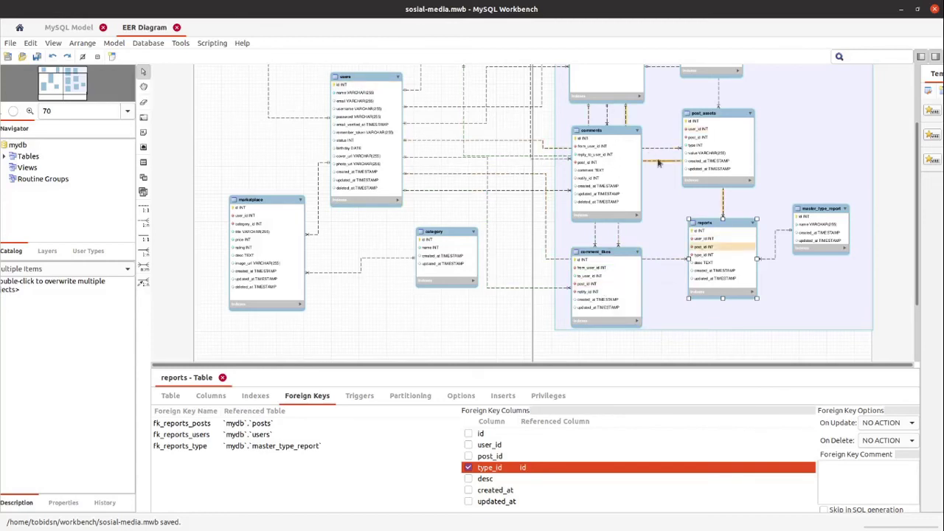
# Open the comment_likes table's column definitions, enlarge the table editor and add a column named comment_id.
pyautogui.click(610, 255)
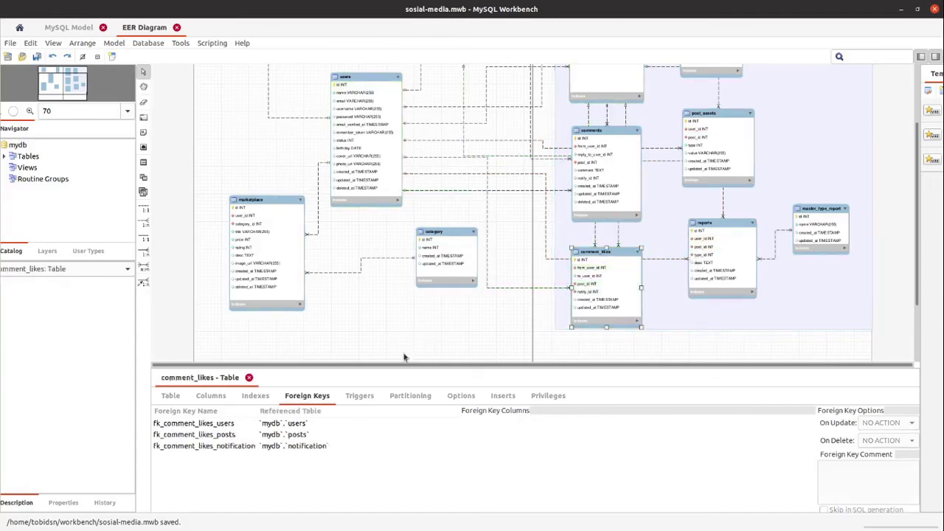
pyautogui.scroll(1, 607, 251)
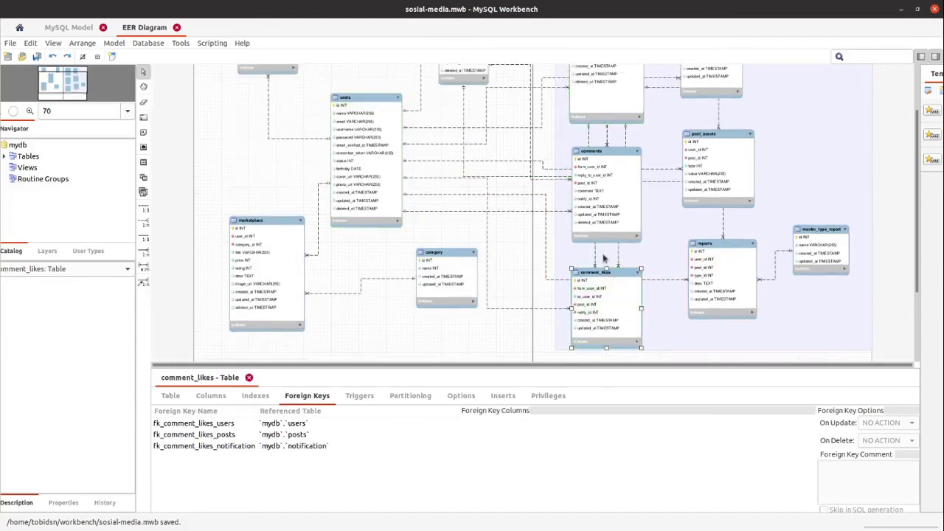
pyautogui.scroll(-1, 601, 259)
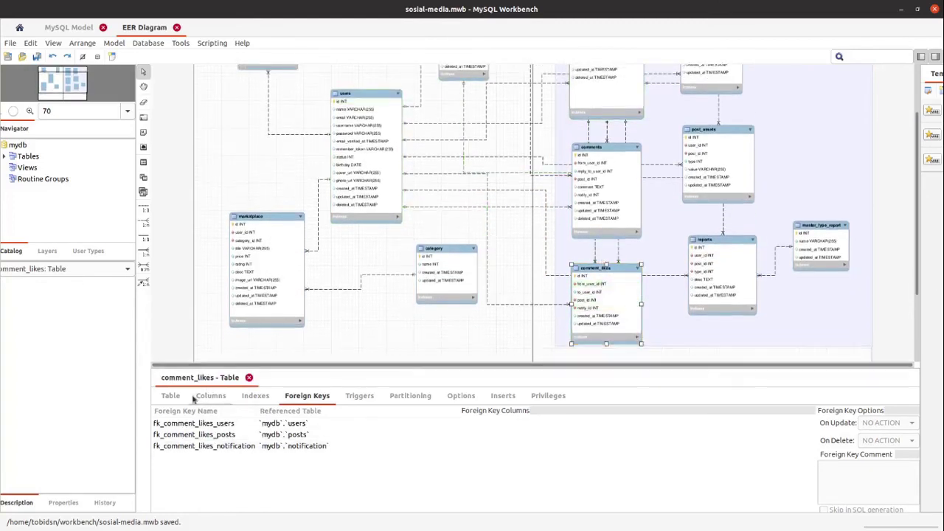
pyautogui.click(171, 397)
pyautogui.click(210, 397)
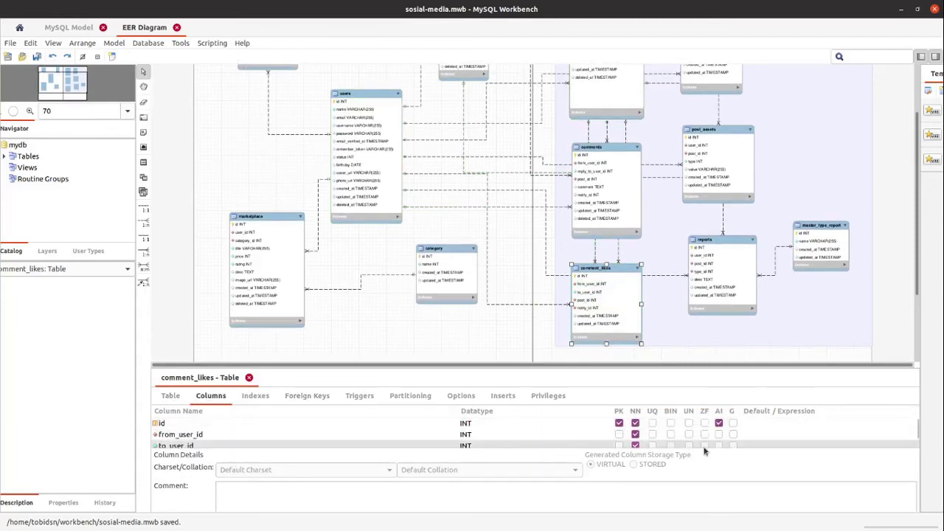
pyautogui.scroll(-4, 549, 441)
pyautogui.moveTo(554, 370); pyautogui.dragTo(479, 184)
pyautogui.click(195, 322)
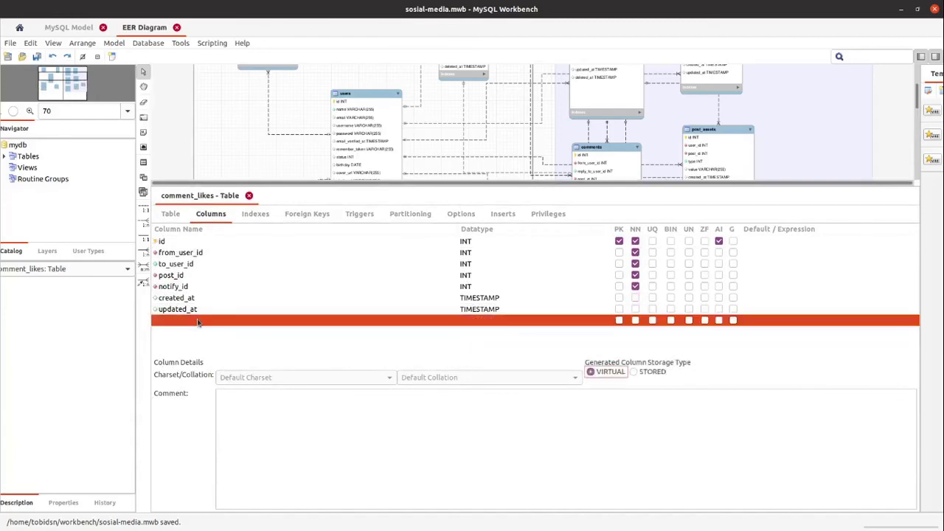
pyautogui.moveTo(195, 321); pyautogui.dragTo(221, 321)
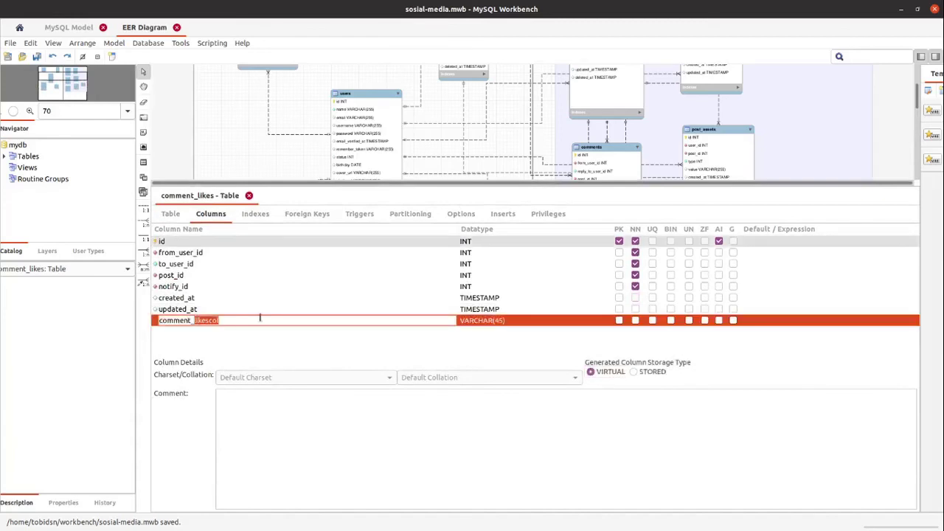
pyautogui.write('id')
pyautogui.press('Return')
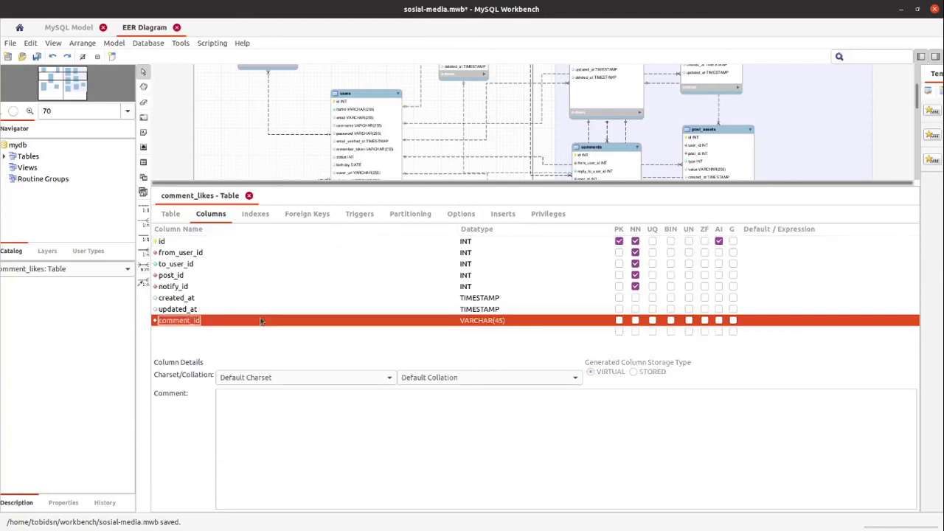
# Move the comment_id column of comment_likes up so that it sits between post_id and notify_id.
pyautogui.rightClick(204, 323)
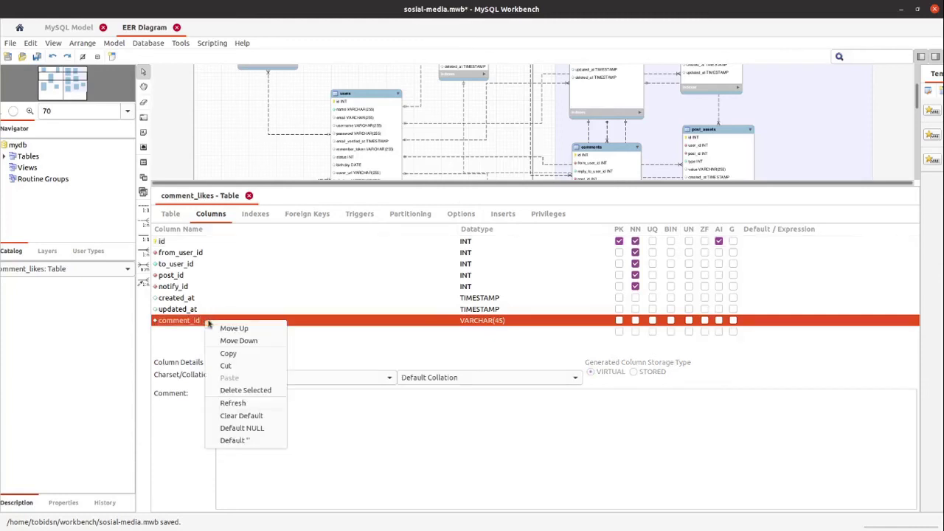
pyautogui.click(223, 328)
pyautogui.rightClick(217, 316)
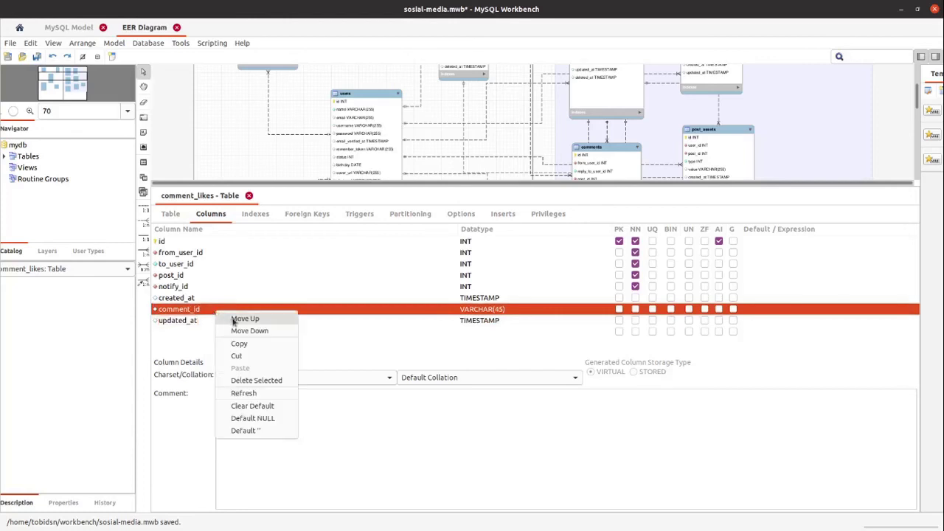
pyautogui.click(231, 319)
pyautogui.rightClick(206, 299)
pyautogui.click(219, 302)
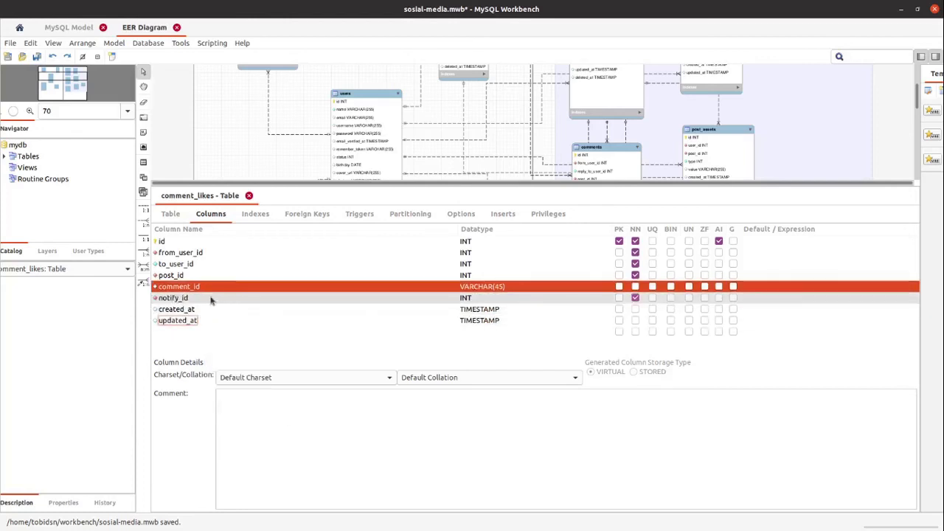
# Move the comment_id column of comment_likes above post_id and make it a NOT NULL column of type INT.
pyautogui.rightClick(211, 288)
pyautogui.click(219, 295)
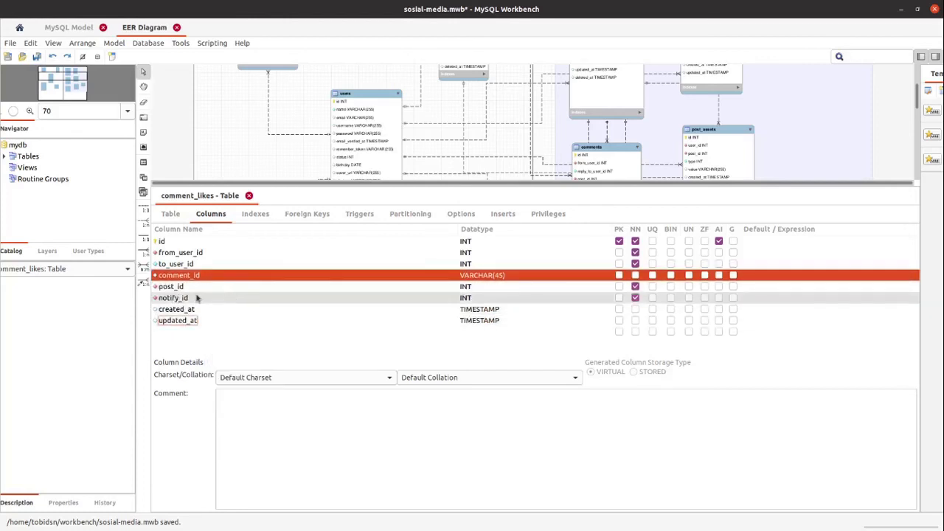
pyautogui.click(476, 277)
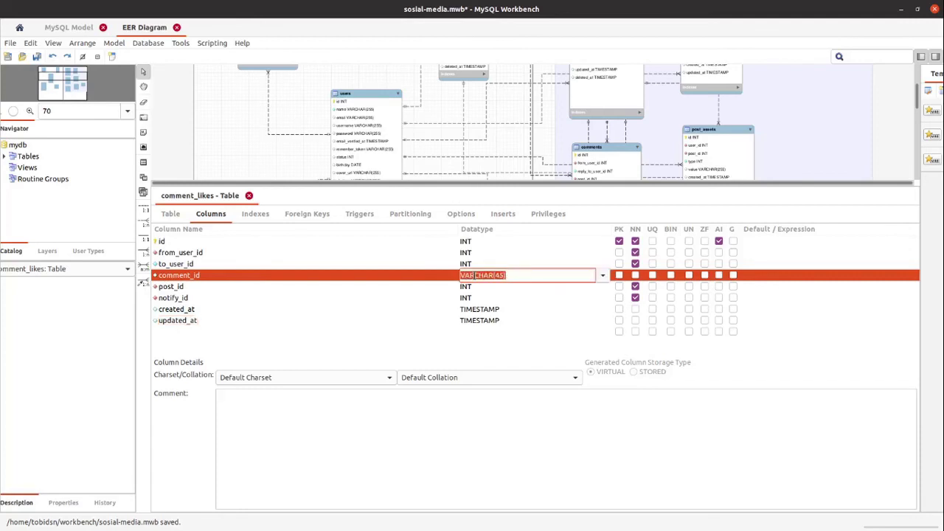
pyautogui.write('INT')
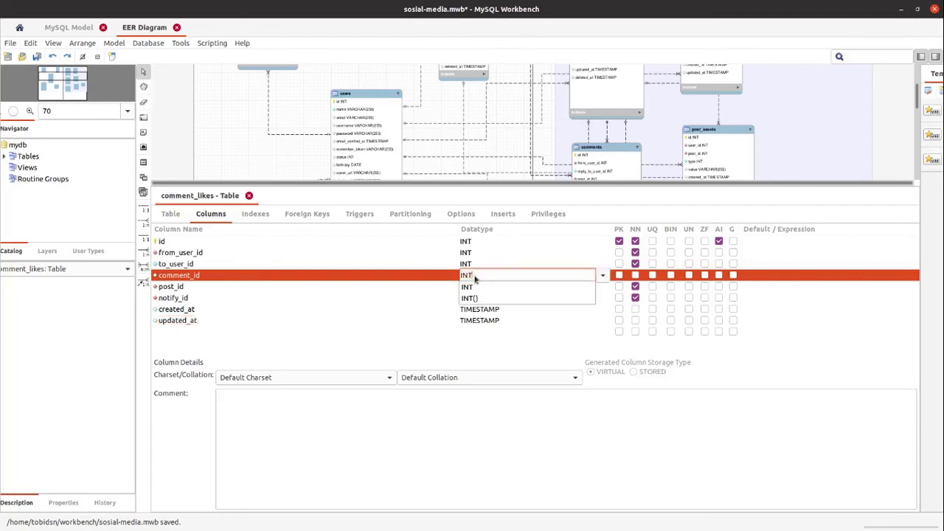
pyautogui.press('Return')
pyautogui.click(636, 276)
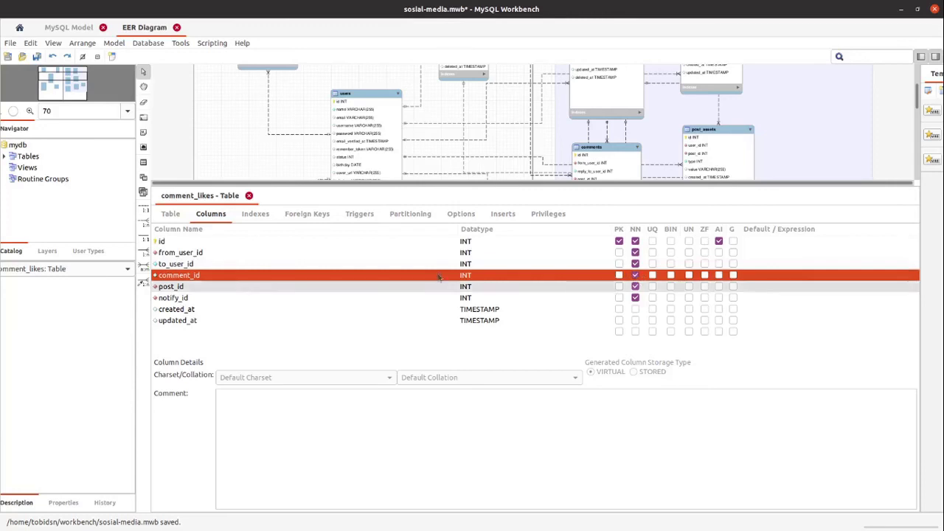
# Add a foreign key named fk_comment_likes_comment to comment_likes, linking comment_id to id in `mydb`.`comments`.
pyautogui.click(307, 213)
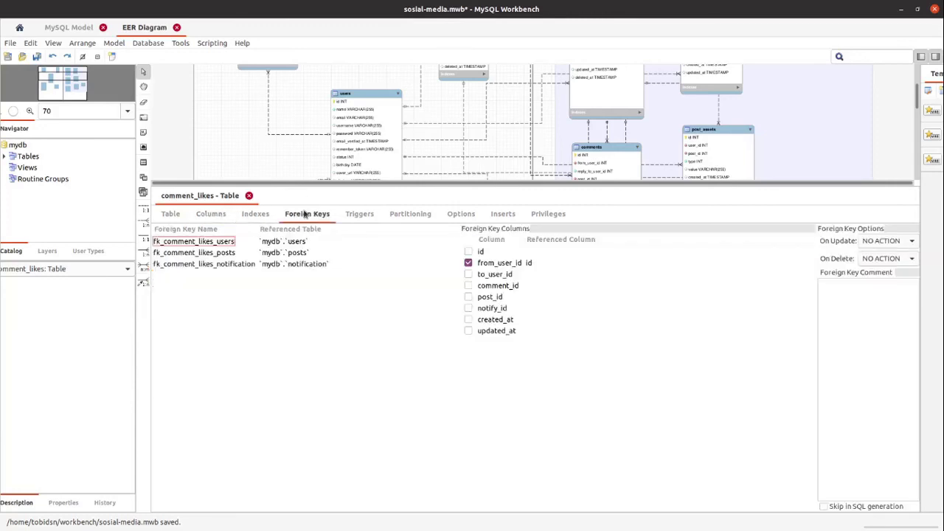
pyautogui.click(214, 275)
pyautogui.press('End')
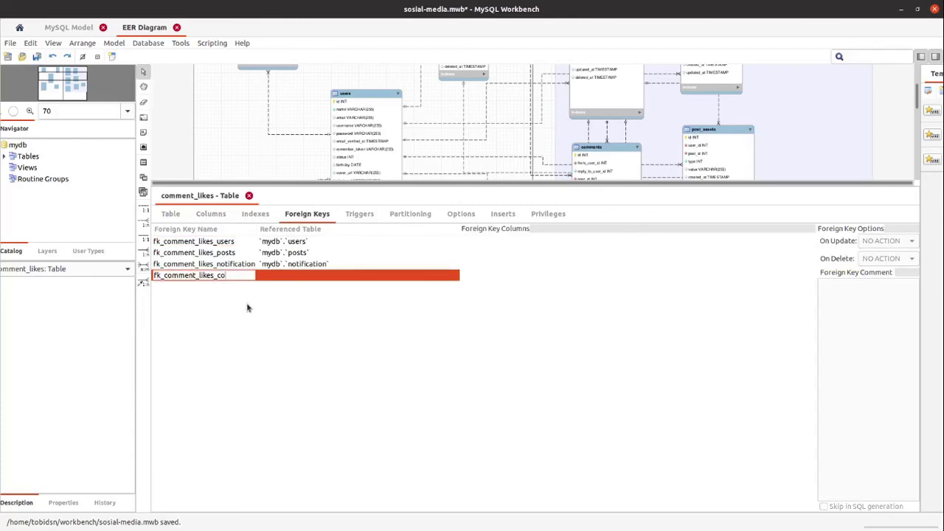
pyautogui.press('Return')
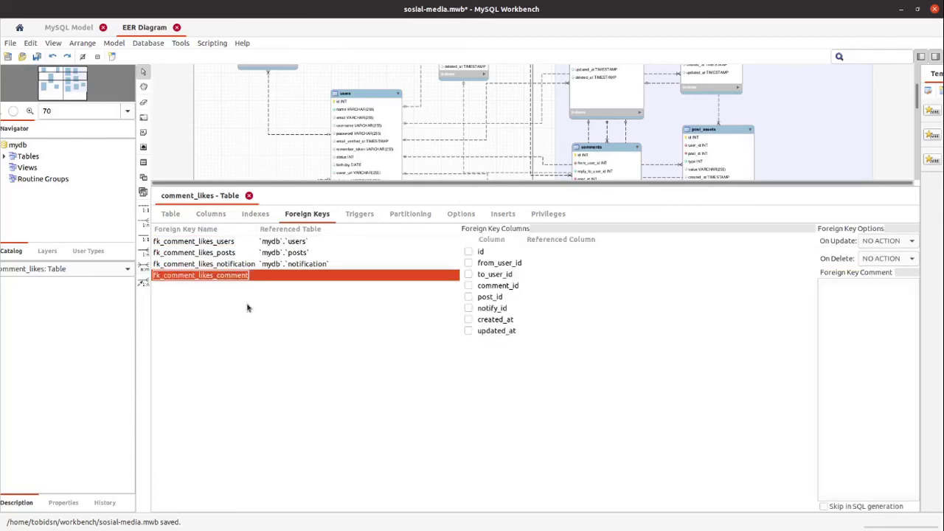
pyautogui.click(310, 277)
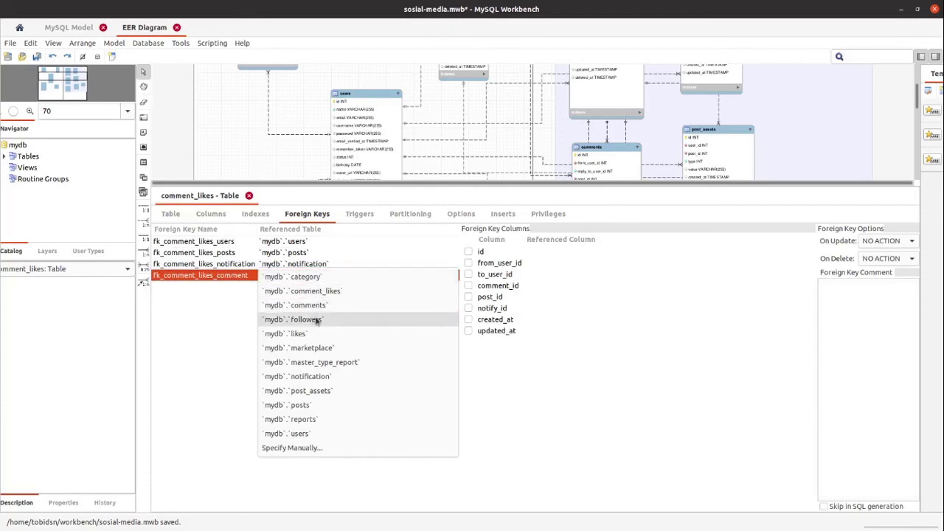
pyautogui.click(314, 304)
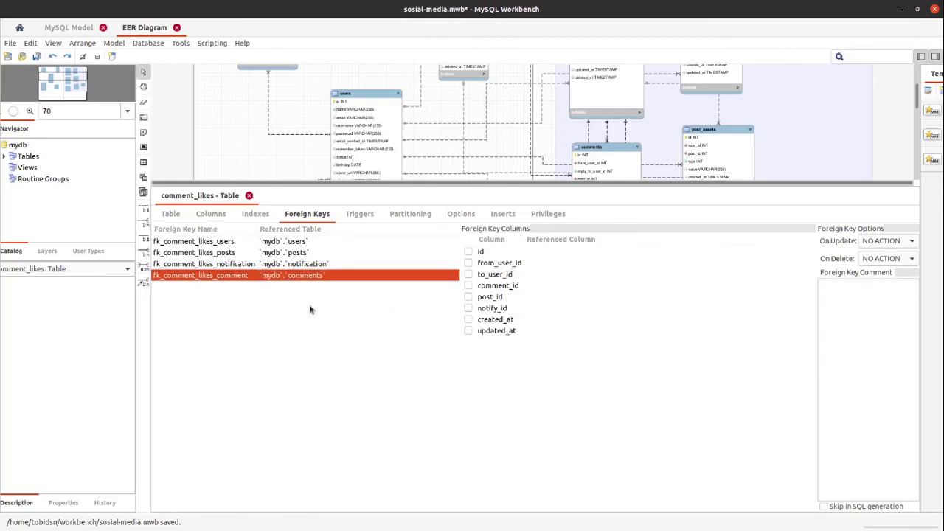
pyautogui.click(468, 285)
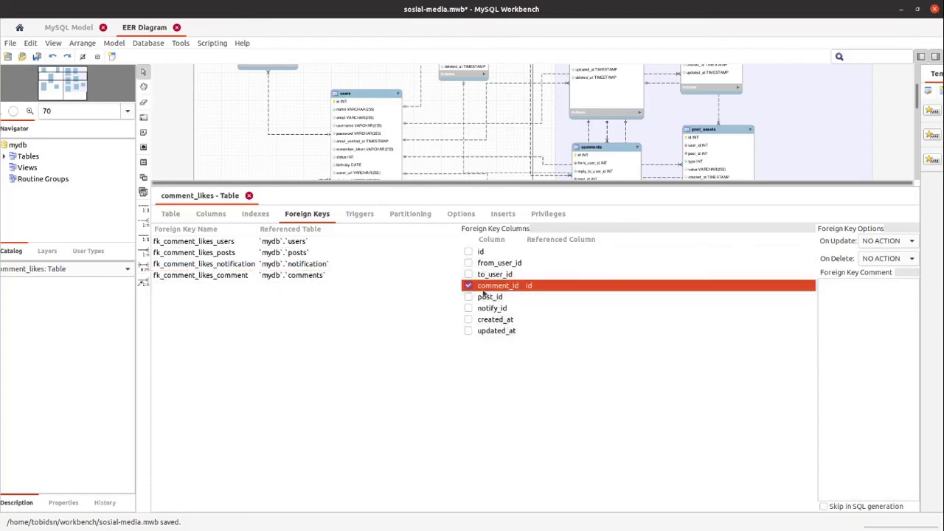
pyautogui.click(552, 291)
pyautogui.click(552, 292)
# Shrink the table editor and shift the comment_likes and comments tables slightly down and right in the diagram.
pyautogui.moveTo(667, 185); pyautogui.dragTo(658, 415)
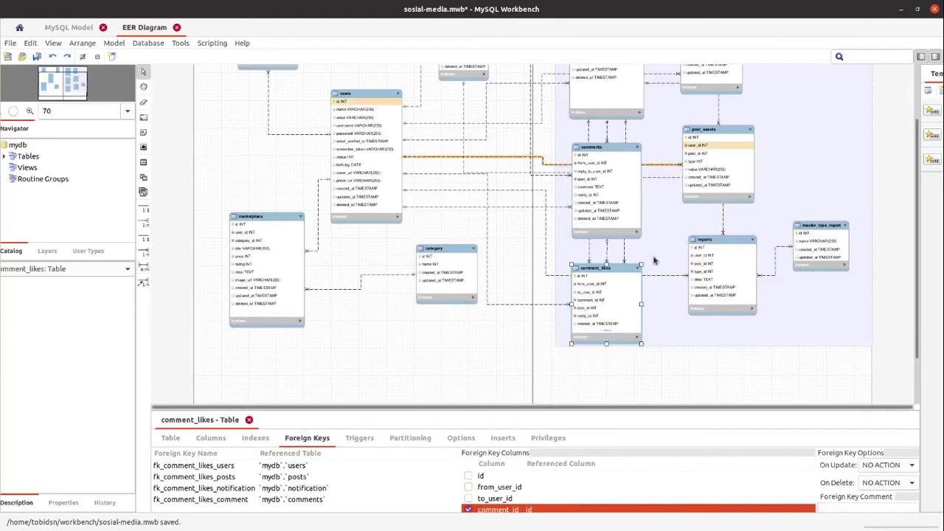
pyautogui.click(623, 274)
pyautogui.moveTo(623, 274); pyautogui.dragTo(635, 302)
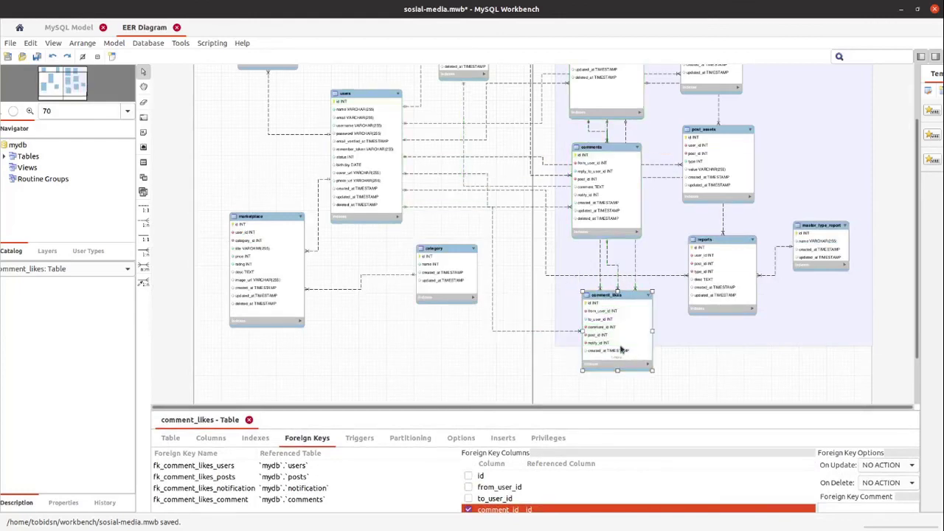
pyautogui.moveTo(605, 153); pyautogui.dragTo(608, 164)
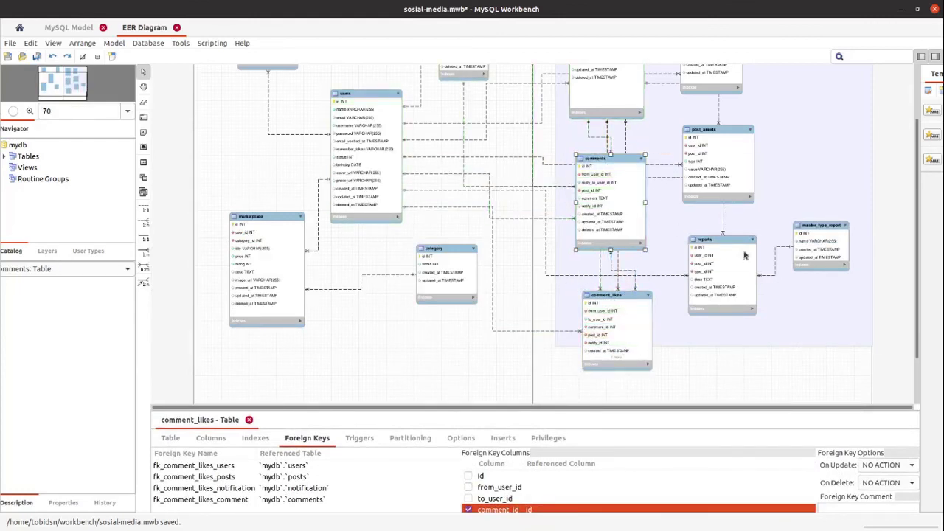
# Open the posts table's column definitions and enlarge the table editor.
pyautogui.scroll(1, 811, 280)
pyautogui.scroll(5, 790, 304)
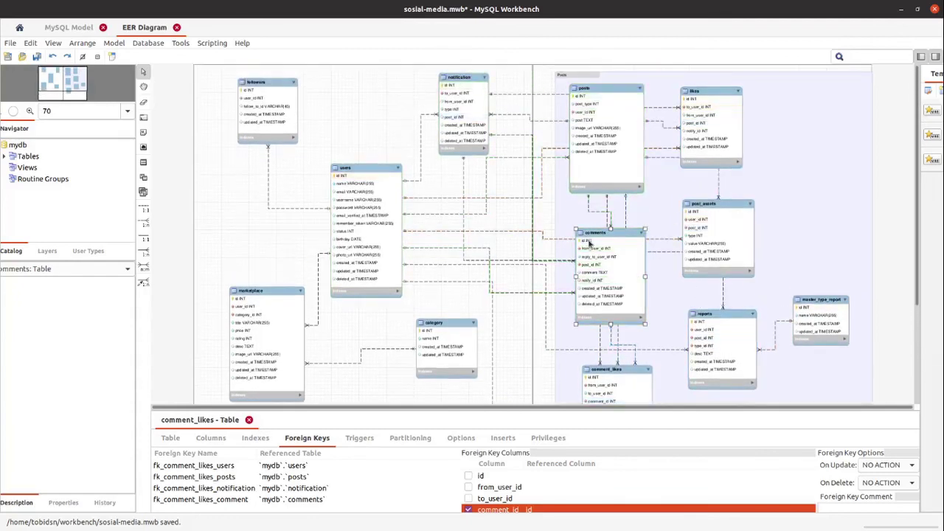
pyautogui.doubleClick(604, 93)
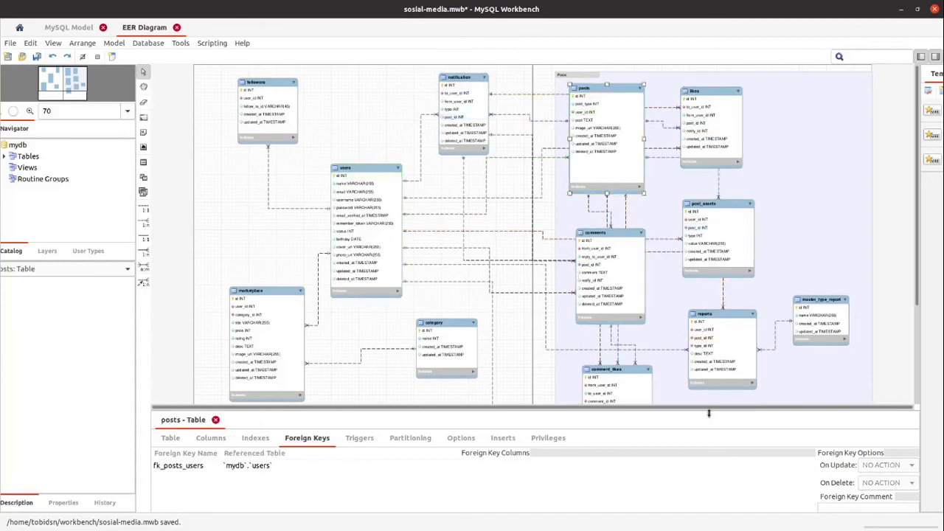
pyautogui.moveTo(708, 413); pyautogui.dragTo(708, 239)
pyautogui.click(210, 266)
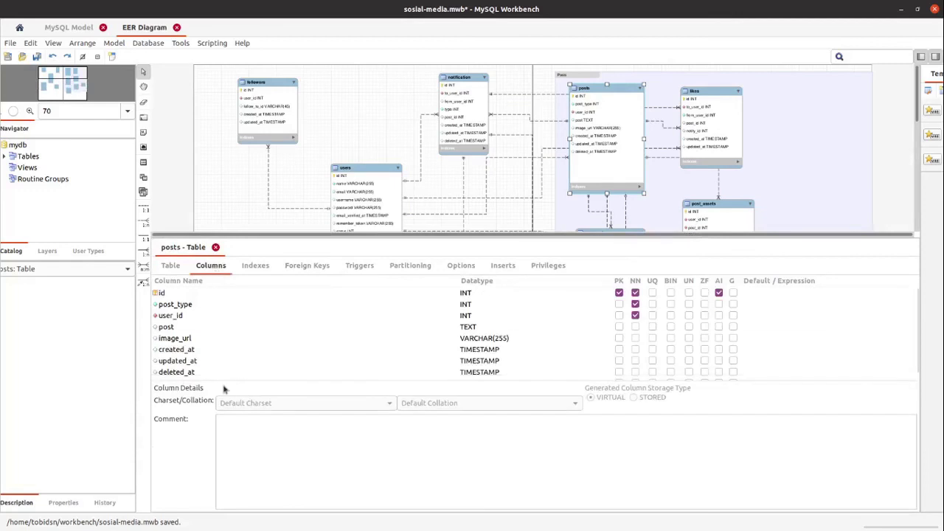
pyautogui.scroll(-1, 208, 369)
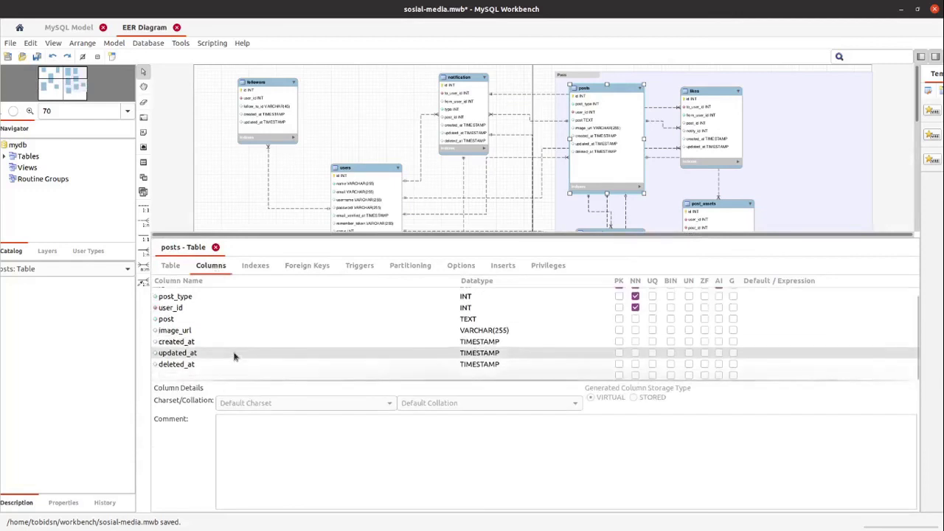
# Add a column named pushlish with datatype INT to the posts table.
pyautogui.doubleClick(196, 377)
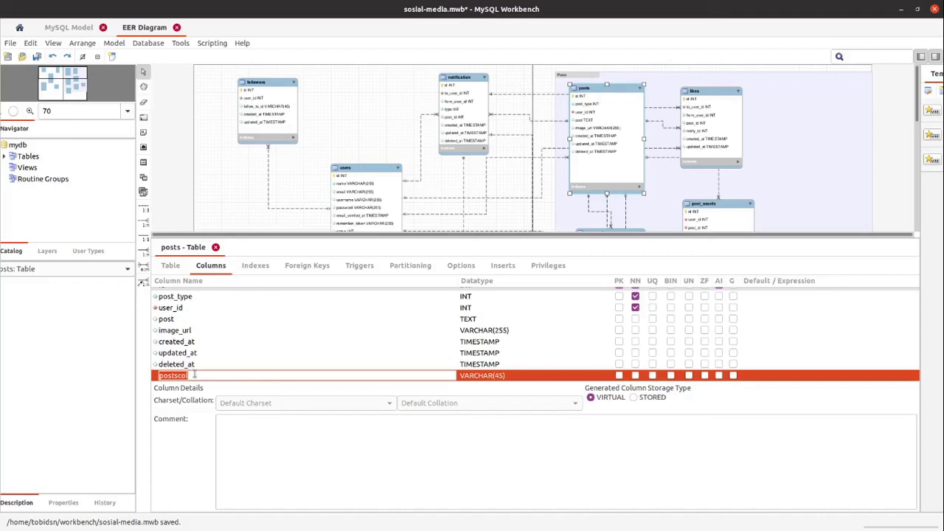
pyautogui.write('push')
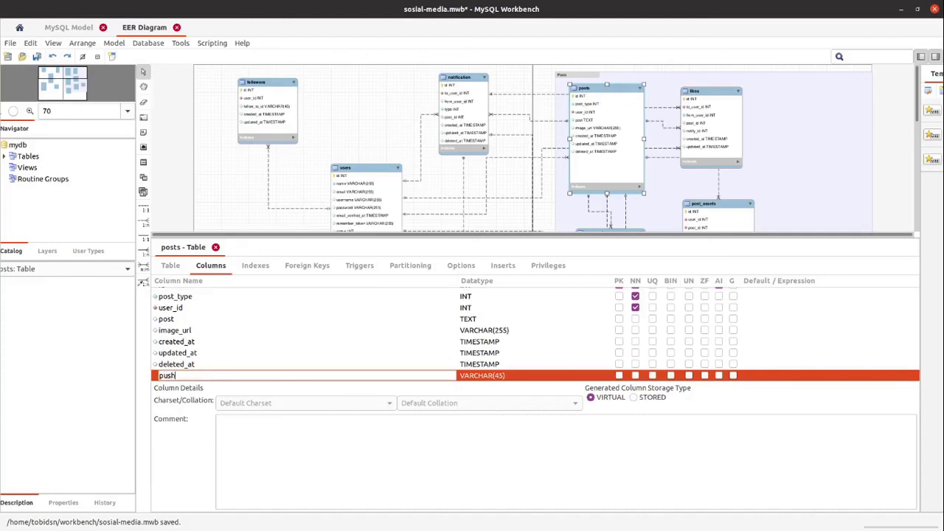
pyautogui.write('lish')
pyautogui.press('Return')
pyautogui.click(488, 365)
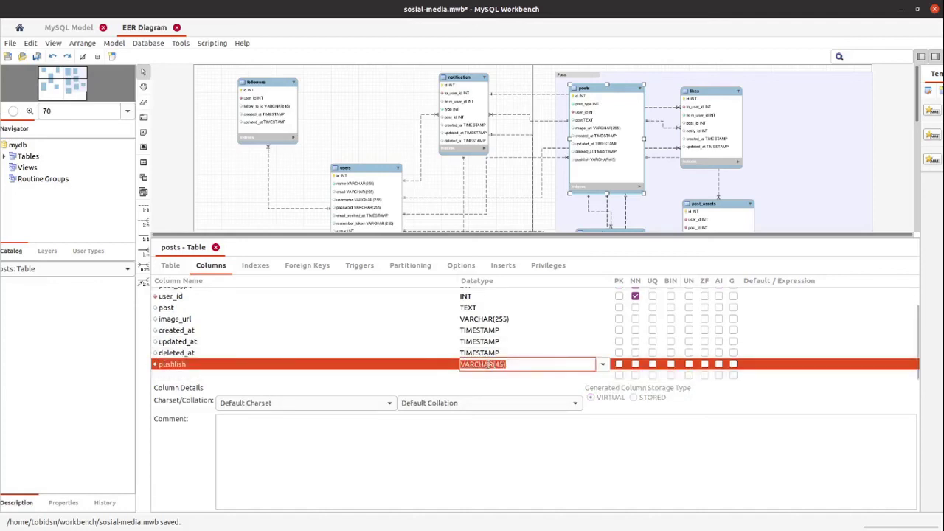
pyautogui.write('INT')
pyautogui.press('Return')
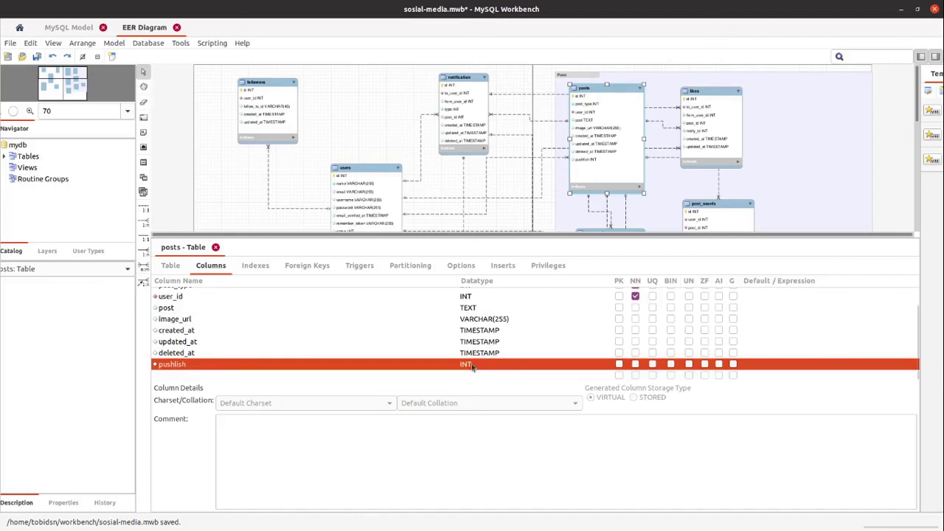
# Move the pushlish column of posts up so that it sits between post and image_url.
pyautogui.rightClick(185, 365)
pyautogui.click(217, 377)
pyautogui.rightClick(200, 359)
pyautogui.click(220, 363)
pyautogui.rightClick(207, 343)
pyautogui.click(235, 348)
pyautogui.rightClick(198, 347)
pyautogui.click(214, 355)
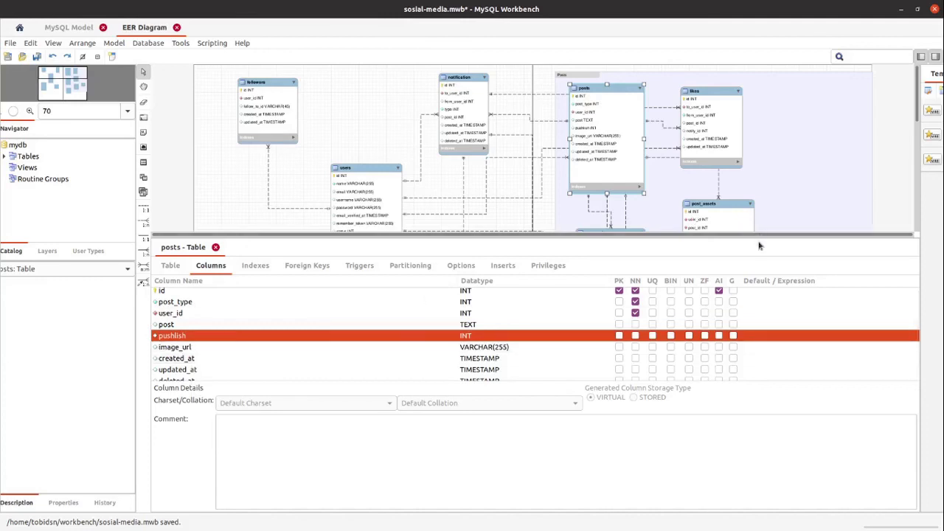
# Reduce the table editor's height, open the post_assets table's column definitions and save the model.
pyautogui.moveTo(760, 237); pyautogui.dragTo(770, 328)
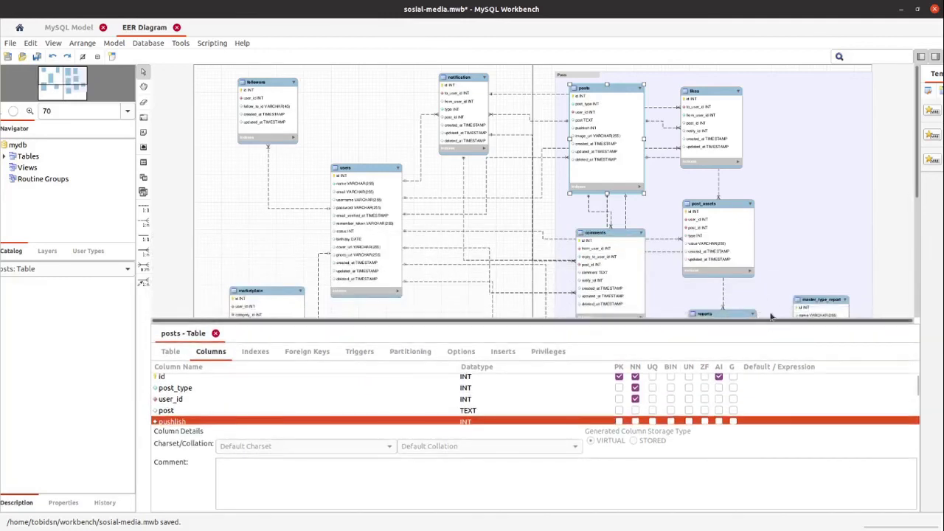
pyautogui.doubleClick(739, 202)
pyautogui.scroll(-2, 221, 405)
pyautogui.scroll(2, 225, 402)
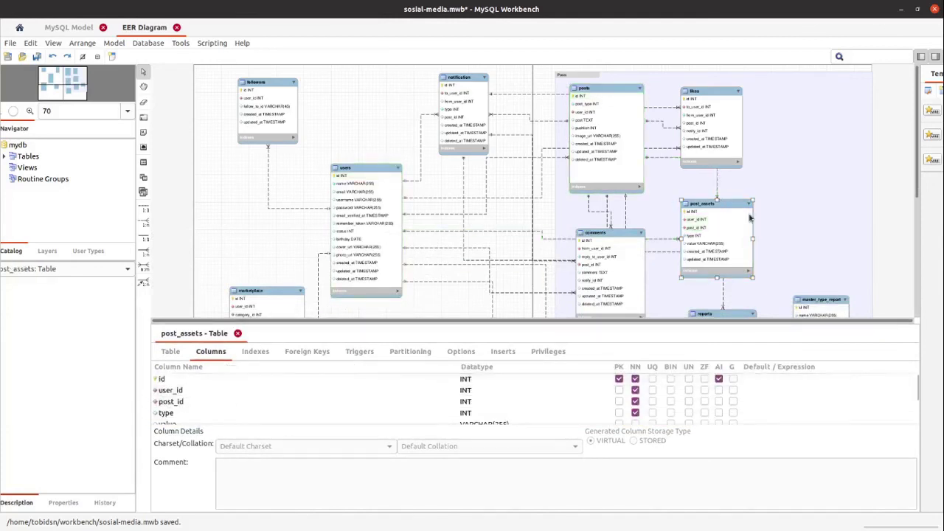
pyautogui.hotkey('ctrl', 's')
pyautogui.scroll(-5, 778, 271)
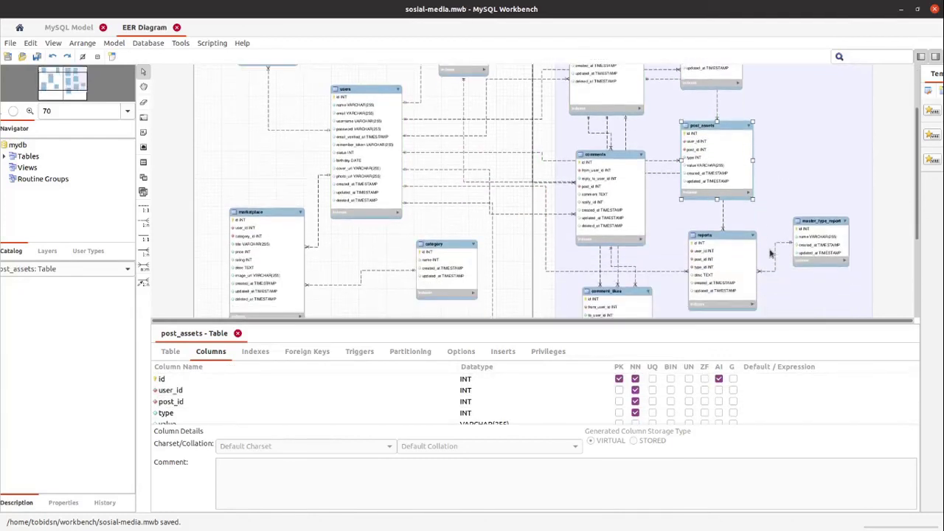